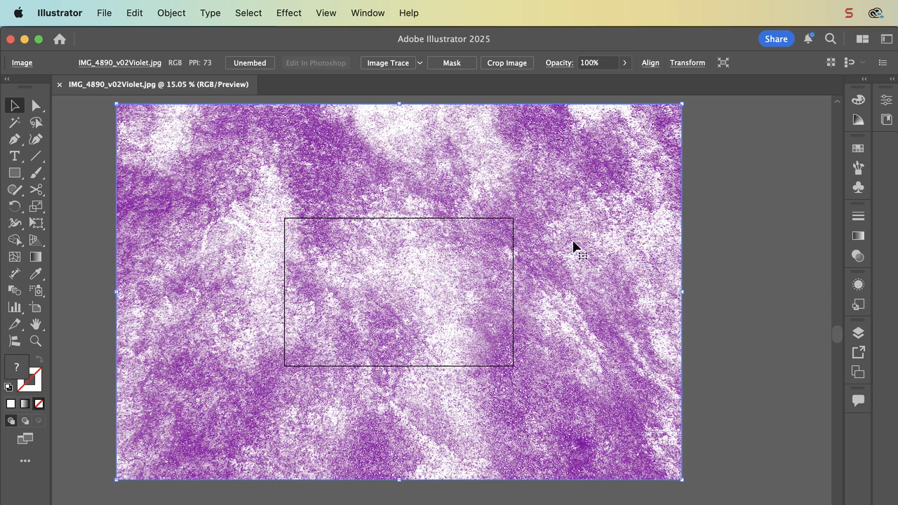
# Step: Paste the texture area copied from Photoshop beside the large violet image in Illustrator and enlarge it
pyautogui.click(87, 128)
pyautogui.hscroll(10, 325, 189)
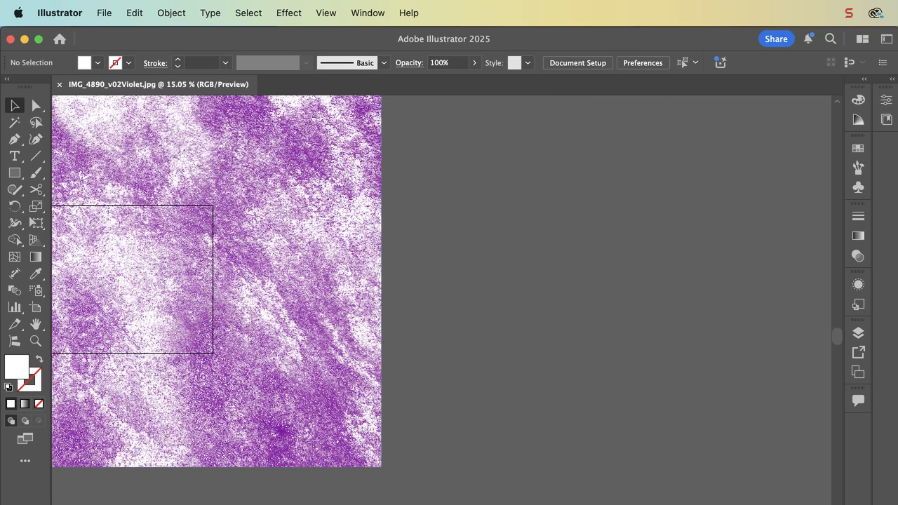
pyautogui.press('super+Tab')
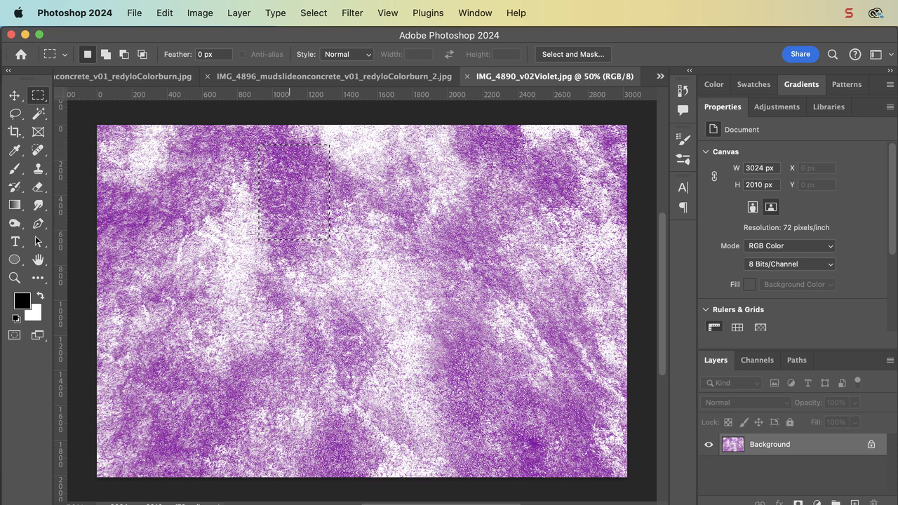
pyautogui.press('super+Tab')
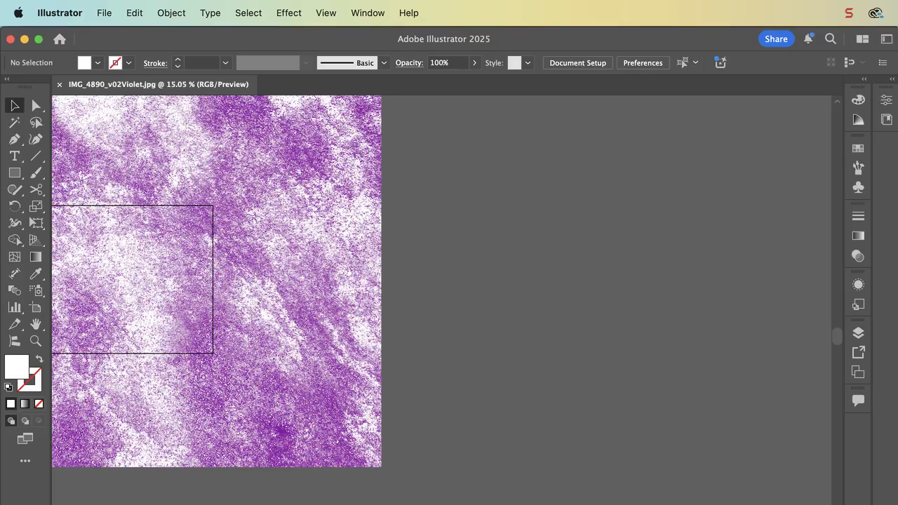
pyautogui.press('super+v')
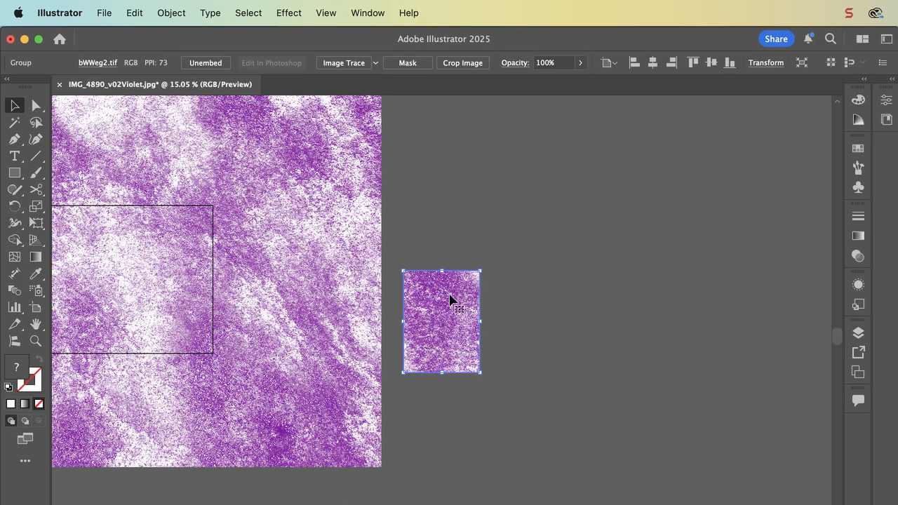
pyautogui.moveTo(483, 270); pyautogui.dragTo(579, 138)
pyautogui.click(594, 231)
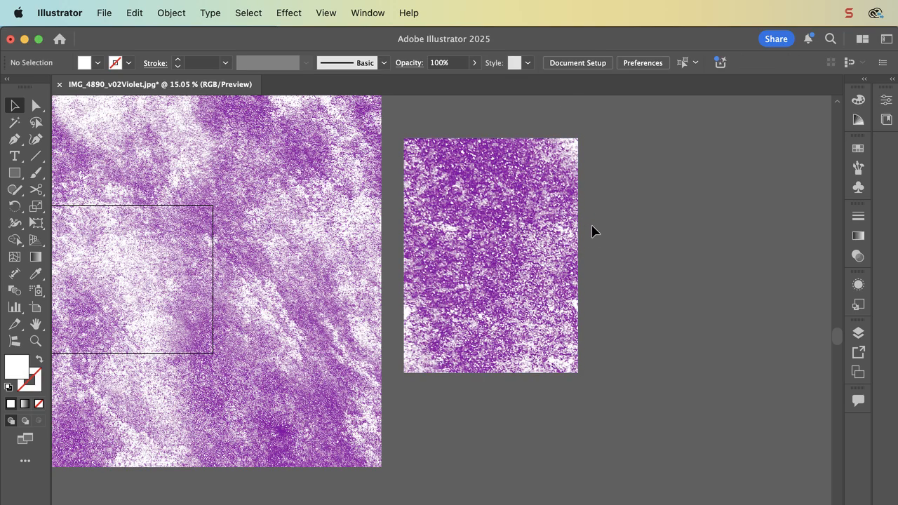
# Step: Move the pasted swatch closer to the large violet image so their upper edges line up
pyautogui.hscroll(-3, 503, 278)
pyautogui.hscroll(-4, 501, 279)
pyautogui.scroll(2, 501, 279)
pyautogui.scroll(-3, 501, 280)
pyautogui.hscroll(3, 501, 280)
pyautogui.scroll(-2, 501, 280)
pyautogui.hscroll(3, 501, 279)
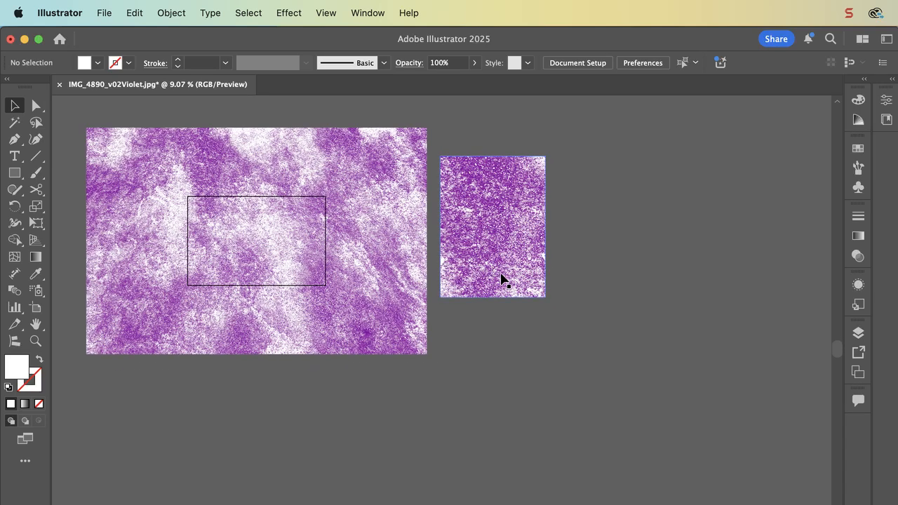
pyautogui.click(370, 279)
pyautogui.moveTo(491, 225); pyautogui.dragTo(485, 191)
pyautogui.click(567, 221)
pyautogui.scroll(3, 566, 221)
pyautogui.hscroll(-3, 567, 221)
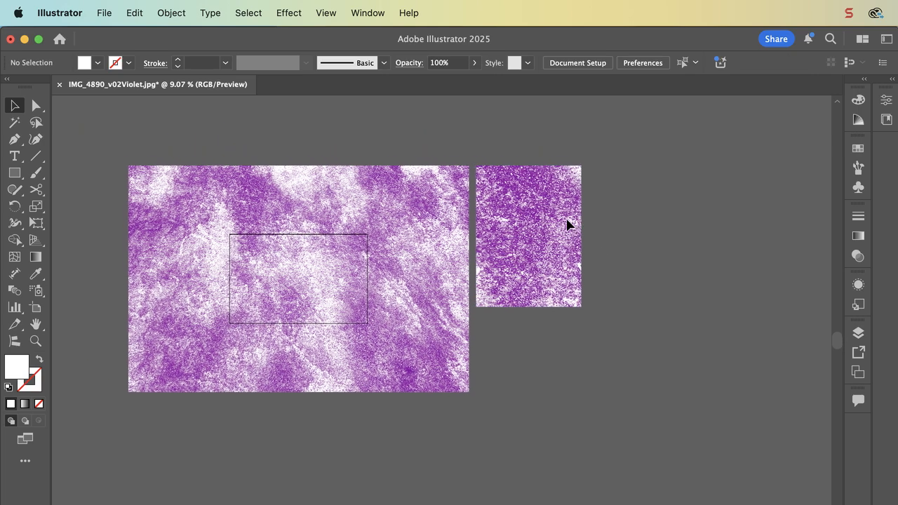
# Step: Duplicate the large violet image and its swatch together and place the copies just below the originals
pyautogui.moveTo(543, 375); pyautogui.dragTo(384, 280)
pyautogui.scroll(-5, 382, 284)
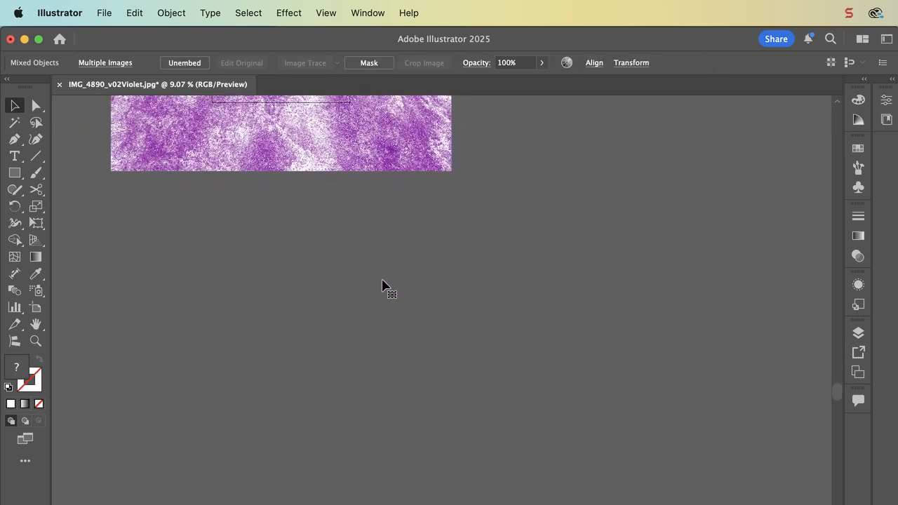
pyautogui.press('super+v')
pyautogui.moveTo(484, 264); pyautogui.dragTo(407, 193)
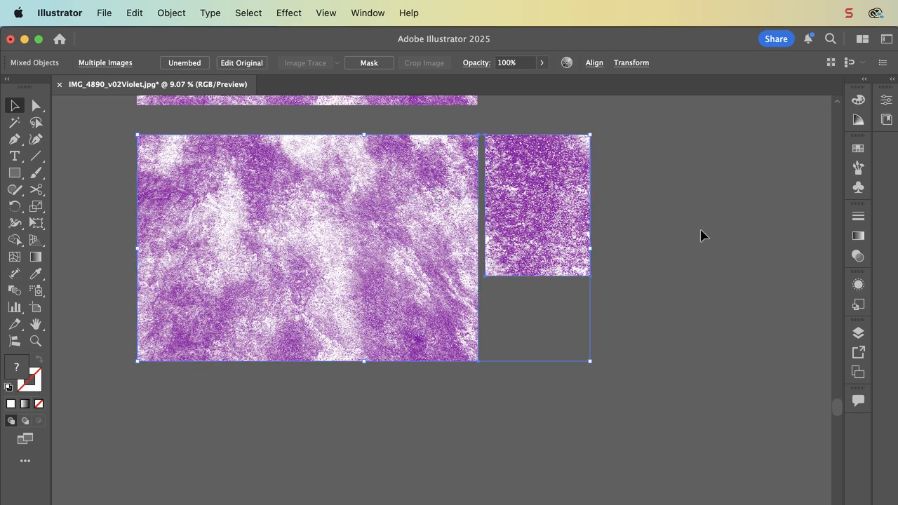
pyautogui.click(700, 236)
pyautogui.scroll(1, 474, 281)
pyautogui.scroll(2, 475, 282)
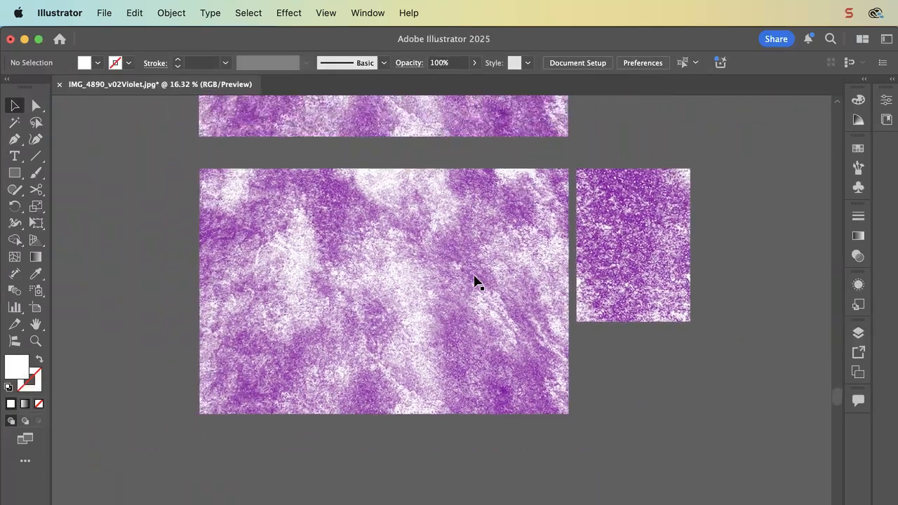
# Step: Examine the Image Trace presets available for the duplicated large violet image
pyautogui.click(449, 275)
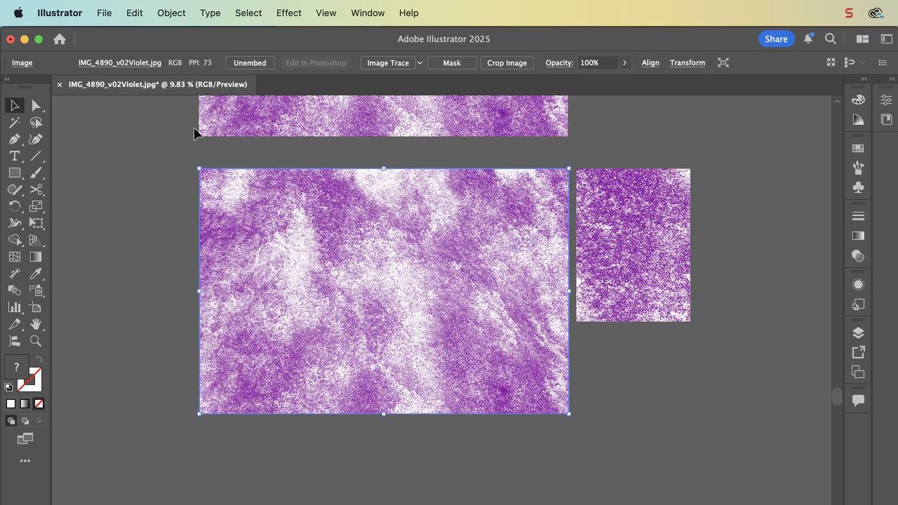
pyautogui.click(360, 14)
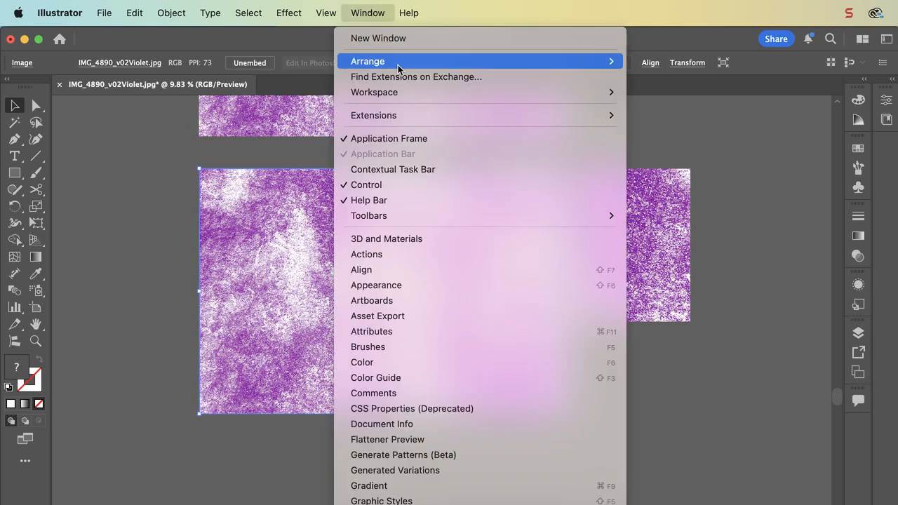
pyautogui.moveTo(401, 92)
pyautogui.click(686, 124)
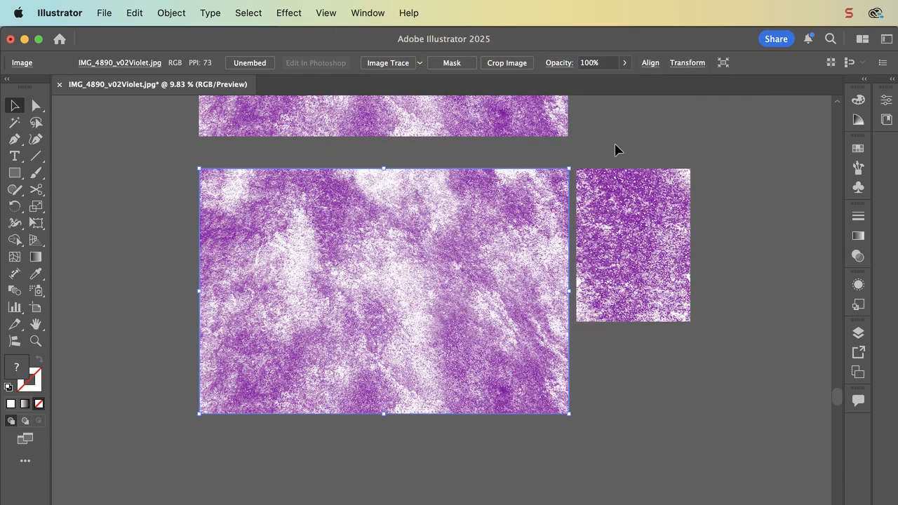
pyautogui.click(626, 149)
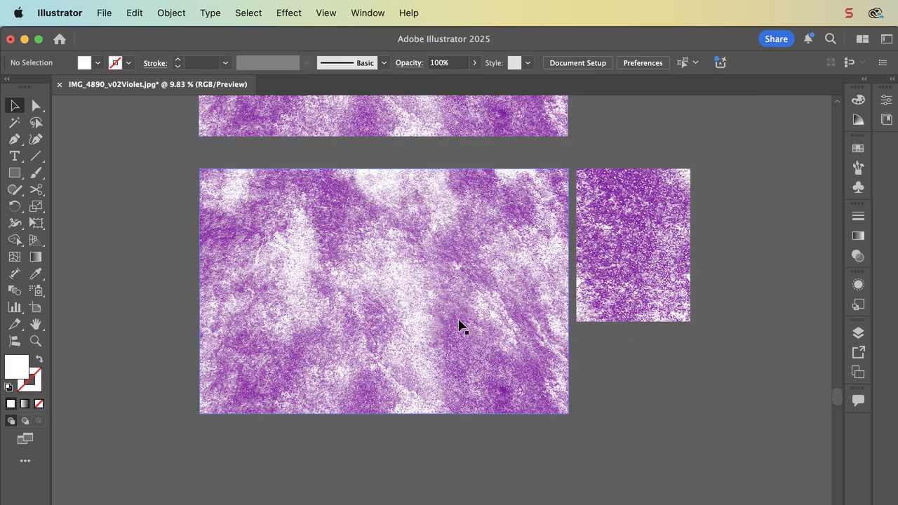
pyautogui.click(470, 213)
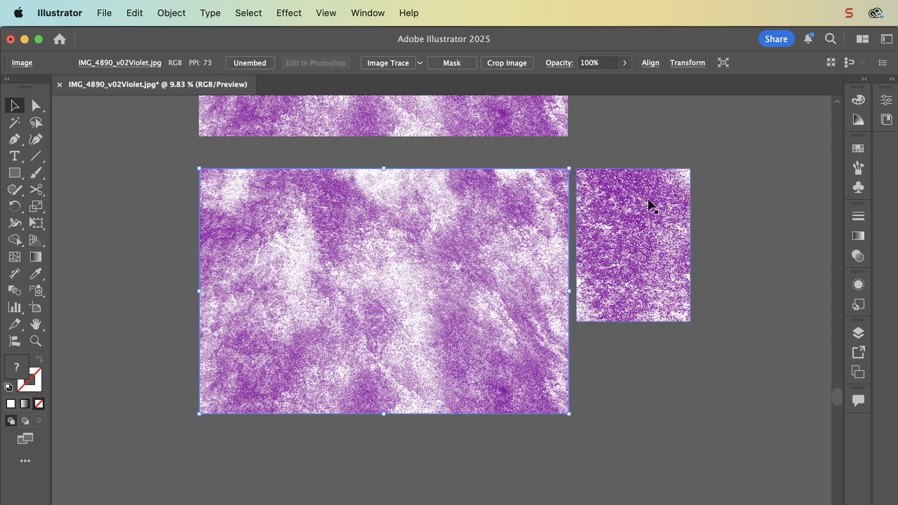
pyautogui.click(421, 65)
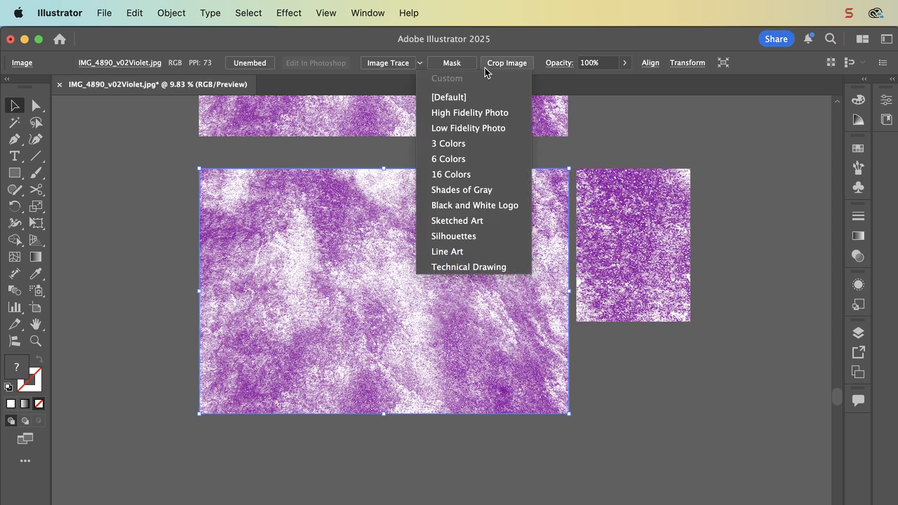
pyautogui.click(656, 131)
# Step: Duplicate the image and swatch pair two more times, stacking each copy below the previous row
pyautogui.scroll(-5, 656, 132)
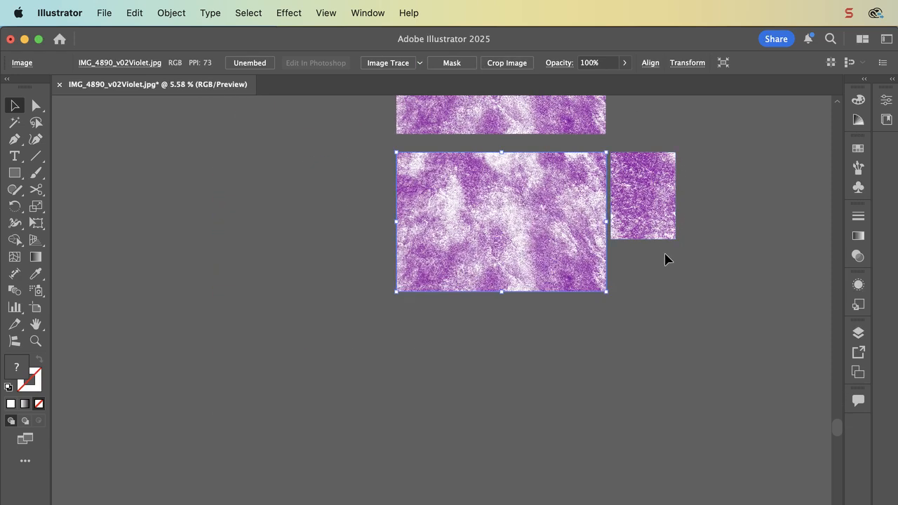
pyautogui.click(671, 260)
pyautogui.moveTo(674, 275); pyautogui.dragTo(495, 200)
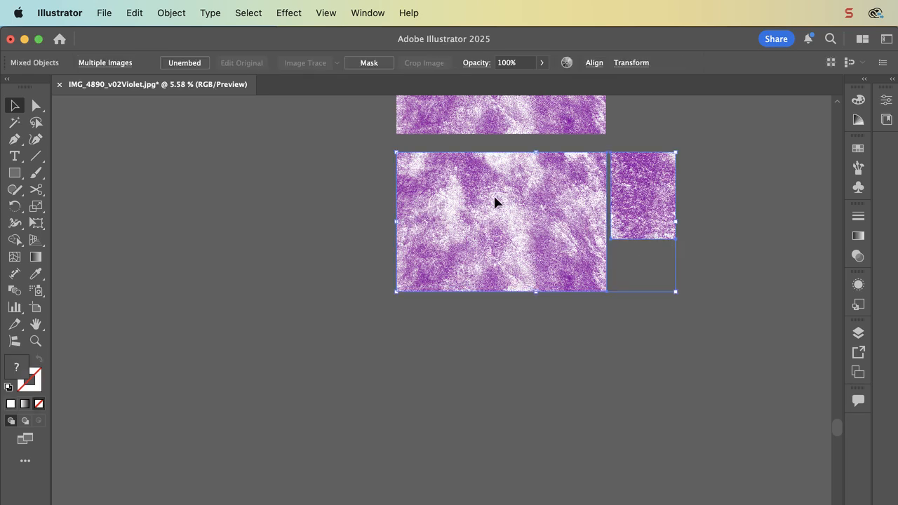
pyautogui.keyDown('alt'); pyautogui.moveTo(540, 223); pyautogui.dragTo(482, 376); pyautogui.keyUp('alt')
pyautogui.scroll(-4, 484, 377)
pyautogui.hscroll(1, 483, 377)
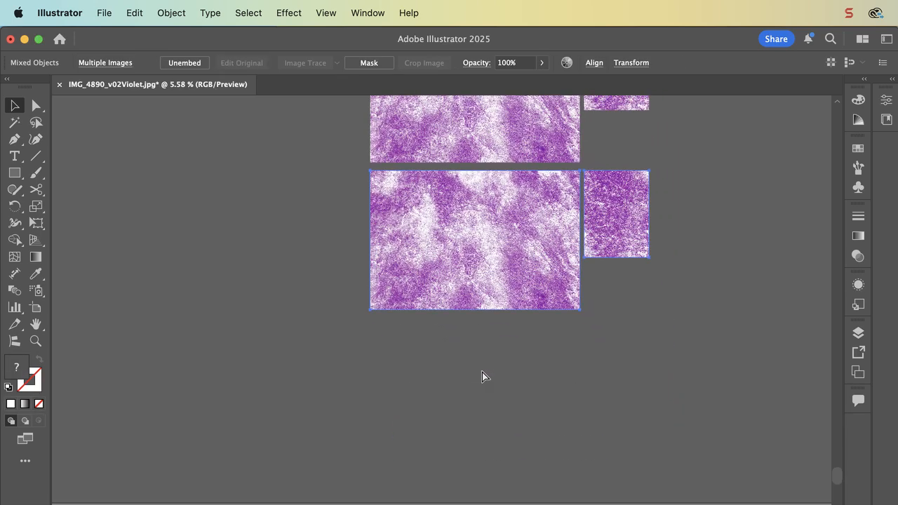
pyautogui.keyDown('shift'); pyautogui.click(515, 229); pyautogui.keyUp('shift')
pyautogui.keyDown('alt'); pyautogui.moveTo(521, 281); pyautogui.dragTo(525, 426); pyautogui.keyUp('alt')
pyautogui.scroll(5, 657, 321)
pyautogui.hscroll(2, 657, 320)
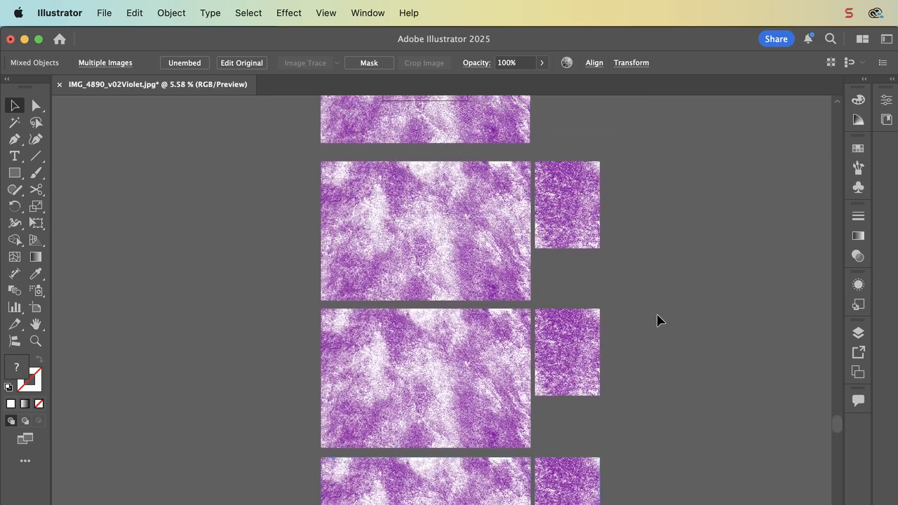
# Step: Trace the large image in the first duplicated row with the High Fidelity Photo preset
pyautogui.scroll(3, 657, 320)
pyautogui.scroll(5, 657, 321)
pyautogui.hscroll(-3, 657, 321)
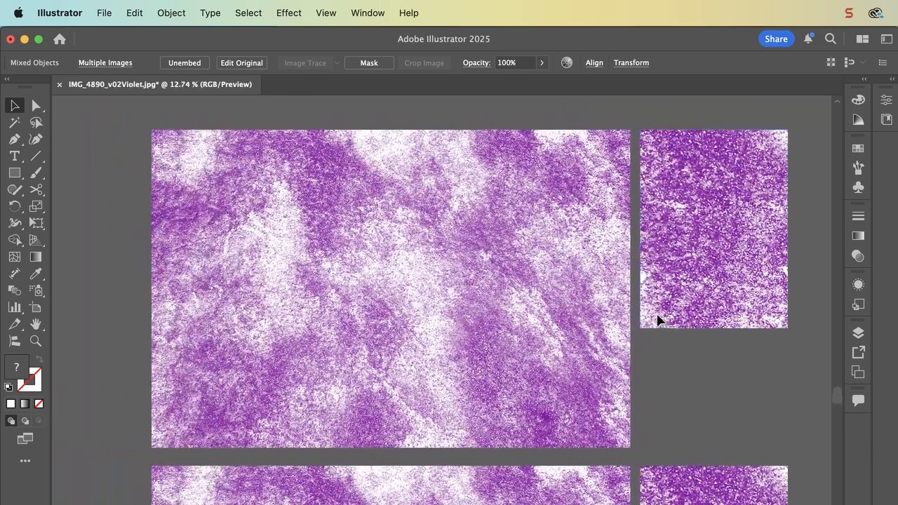
pyautogui.click(575, 246)
pyautogui.click(421, 63)
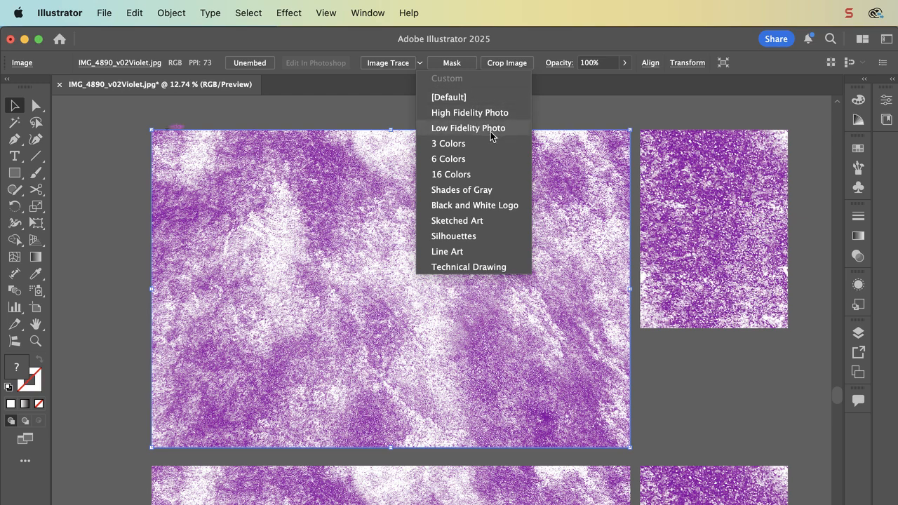
pyautogui.click(573, 117)
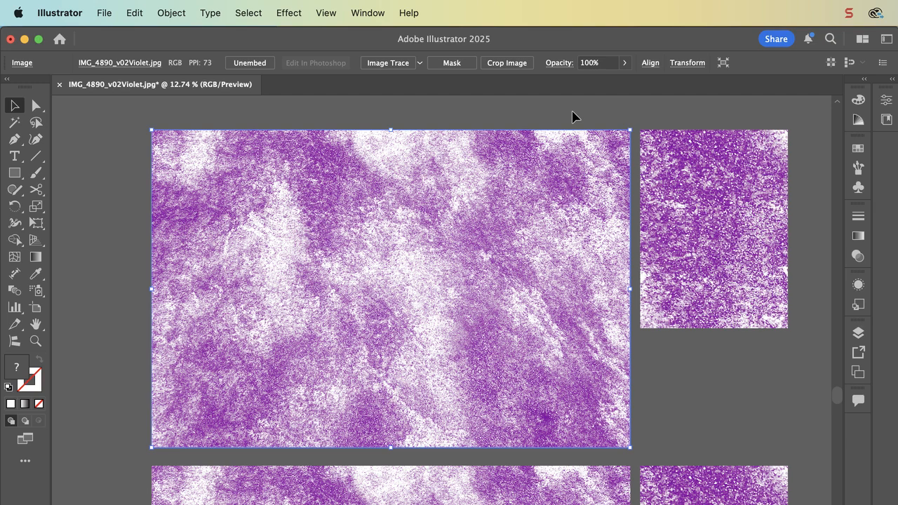
pyautogui.click(420, 63)
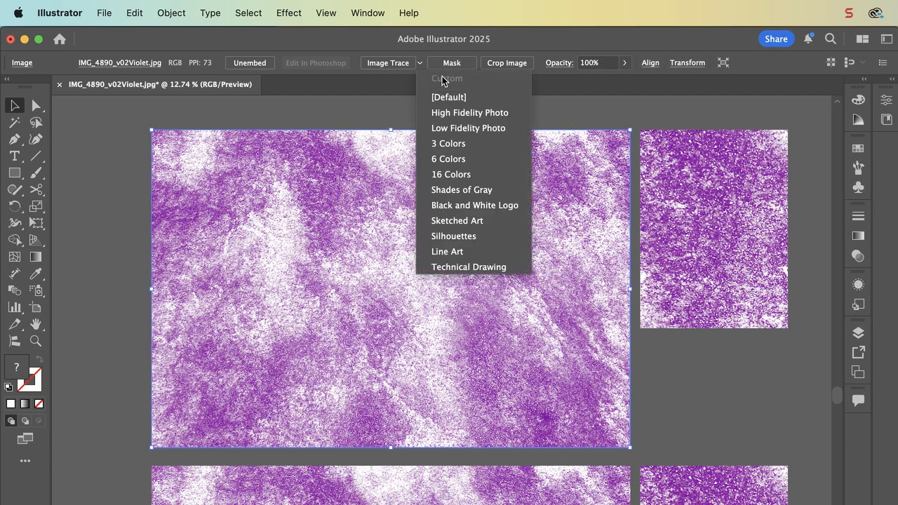
pyautogui.click(478, 114)
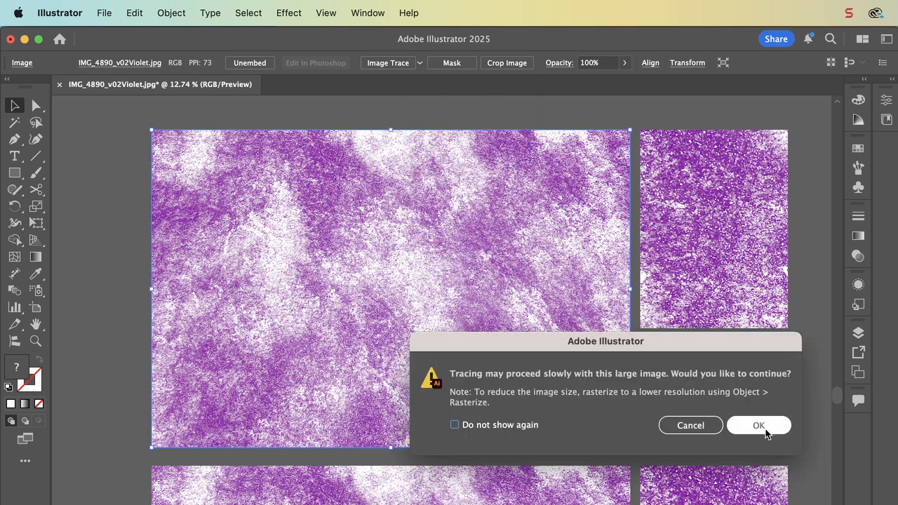
pyautogui.press('Return')
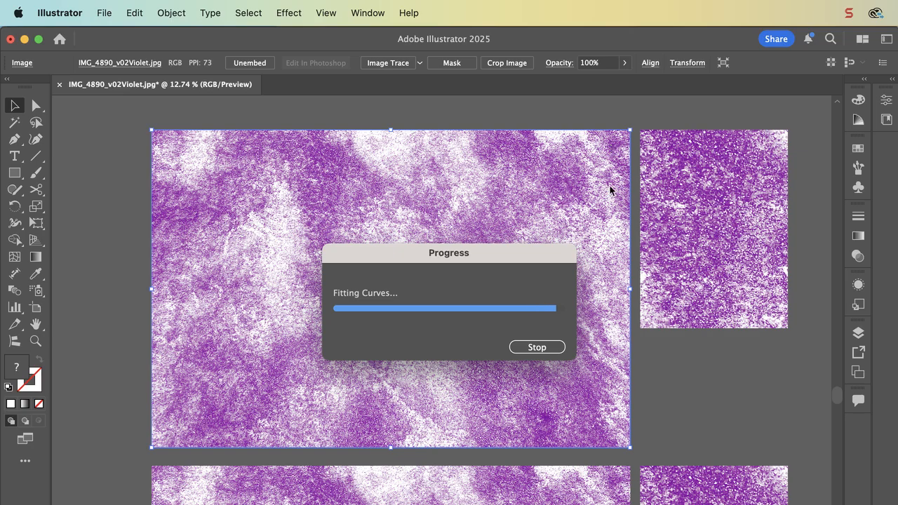
# Step: Inspect the traced shapes and color variation of the large image up close
pyautogui.scroll(2, 489, 264)
pyautogui.scroll(6, 488, 264)
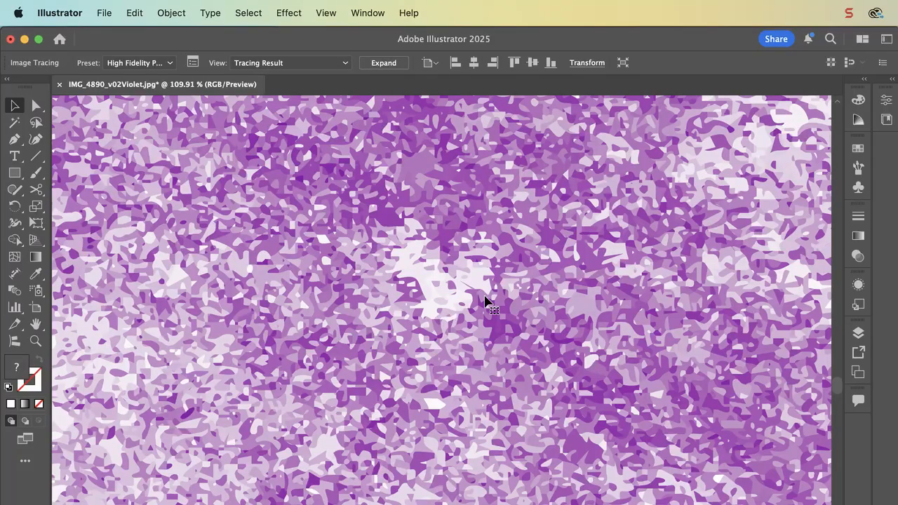
pyautogui.scroll(10, 485, 301)
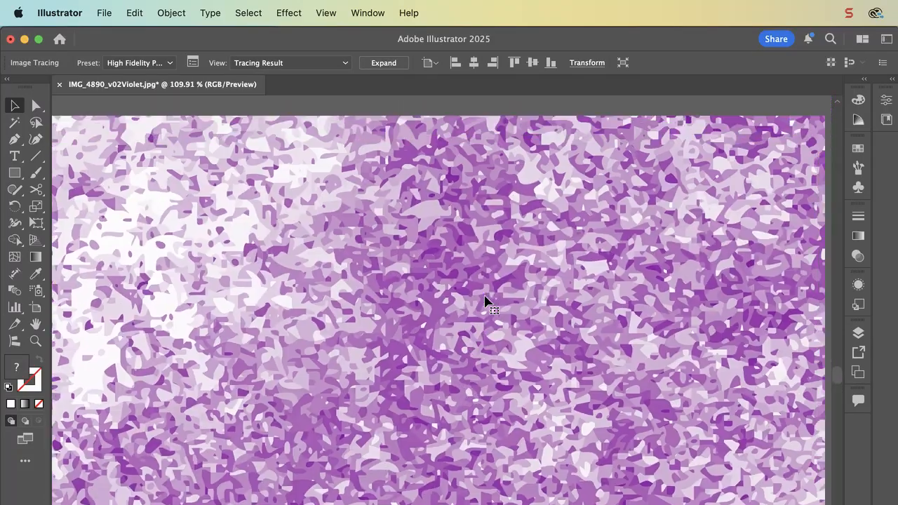
pyautogui.scroll(-5, 484, 300)
pyautogui.scroll(-3, 485, 301)
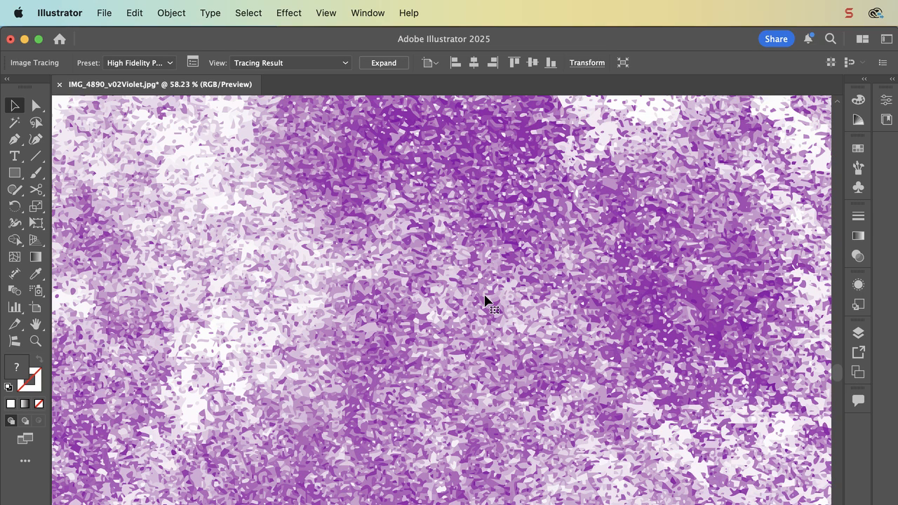
pyautogui.scroll(-3, 485, 300)
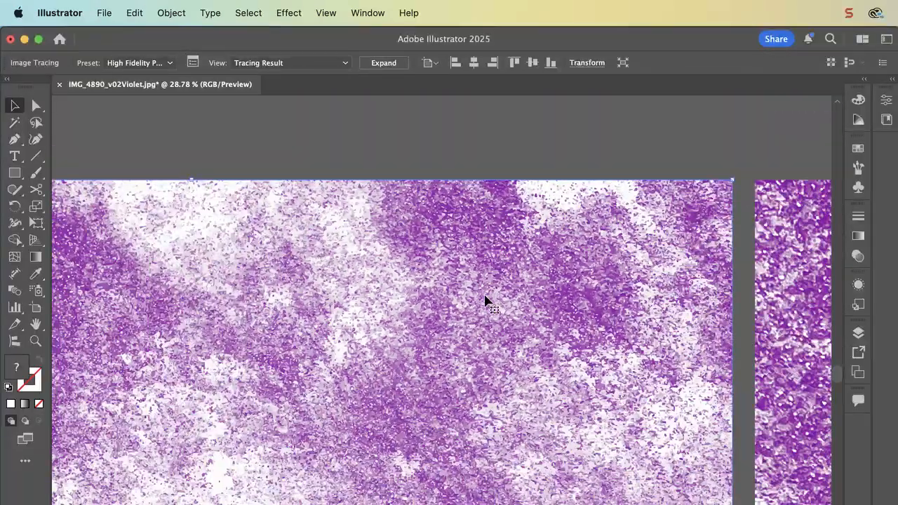
# Step: Open the full Image Trace settings, expand the advanced options and set Paths to 62%
pyautogui.click(191, 63)
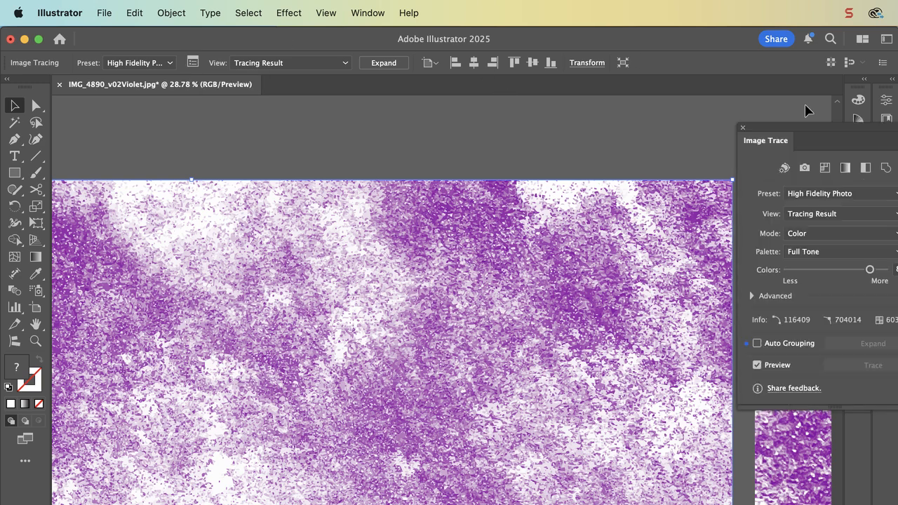
pyautogui.moveTo(823, 126); pyautogui.dragTo(763, 117)
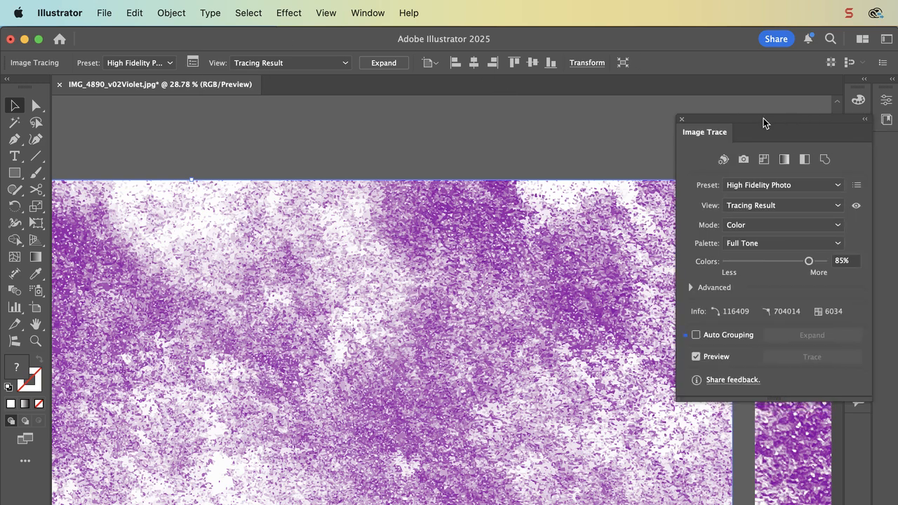
pyautogui.click(368, 13)
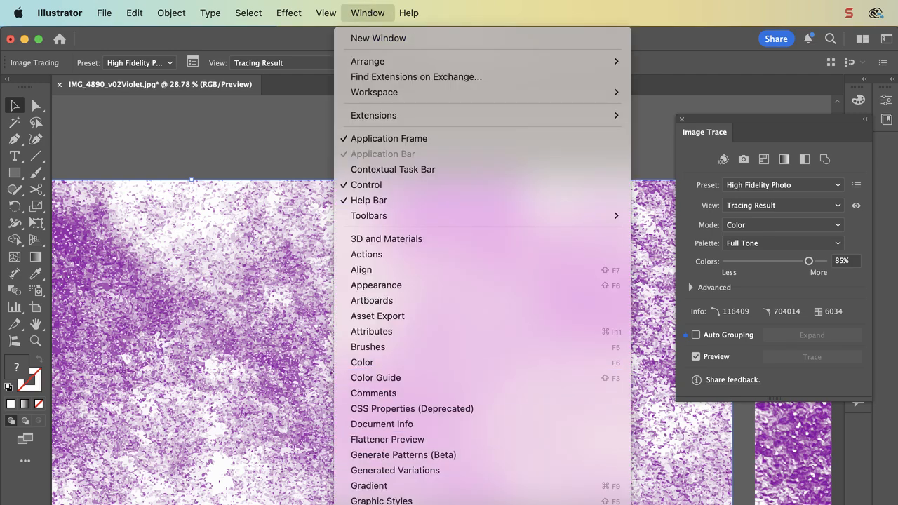
pyautogui.moveTo(312, 4)
pyautogui.click(367, 5)
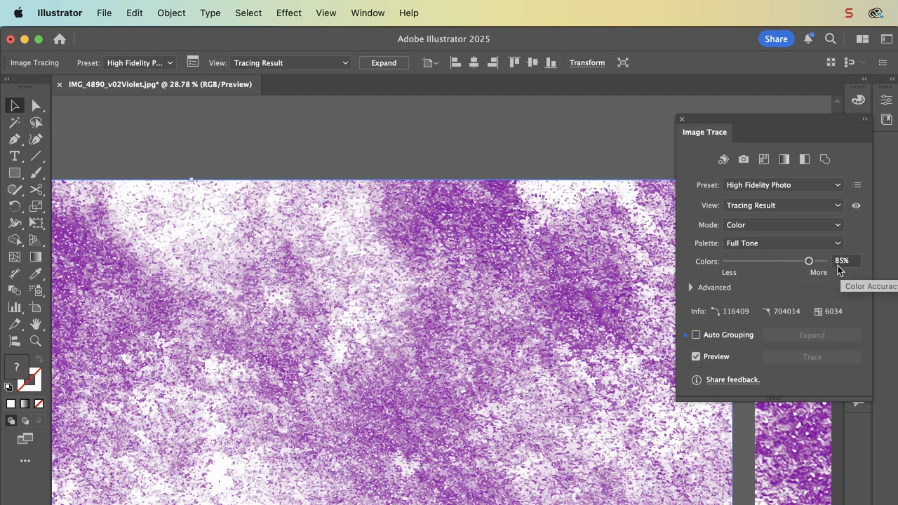
pyautogui.click(691, 287)
pyautogui.scroll(3, 749, 306)
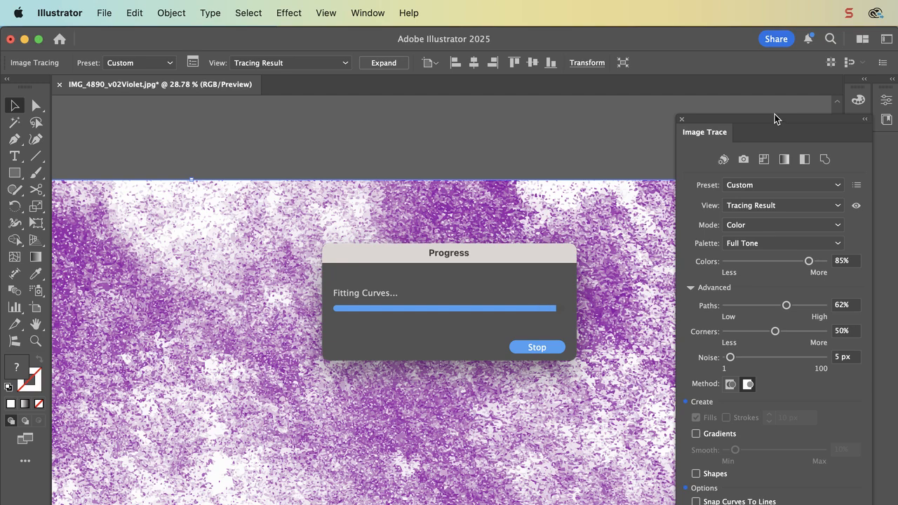
# Step: Move the Image Trace settings up so that all of the tracing options are visible
pyautogui.rightClick(773, 115)
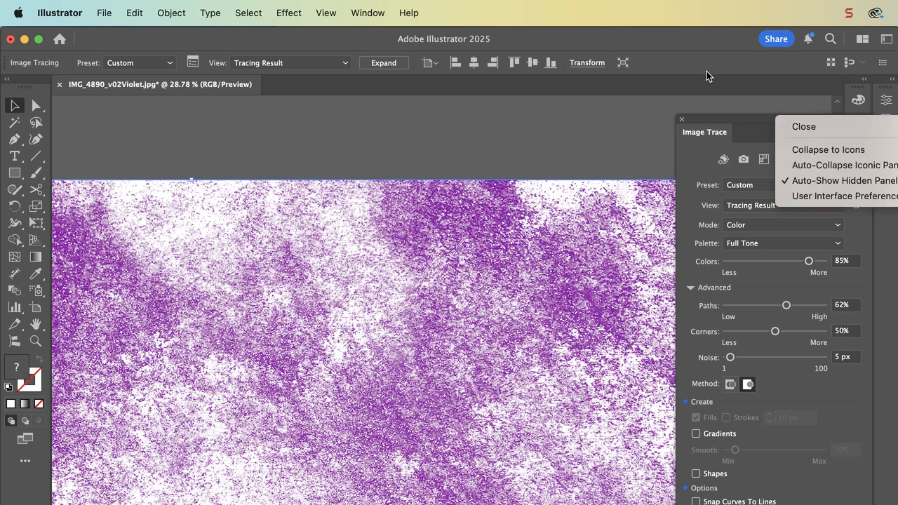
pyautogui.click(699, 114)
pyautogui.moveTo(699, 113)
pyautogui.mouseDown()
pyautogui.moveTo(656, 105)
pyautogui.moveTo(646, 20)
pyautogui.mouseUp()
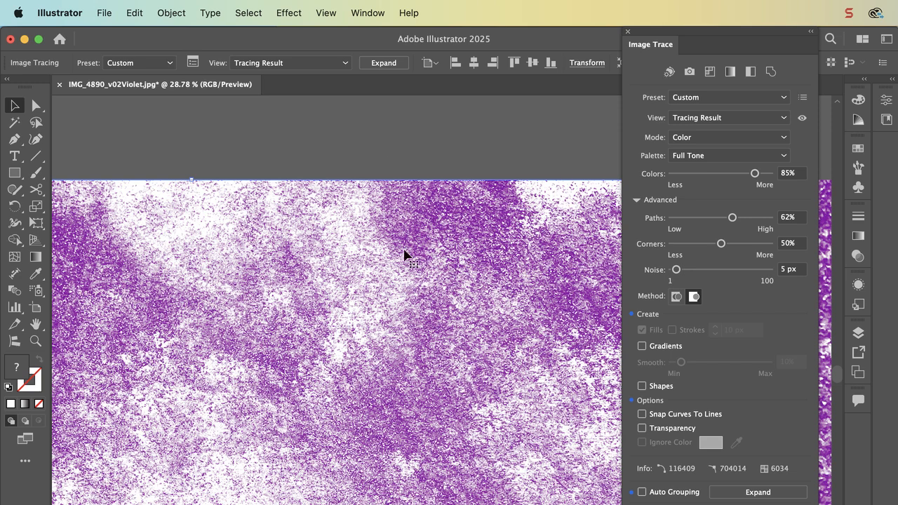
# Step: Review the color palette choices available for the current trace without changing the Full Tone setting
pyautogui.click(786, 157)
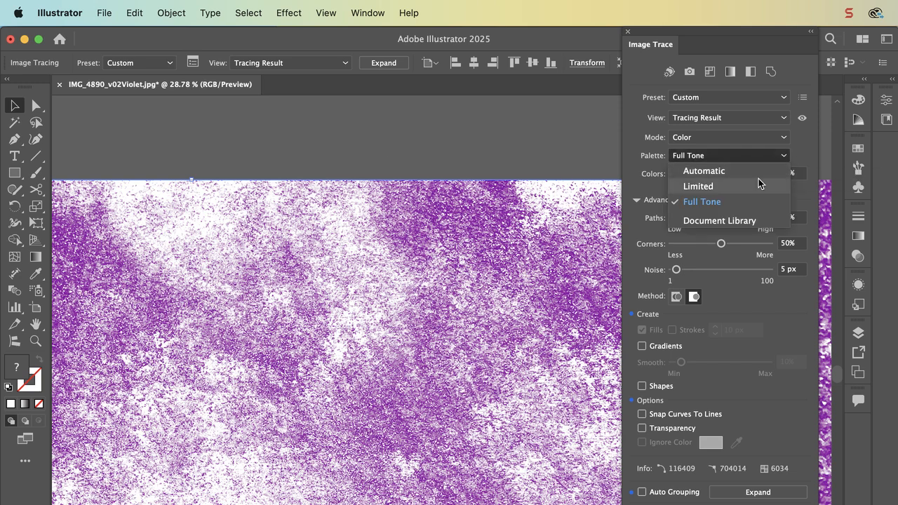
pyautogui.click(807, 155)
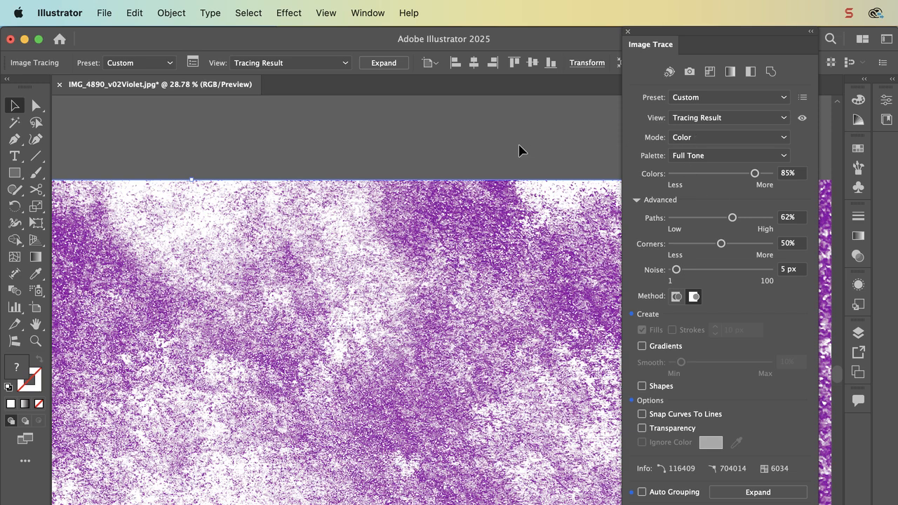
pyautogui.click(770, 156)
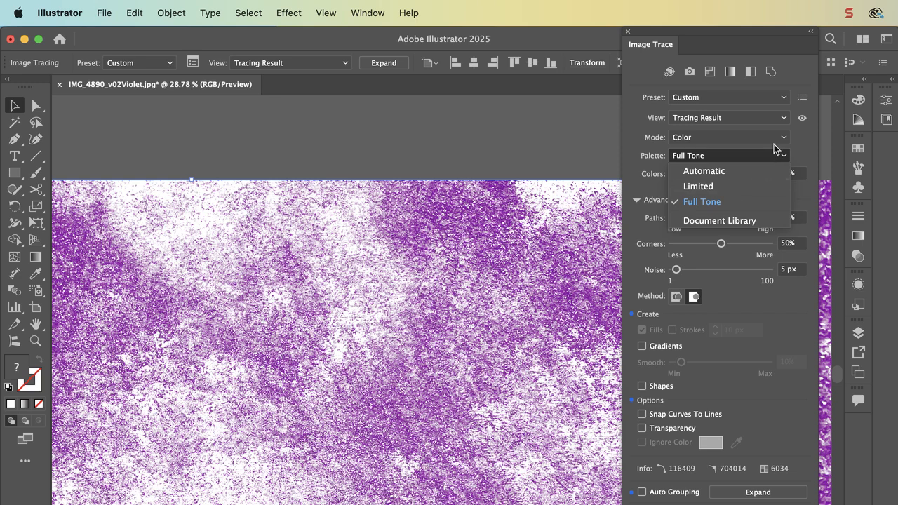
pyautogui.click(801, 148)
# Step: Retrace the large image with the Black and White Logo preset and inspect the resulting shapes
pyautogui.click(784, 97)
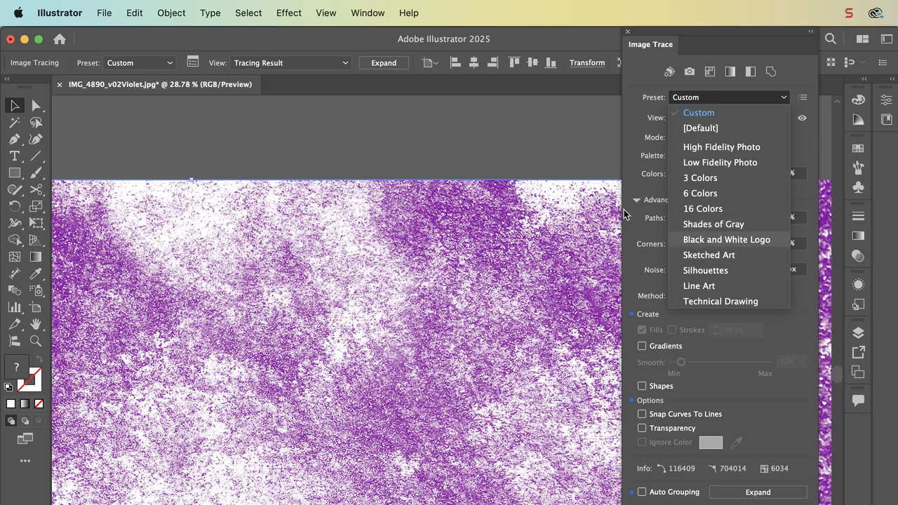
pyautogui.click(748, 243)
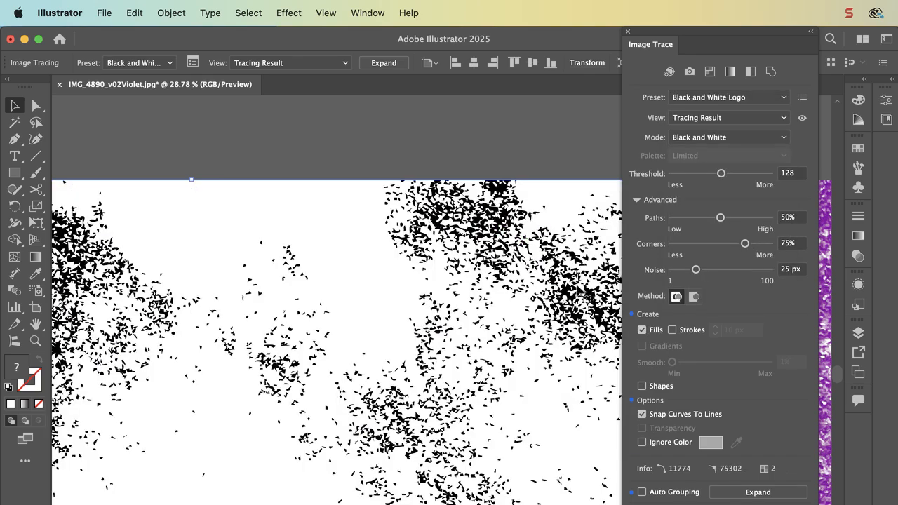
pyautogui.scroll(5, 418, 317)
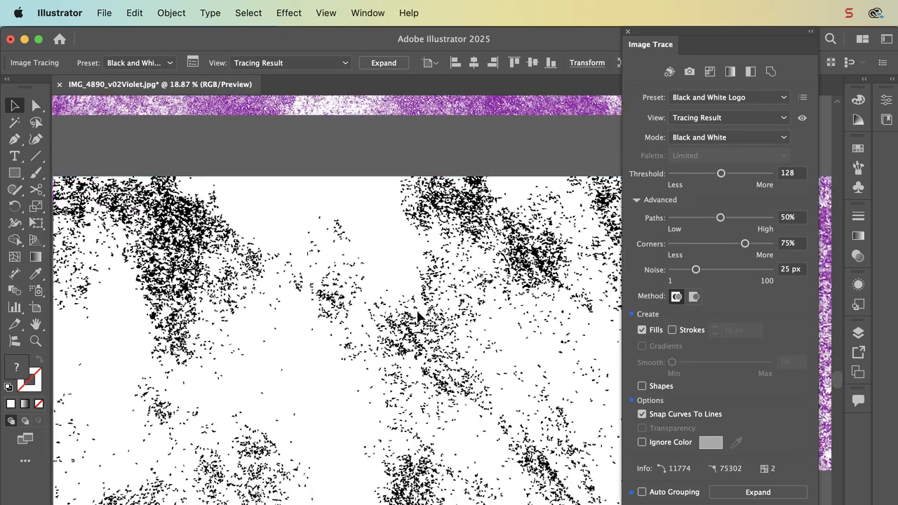
pyautogui.scroll(5, 419, 317)
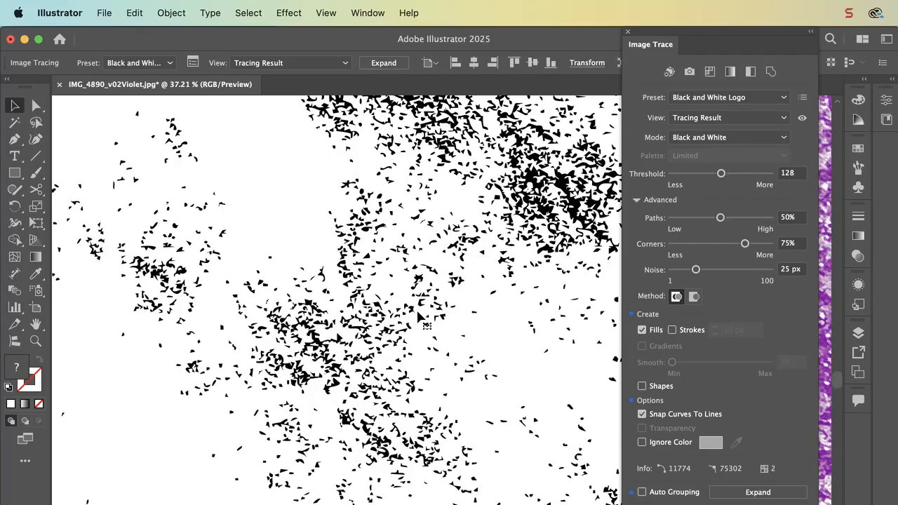
pyautogui.scroll(-5, 418, 317)
pyautogui.scroll(3, 418, 317)
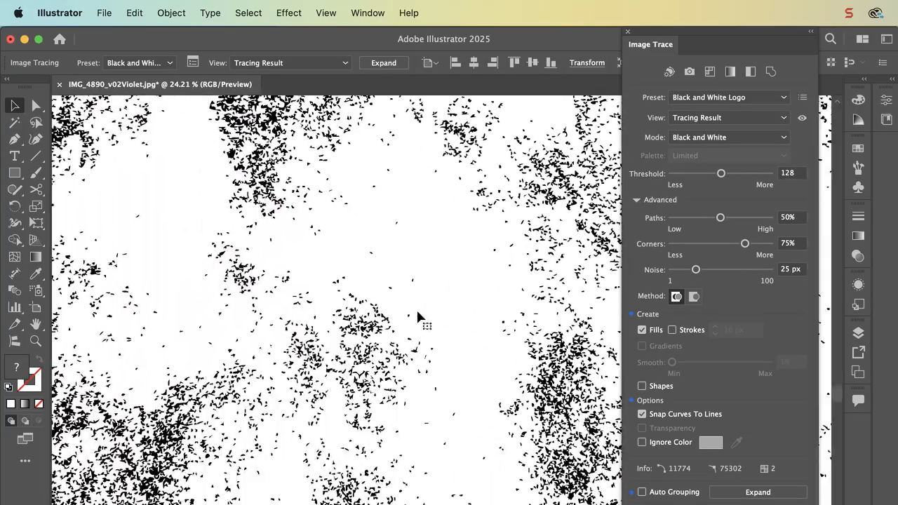
pyautogui.scroll(-3, 418, 317)
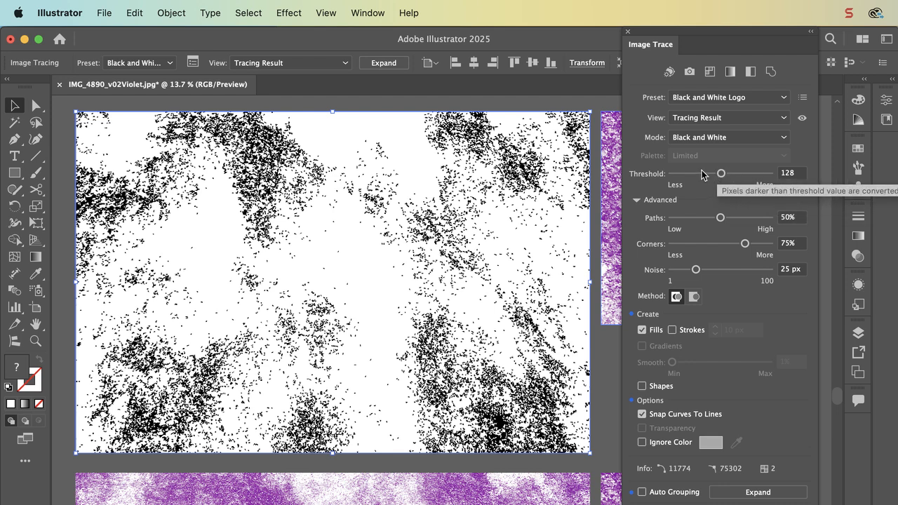
# Step: Try threshold values of 195, 247 and 228 on the black-and-white trace and examine the result
pyautogui.click(746, 174)
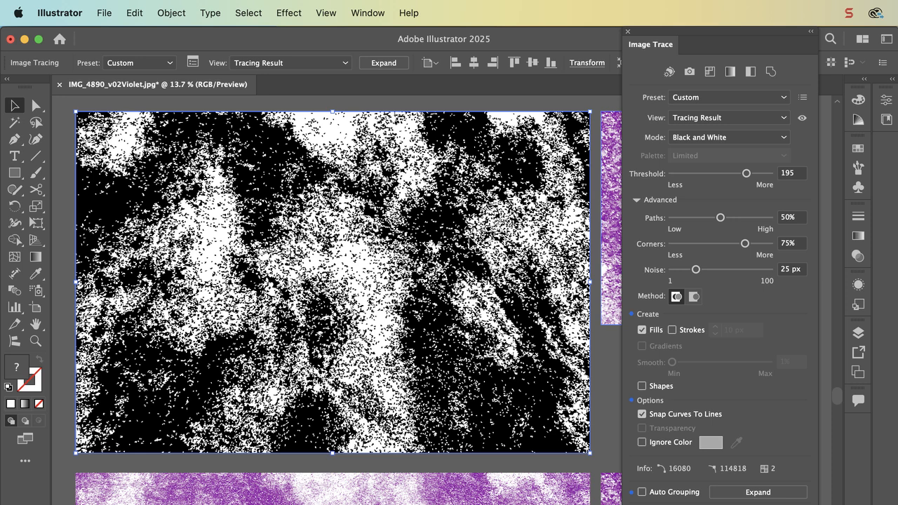
pyautogui.click(767, 176)
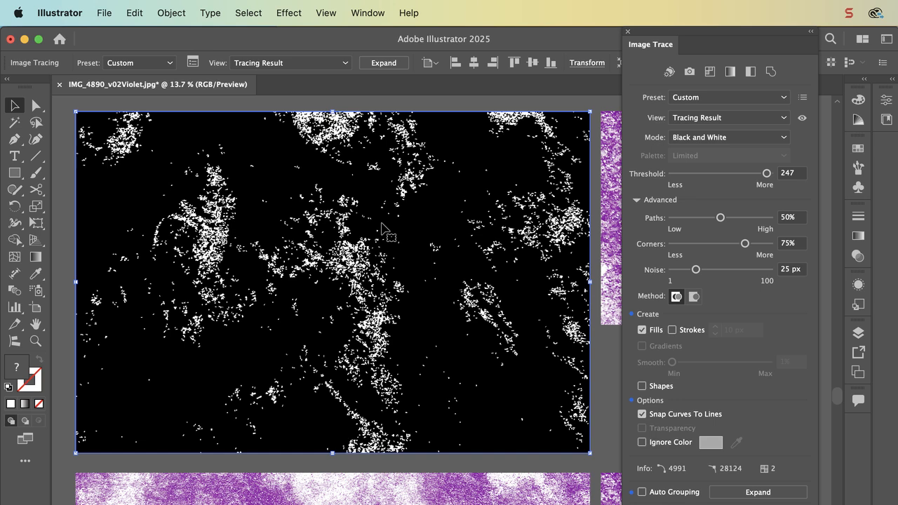
pyautogui.moveTo(766, 174); pyautogui.dragTo(760, 177)
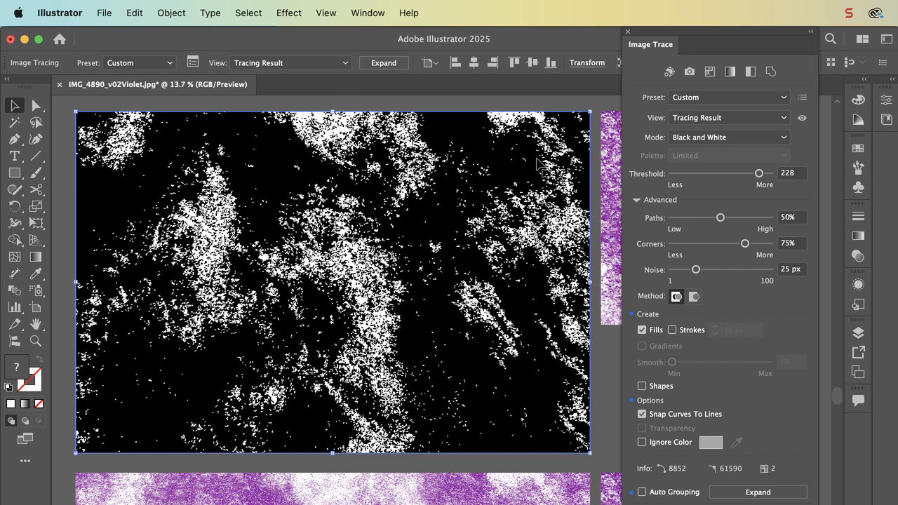
pyautogui.scroll(5, 288, 223)
pyautogui.scroll(2, 287, 223)
pyautogui.scroll(-6, 287, 223)
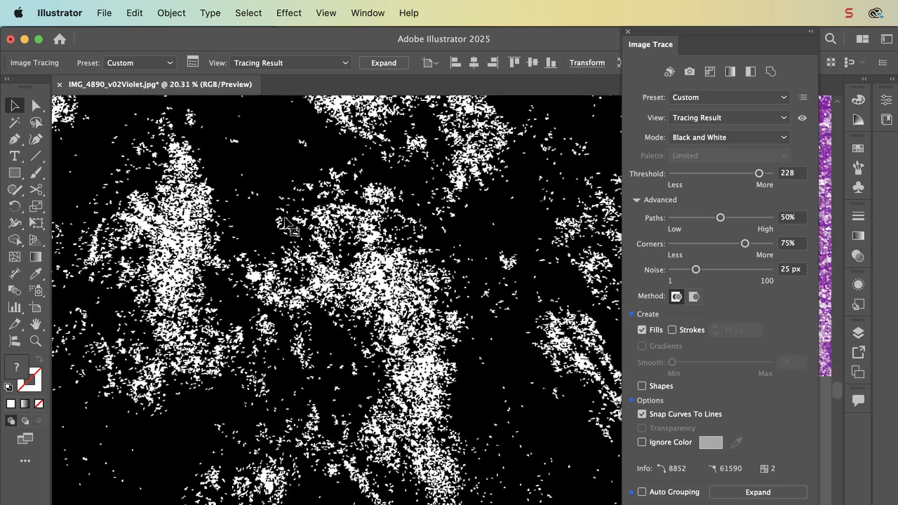
pyautogui.scroll(-3, 287, 224)
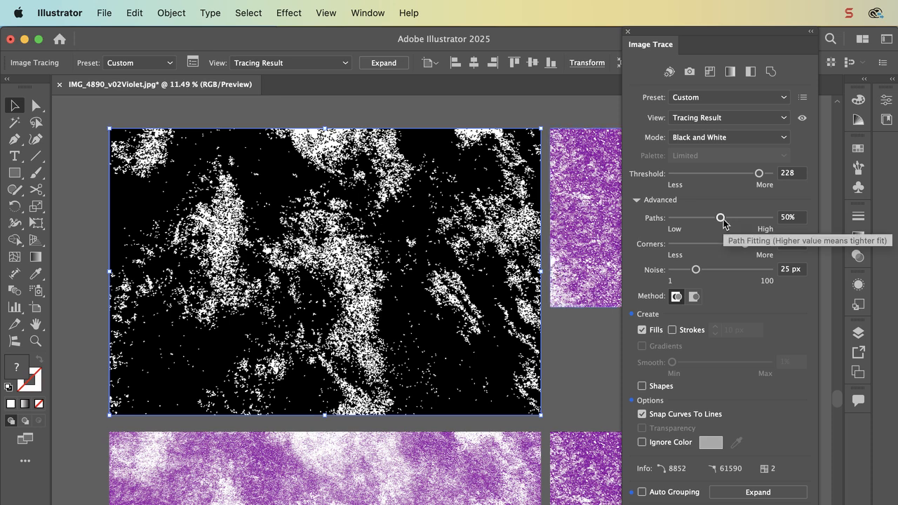
# Step: Try noise values of 80, 1 and 10 px on the black-and-white trace to compare the retained detail
pyautogui.click(750, 271)
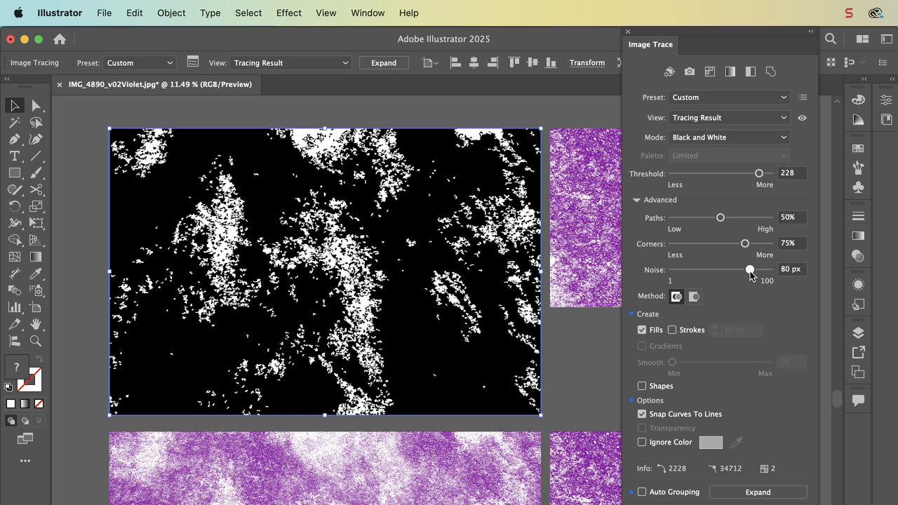
pyautogui.moveTo(764, 271); pyautogui.dragTo(653, 276)
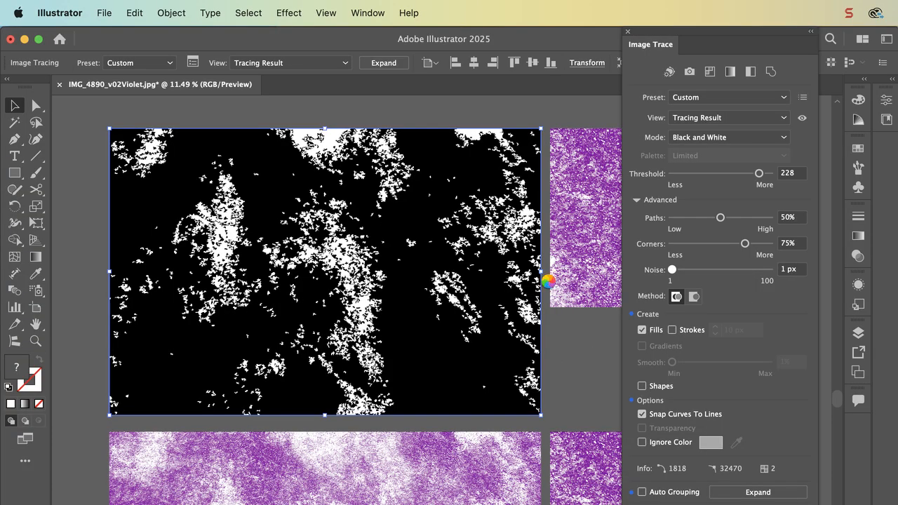
pyautogui.scroll(10, 265, 303)
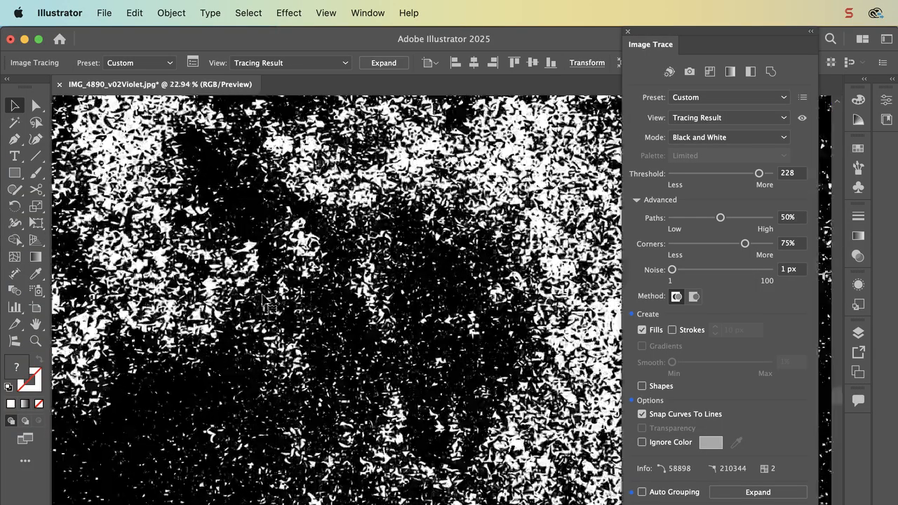
pyautogui.scroll(-10, 265, 303)
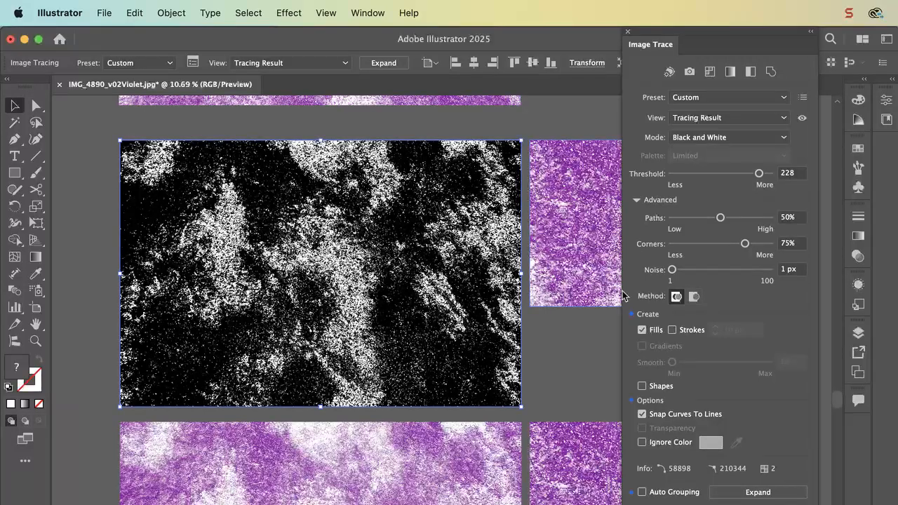
pyautogui.moveTo(674, 270); pyautogui.dragTo(681, 270)
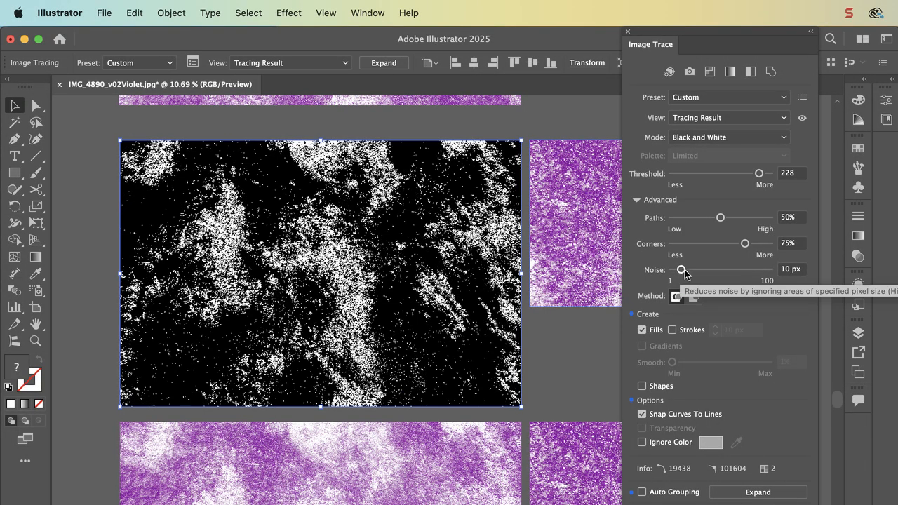
# Step: Set Noise to 1 px and Threshold to 200, and compare the traced texture with the violet images below
pyautogui.moveTo(681, 271); pyautogui.dragTo(670, 272)
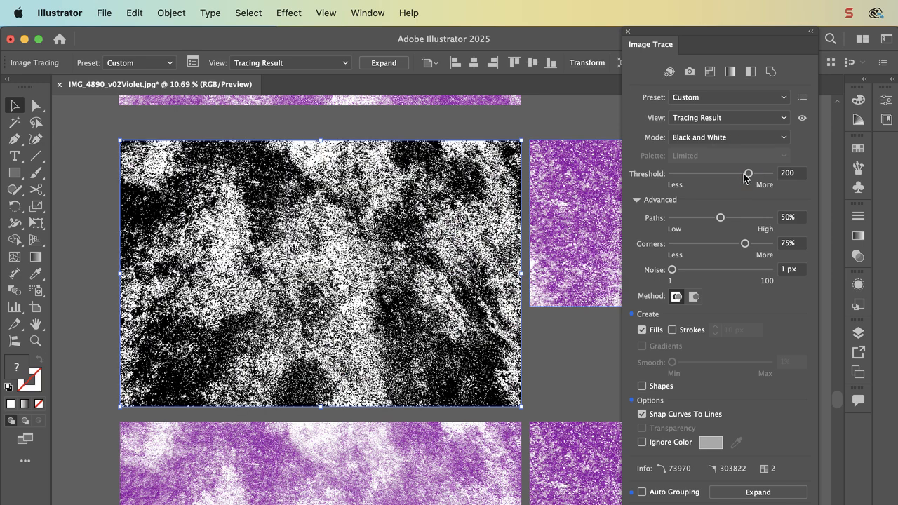
pyautogui.scroll(5, 327, 280)
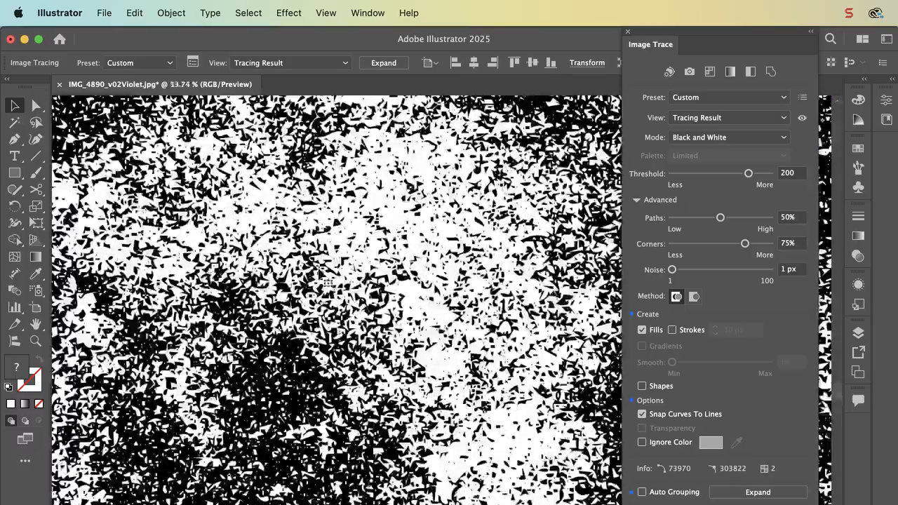
pyautogui.scroll(3, 327, 281)
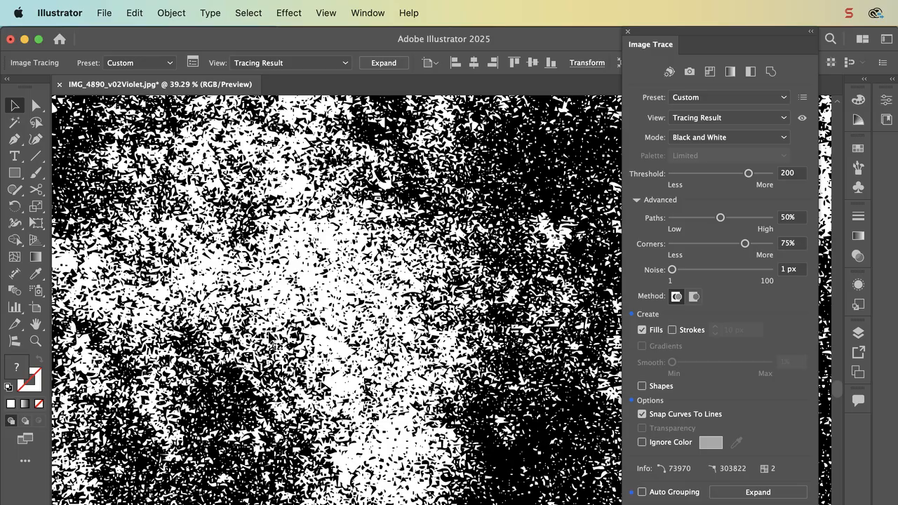
pyautogui.scroll(-8, 269, 338)
pyautogui.scroll(-5, 268, 338)
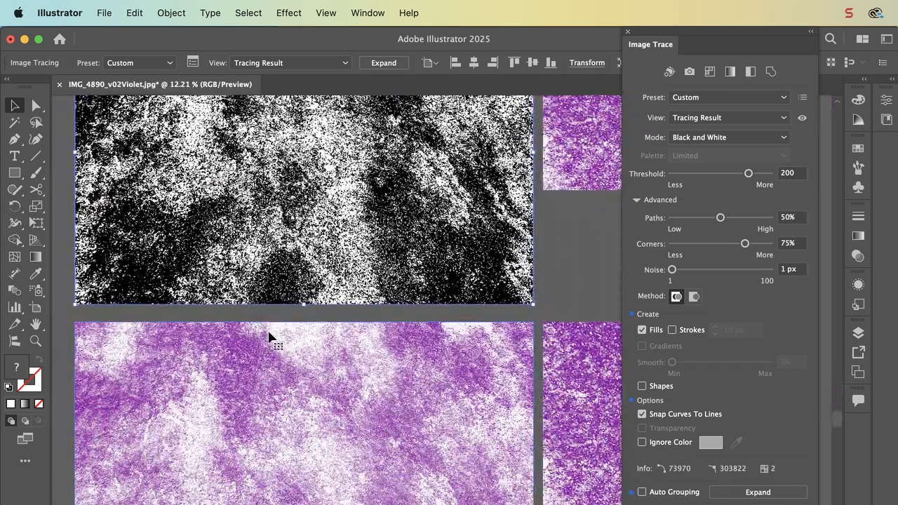
pyautogui.scroll(-10, 269, 337)
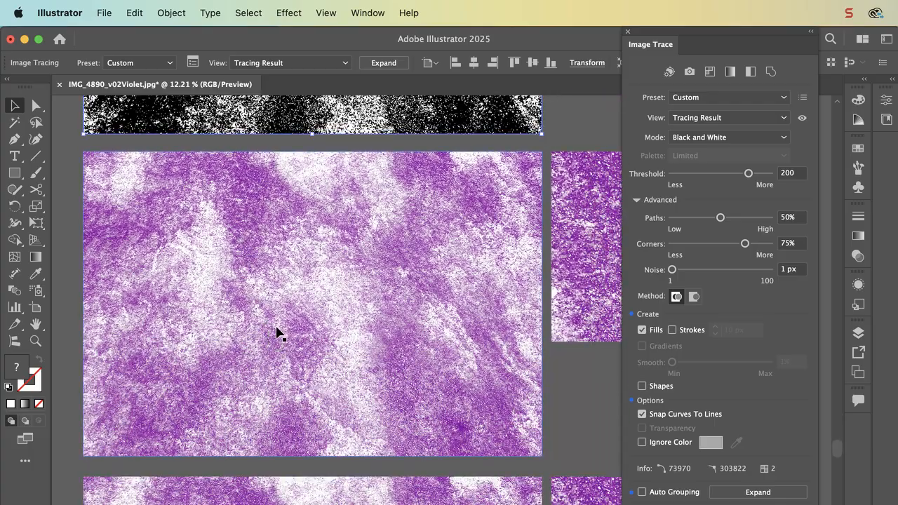
pyautogui.scroll(15, 275, 335)
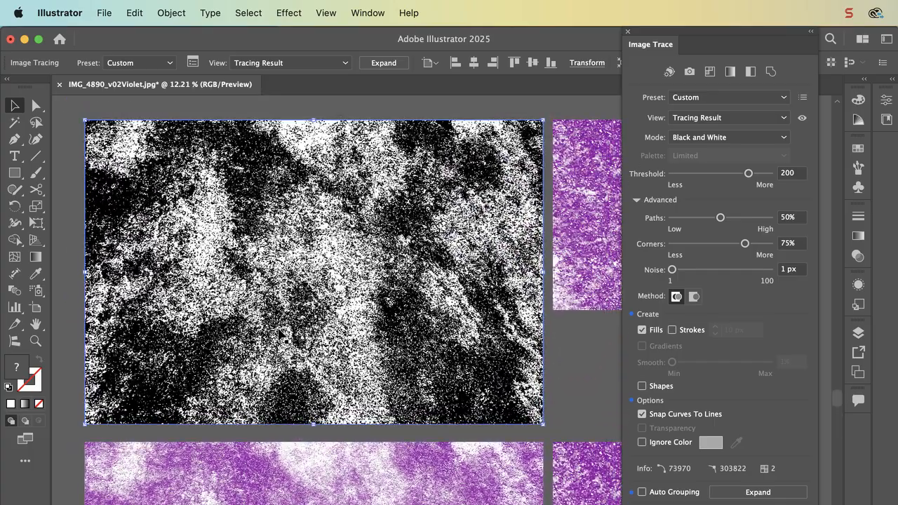
pyautogui.scroll(3, 282, 335)
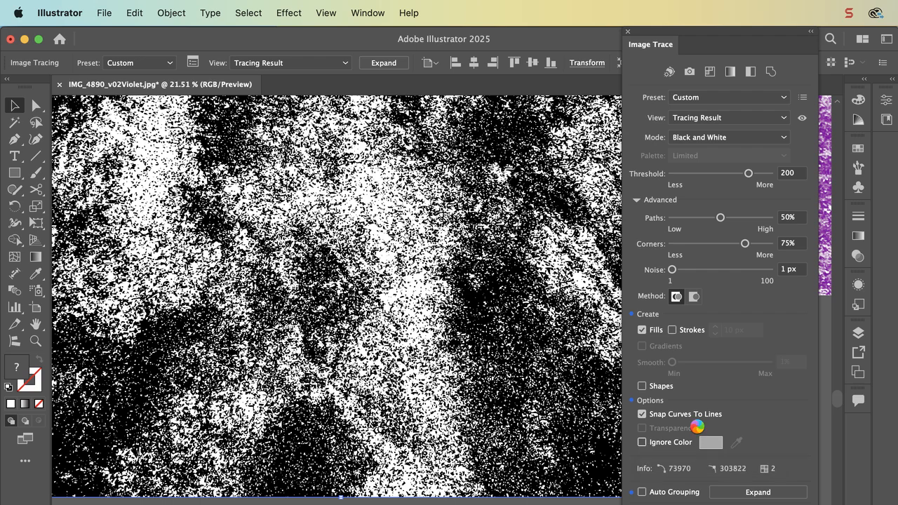
# Step: Ignore white in the large image's black-and-white trace and deselect it to check the transparent areas
pyautogui.click(641, 442)
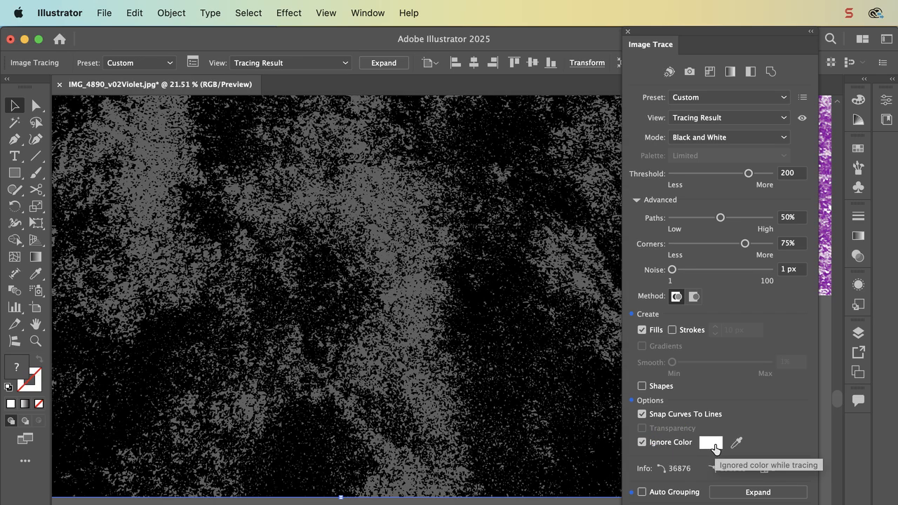
pyautogui.scroll(-2, 447, 421)
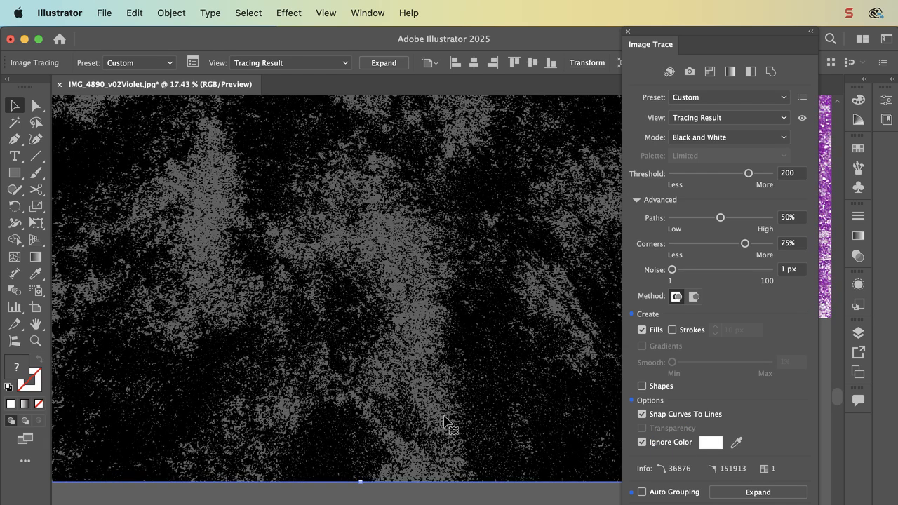
pyautogui.scroll(-3, 447, 421)
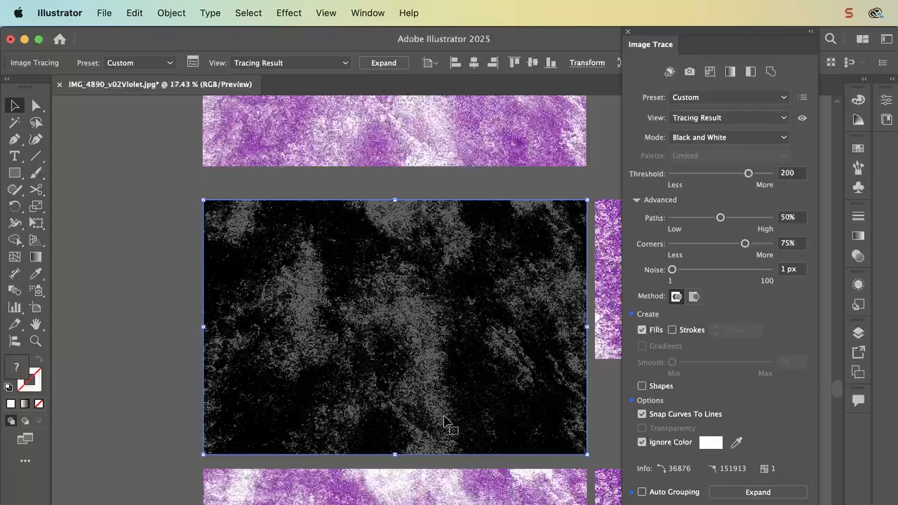
pyautogui.click(167, 217)
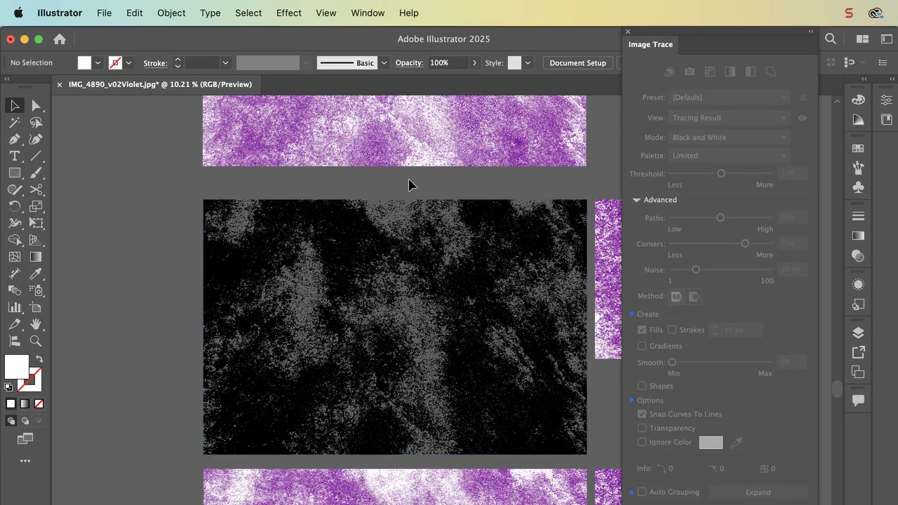
pyautogui.click(401, 225)
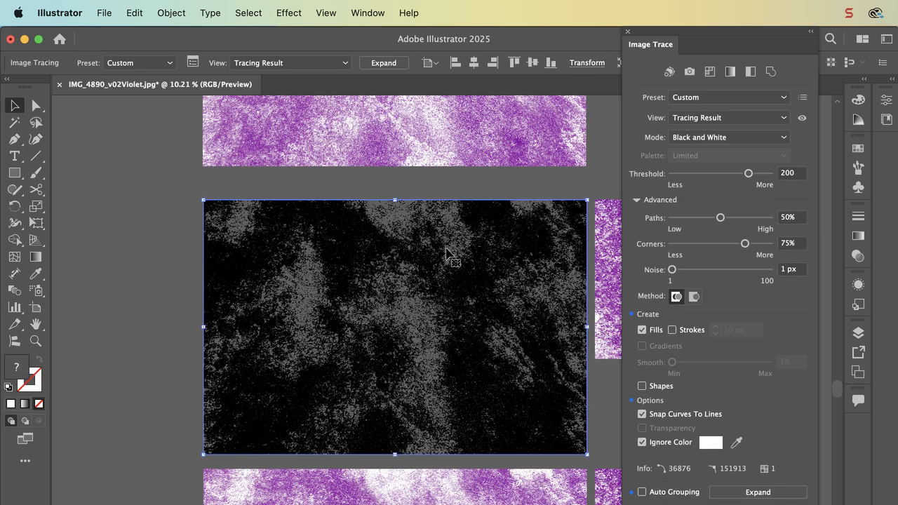
pyautogui.click(516, 219)
pyautogui.scroll(-2, 462, 286)
pyautogui.hscroll(3, 462, 286)
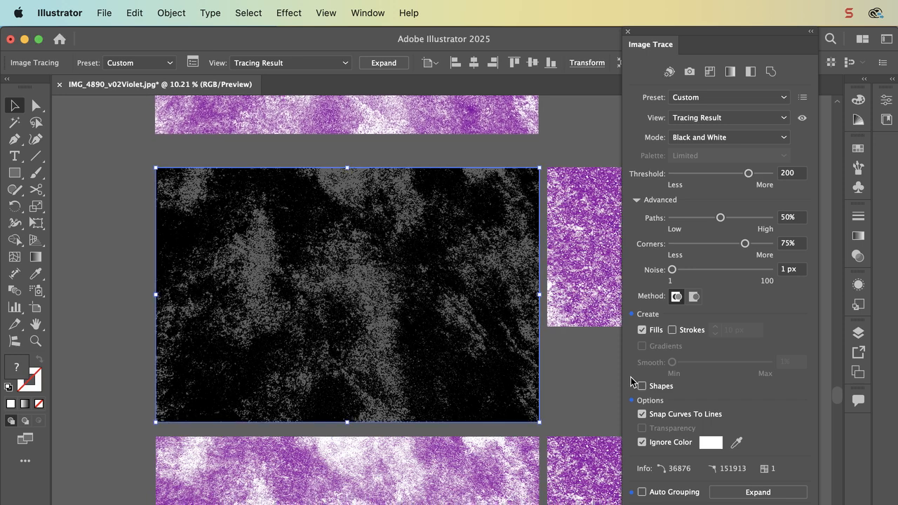
pyautogui.click(559, 391)
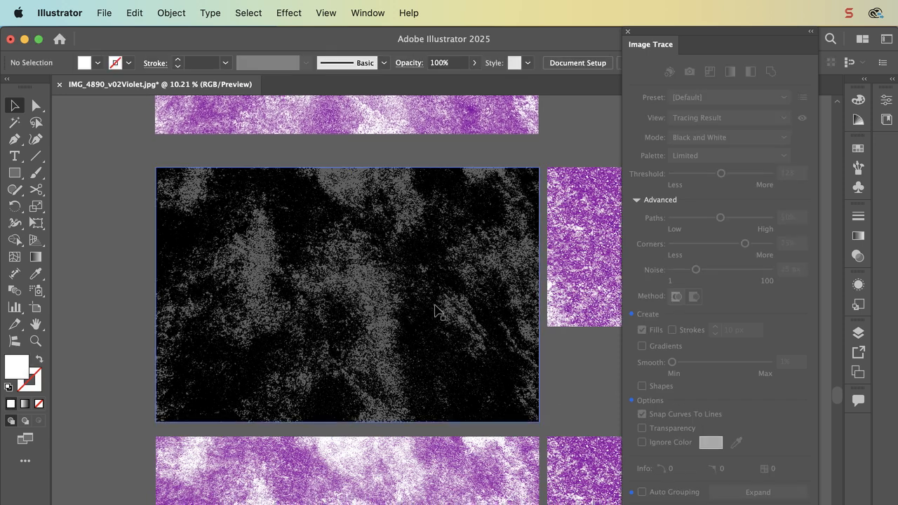
# Step: Move the black-and-white trace up directly beneath the upper large violet image, align their side edges, and deselect it
pyautogui.moveTo(456, 309)
pyautogui.mouseDown()
pyautogui.moveTo(541, 307)
pyautogui.moveTo(437, 309)
pyautogui.mouseUp()
pyautogui.scroll(-5, 335, 293)
pyautogui.hscroll(1, 335, 293)
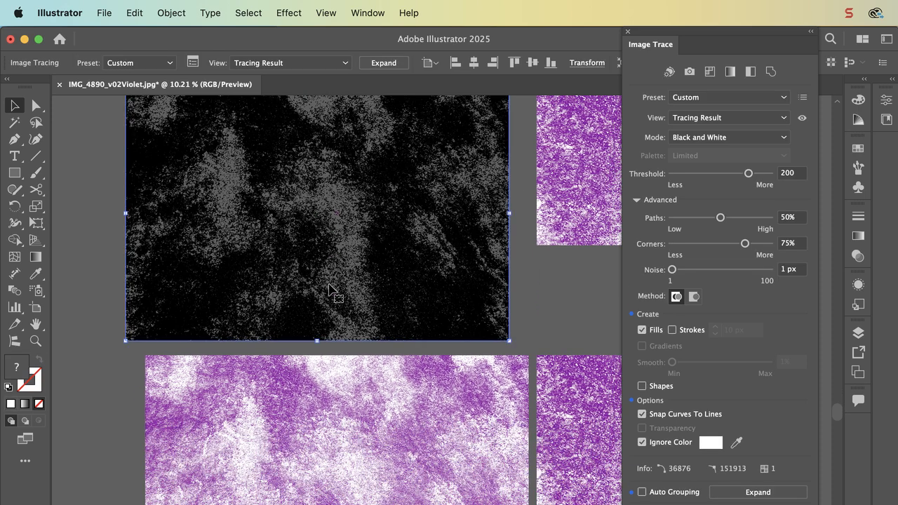
pyautogui.scroll(6, 336, 293)
pyautogui.moveTo(349, 273); pyautogui.dragTo(353, 199)
pyautogui.scroll(4, 362, 365)
pyautogui.hscroll(-1, 362, 365)
pyautogui.moveTo(362, 364)
pyautogui.mouseDown()
pyautogui.moveTo(403, 247)
pyautogui.moveTo(391, 389)
pyautogui.mouseUp()
pyautogui.click(131, 316)
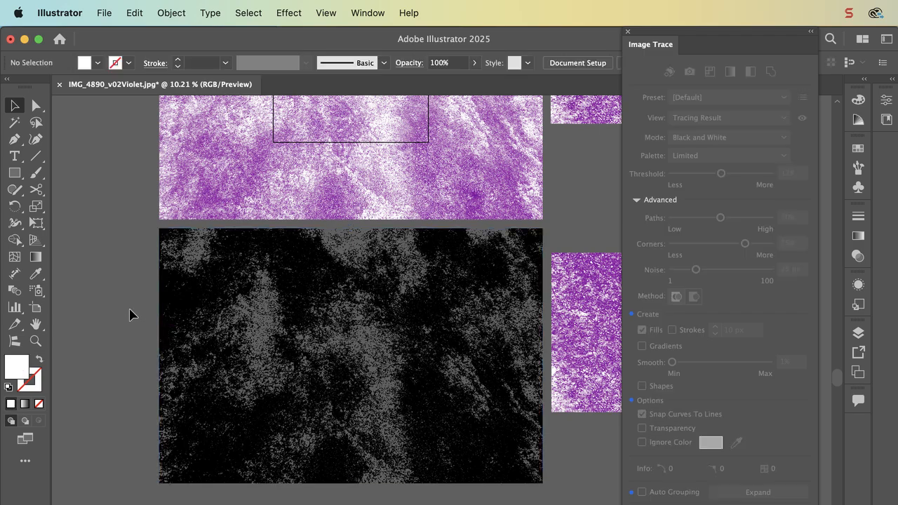
# Step: Draw a new artboard about 3082 pt wide around the black-and-white trace, leaving a narrow margin on every side
pyautogui.click(301, 322)
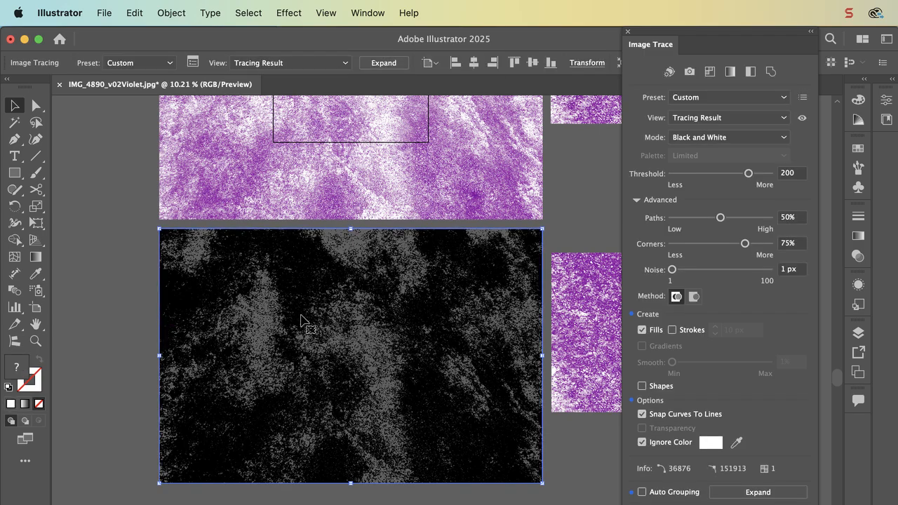
pyautogui.scroll(5, 301, 321)
pyautogui.scroll(-5, 301, 321)
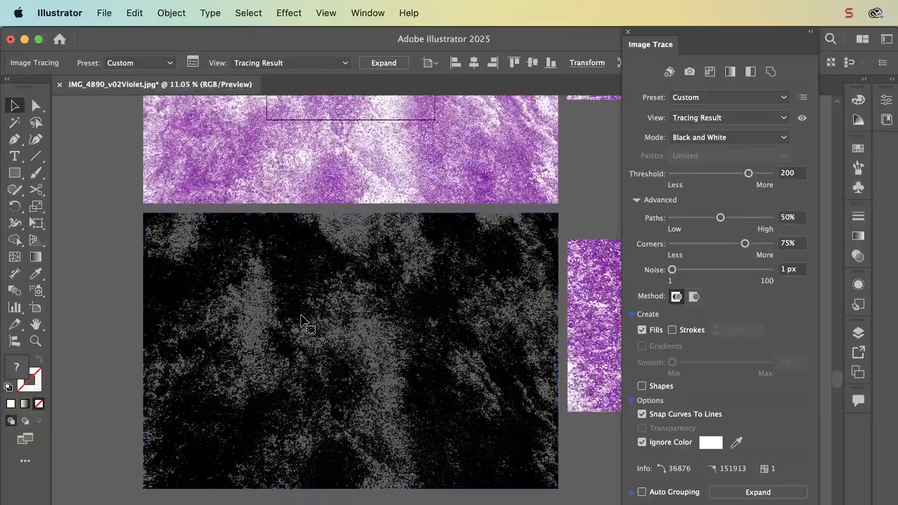
pyautogui.scroll(-2, 301, 321)
pyautogui.hscroll(2, 301, 322)
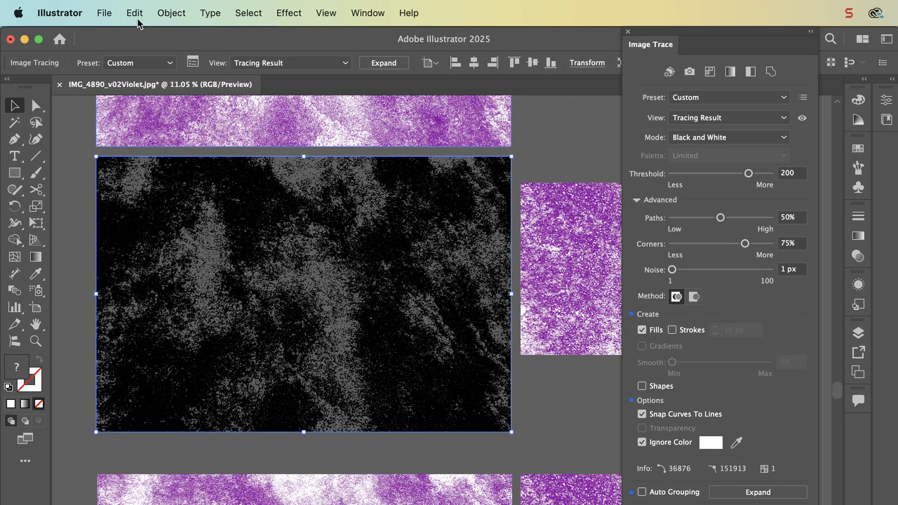
pyautogui.click(36, 308)
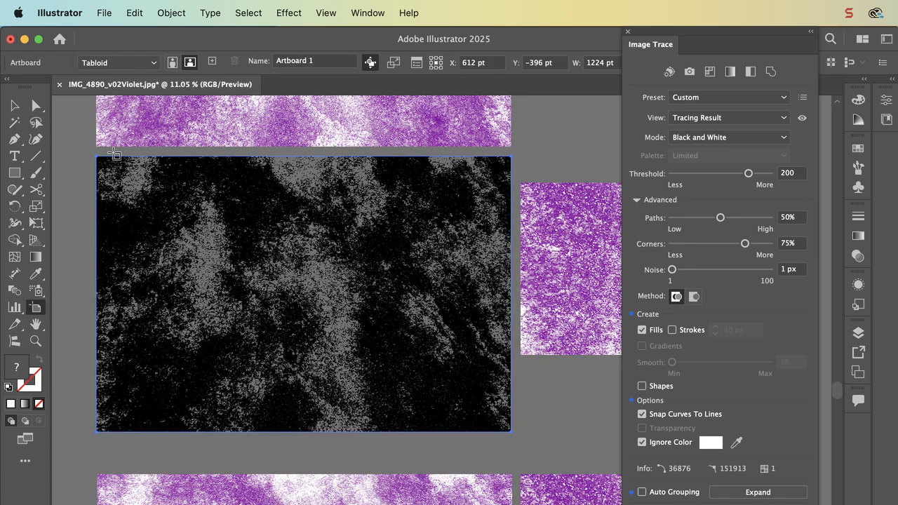
pyautogui.moveTo(93, 152)
pyautogui.mouseDown()
pyautogui.moveTo(246, 250)
pyautogui.moveTo(482, 369)
pyautogui.moveTo(515, 436)
pyautogui.mouseUp()
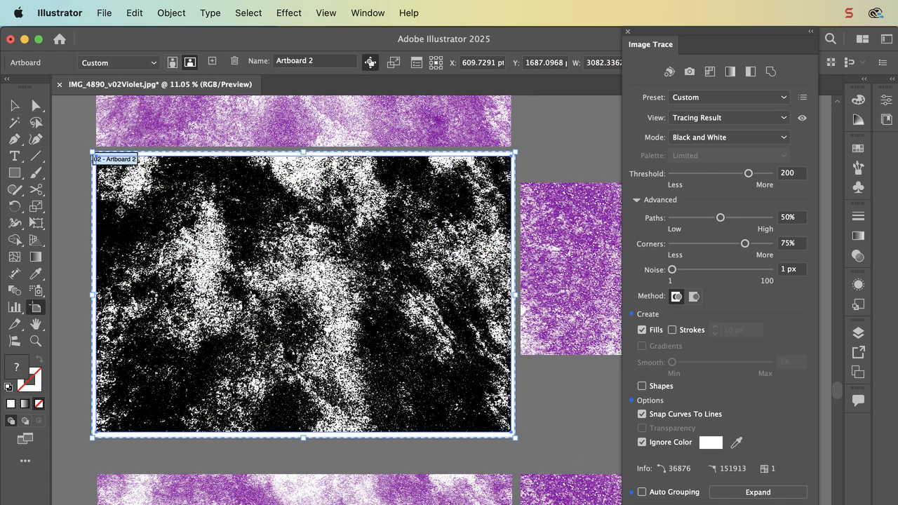
pyautogui.click(14, 105)
pyautogui.click(67, 133)
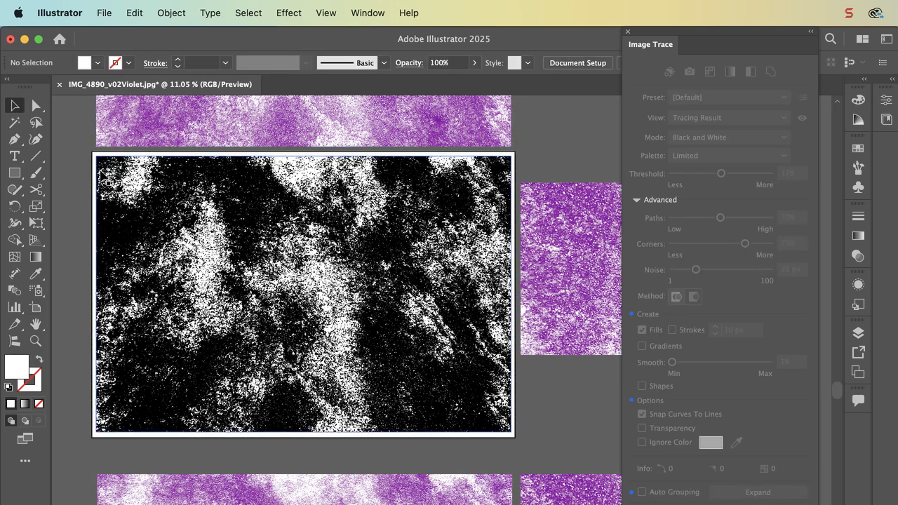
# Step: Delete Artboard 1, the small artboard lying on the upper large violet image
pyautogui.press('super+minus')
pyautogui.press('super+minus')
pyautogui.click(390, 180)
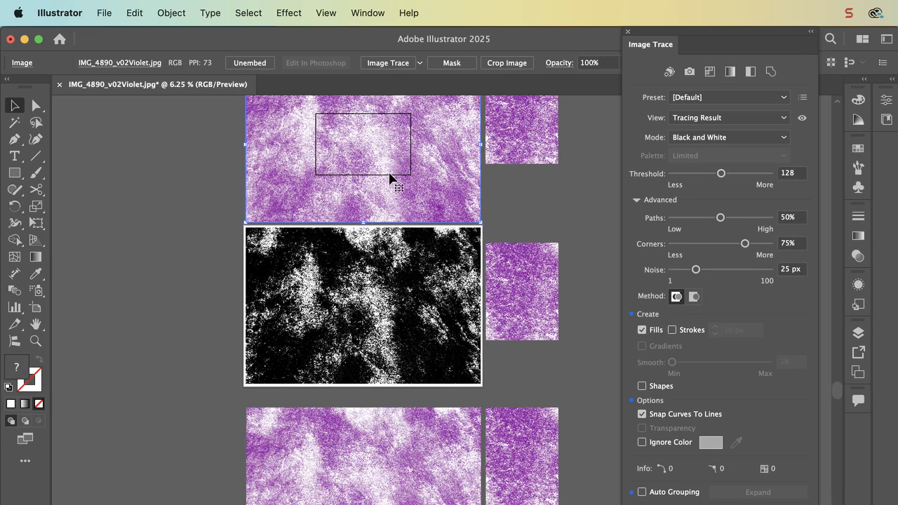
pyautogui.click(37, 308)
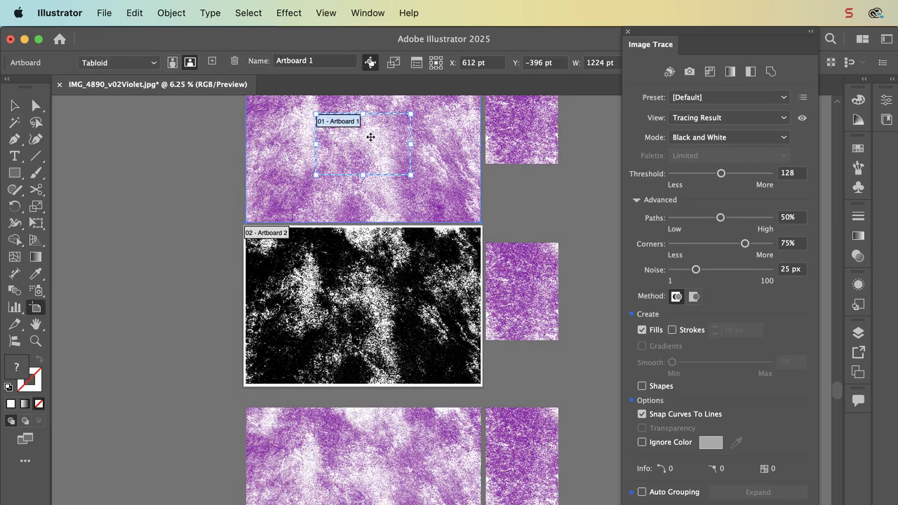
pyautogui.press('Delete')
pyautogui.click(14, 105)
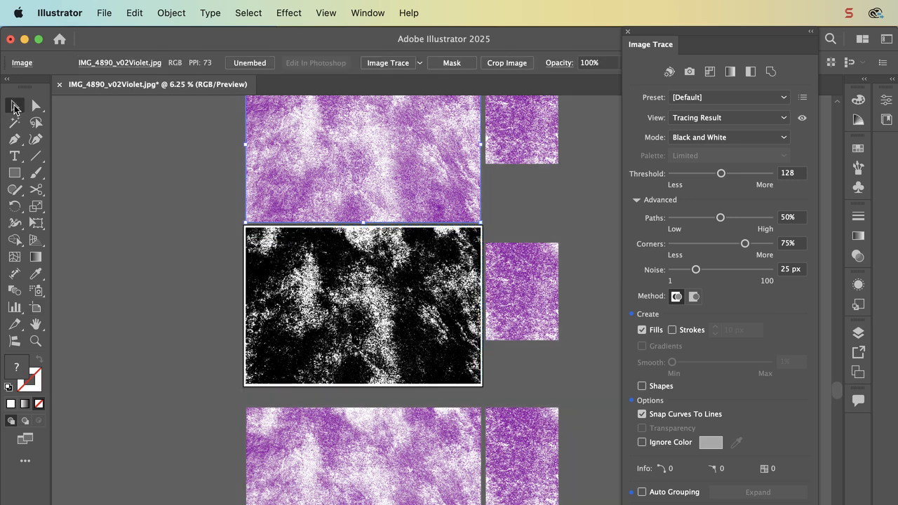
# Step: Save the document as IMG_4890_v02Violet.ai in the textures folder inside Demos, using the Illustrator 2020 version
pyautogui.click(104, 12)
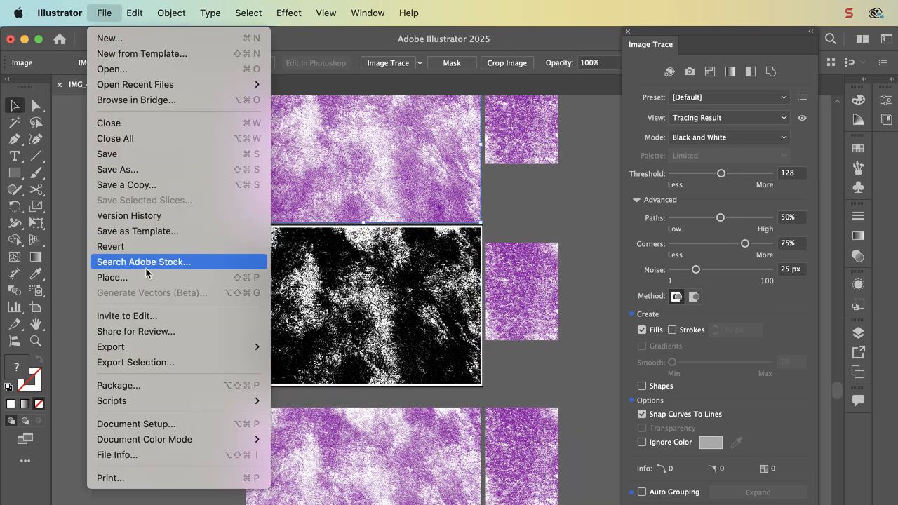
pyautogui.click(163, 171)
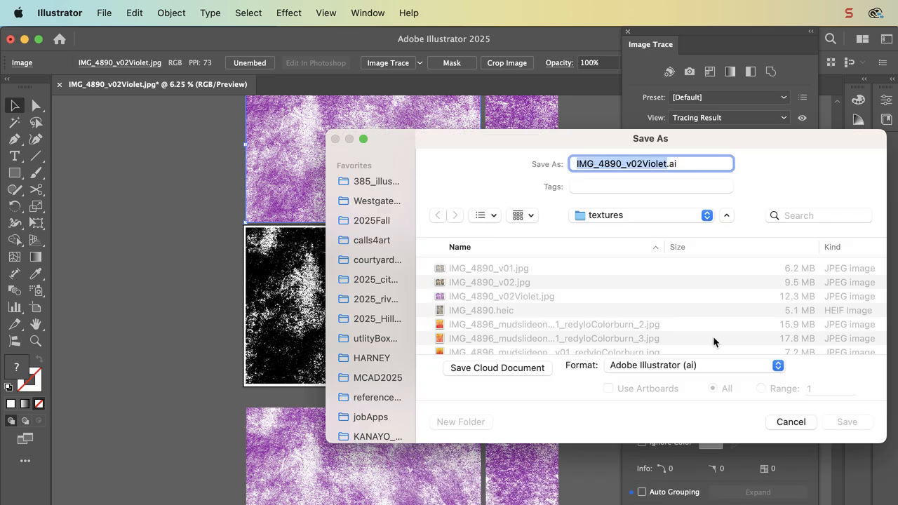
pyautogui.click(377, 181)
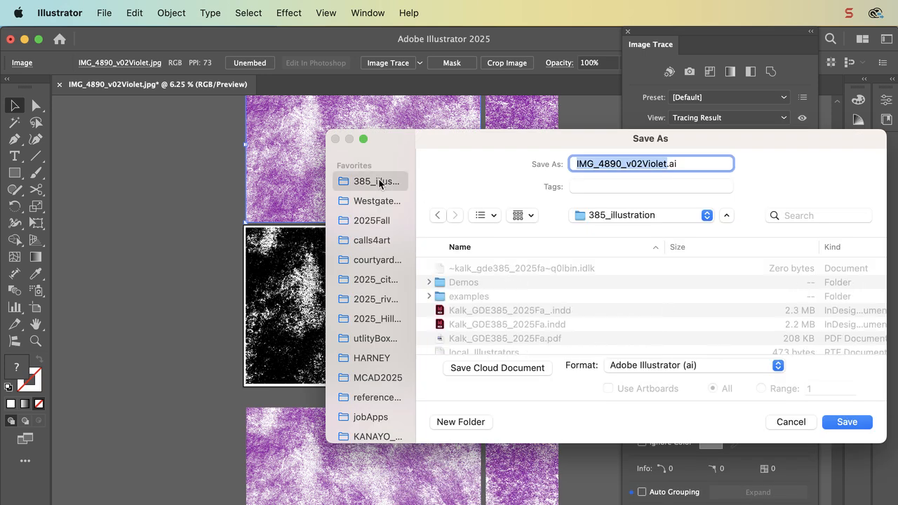
pyautogui.doubleClick(469, 283)
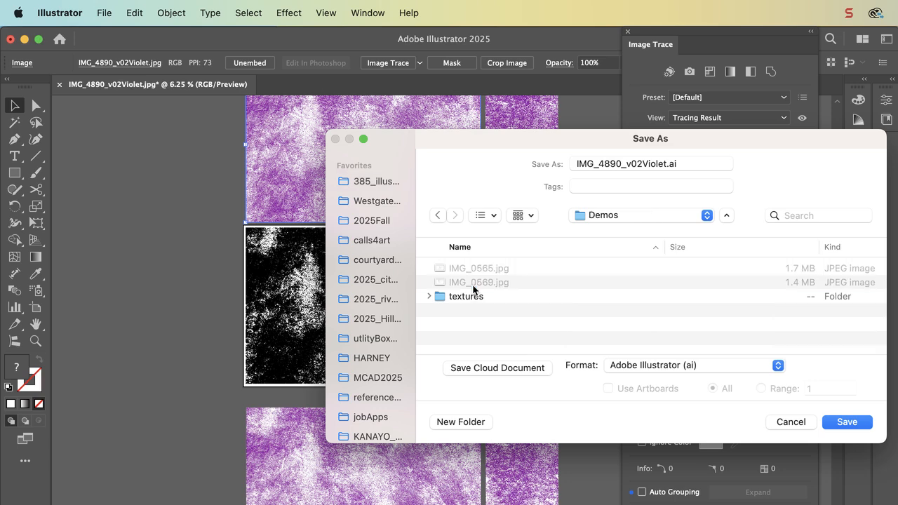
pyautogui.click(494, 296)
pyautogui.doubleClick(494, 296)
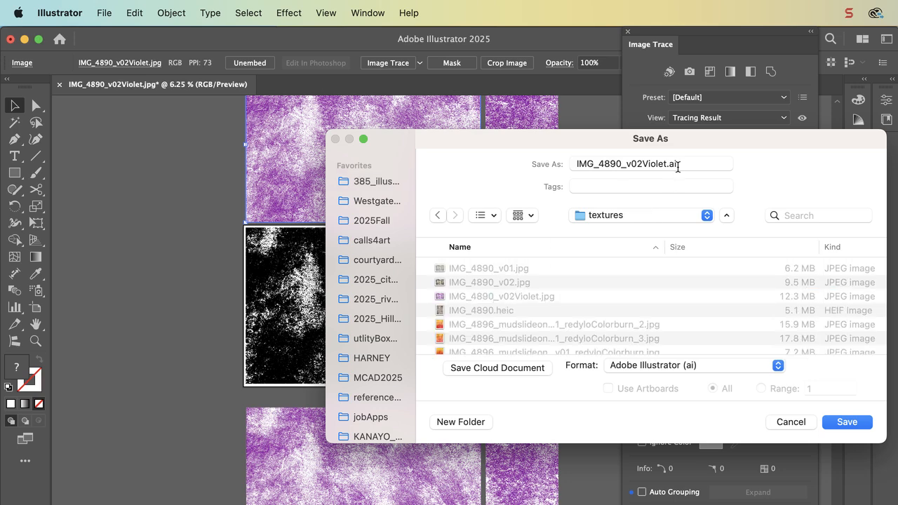
pyautogui.moveTo(678, 137); pyautogui.dragTo(779, 56)
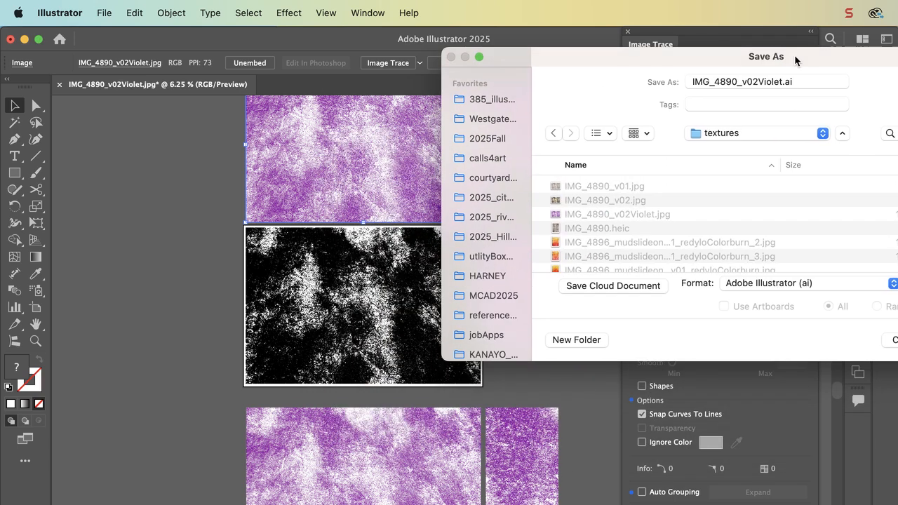
pyautogui.press('Return')
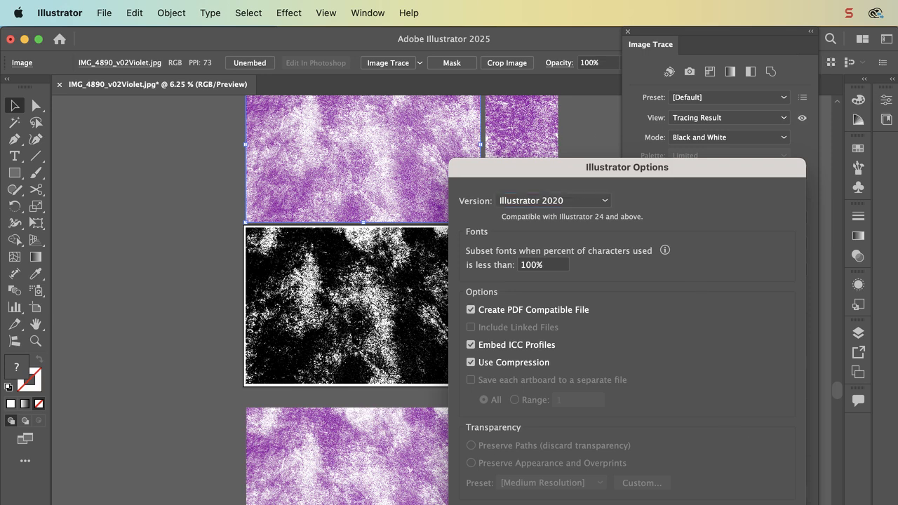
pyautogui.press('Return')
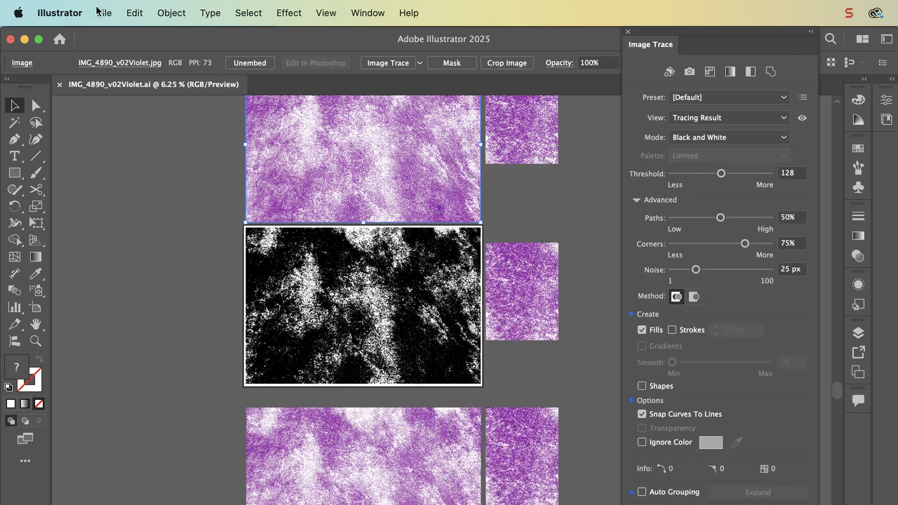
pyautogui.click(104, 13)
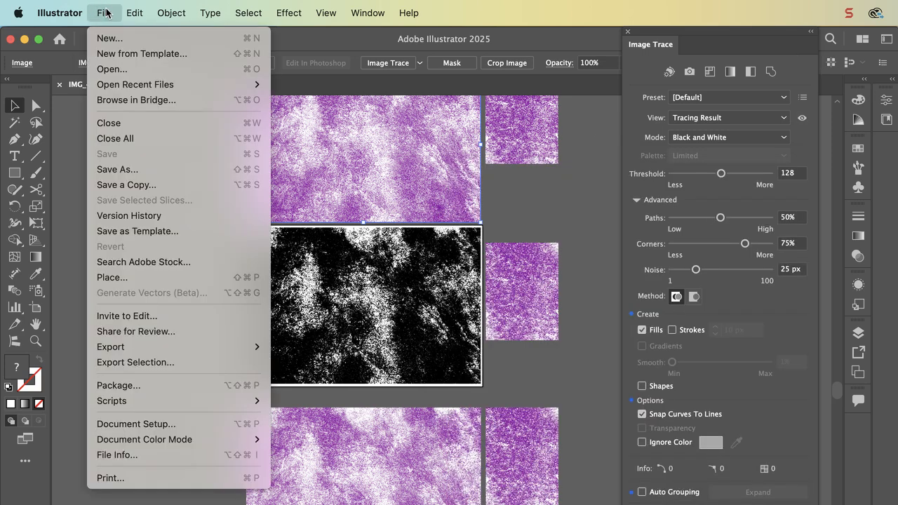
pyautogui.click(130, 184)
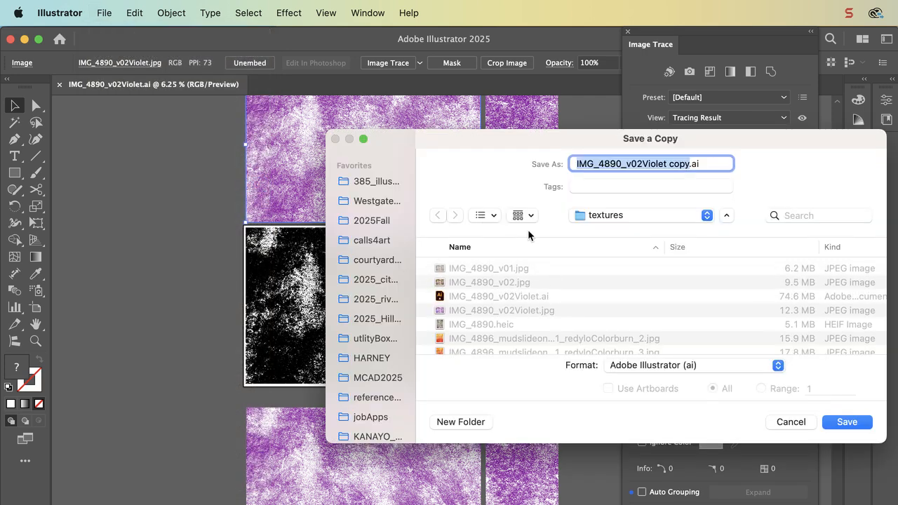
pyautogui.click(666, 365)
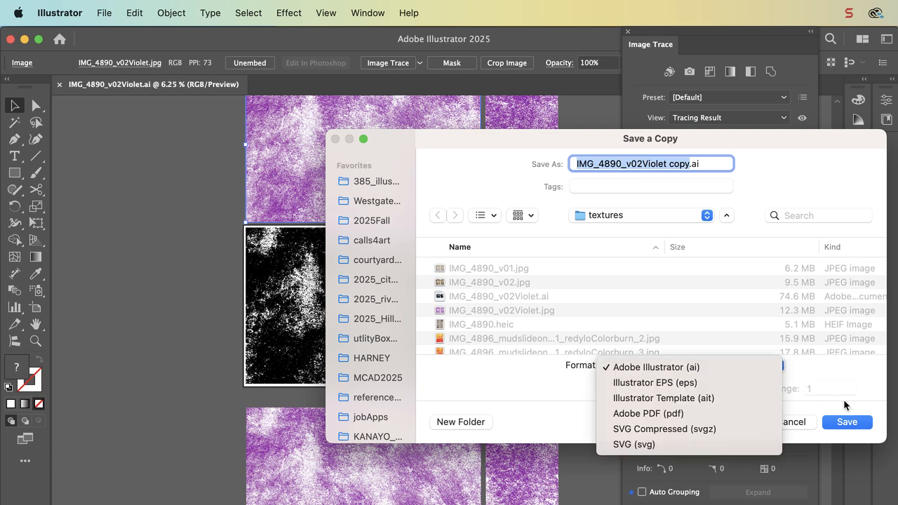
pyautogui.click(856, 391)
pyautogui.click(810, 420)
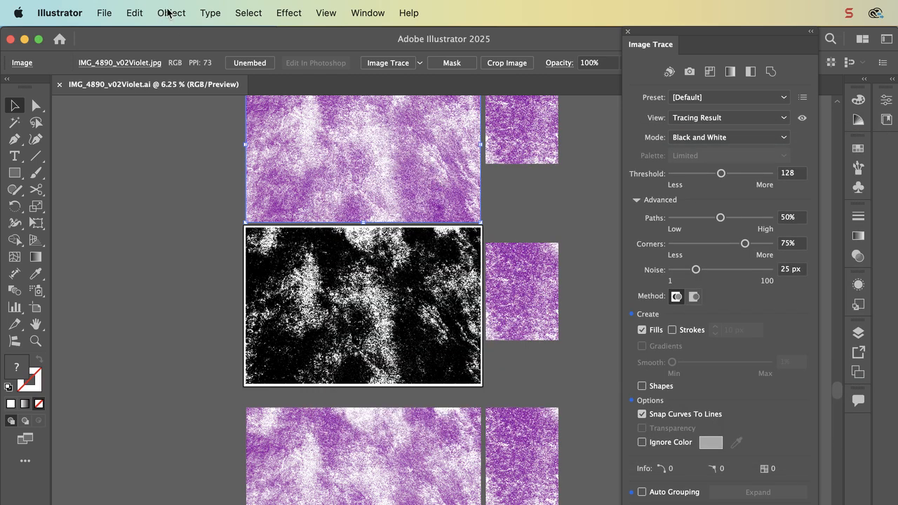
pyautogui.click(101, 8)
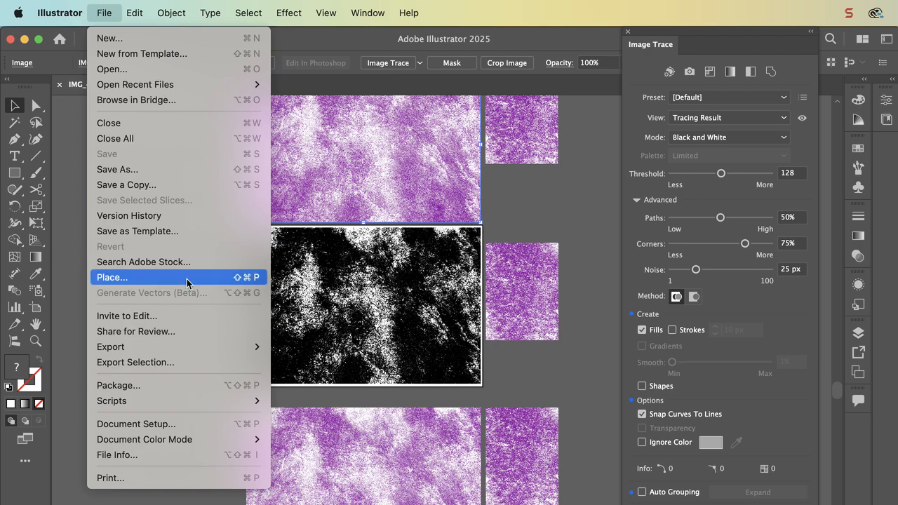
pyautogui.moveTo(192, 350)
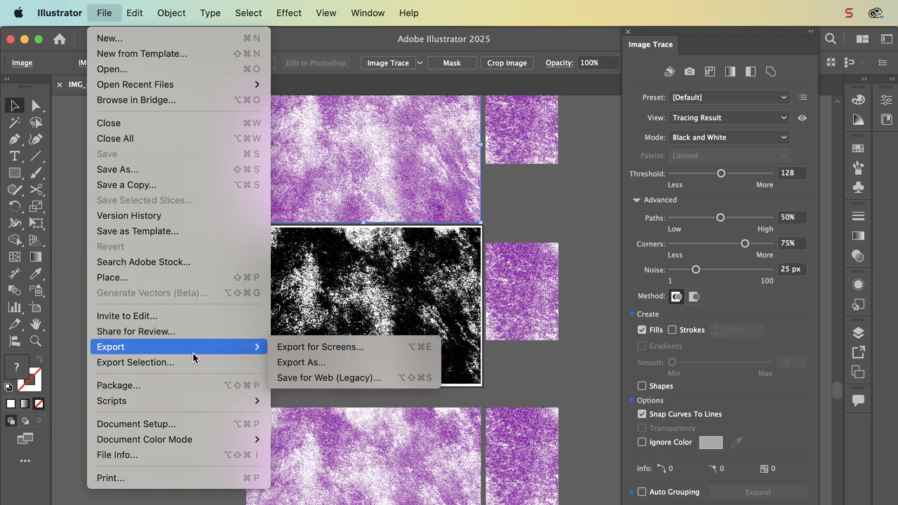
pyautogui.click(368, 350)
pyautogui.press('Escape')
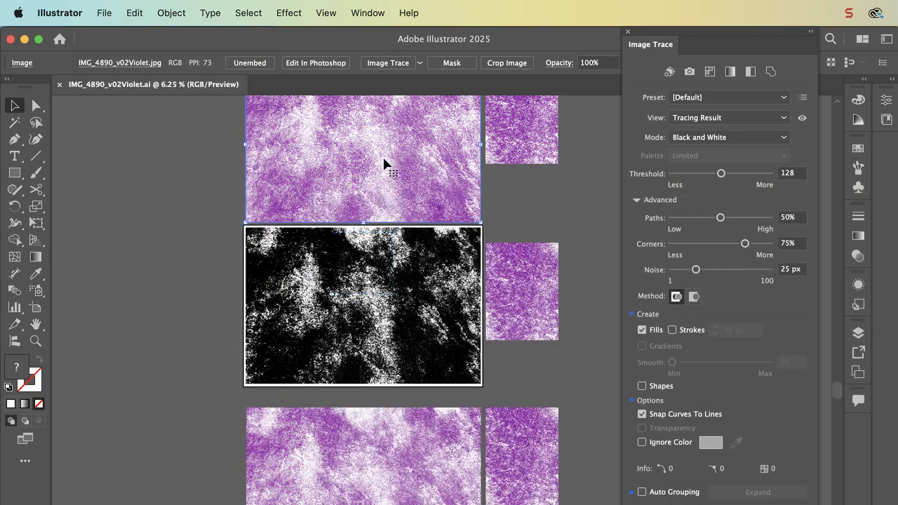
# Step: Set up a JPEG export to the textures folder that uses all artboards
pyautogui.click(104, 13)
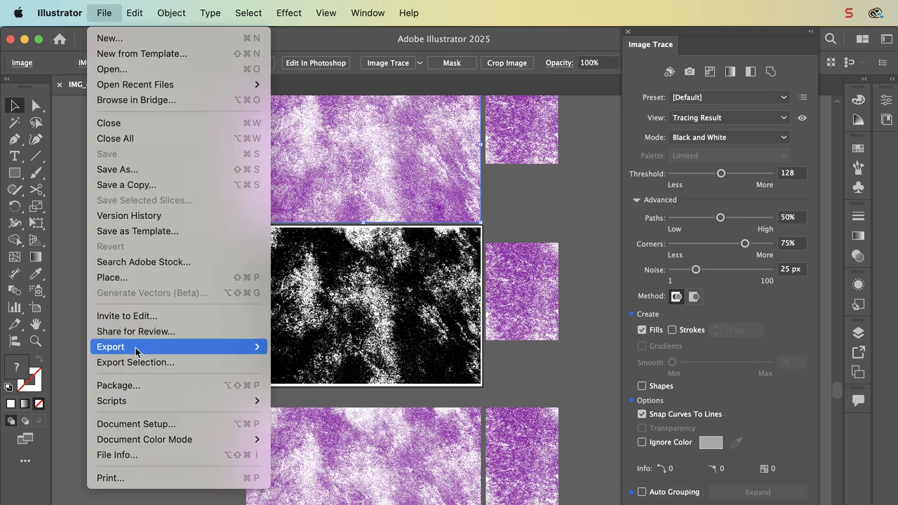
pyautogui.moveTo(140, 347)
pyautogui.click(332, 363)
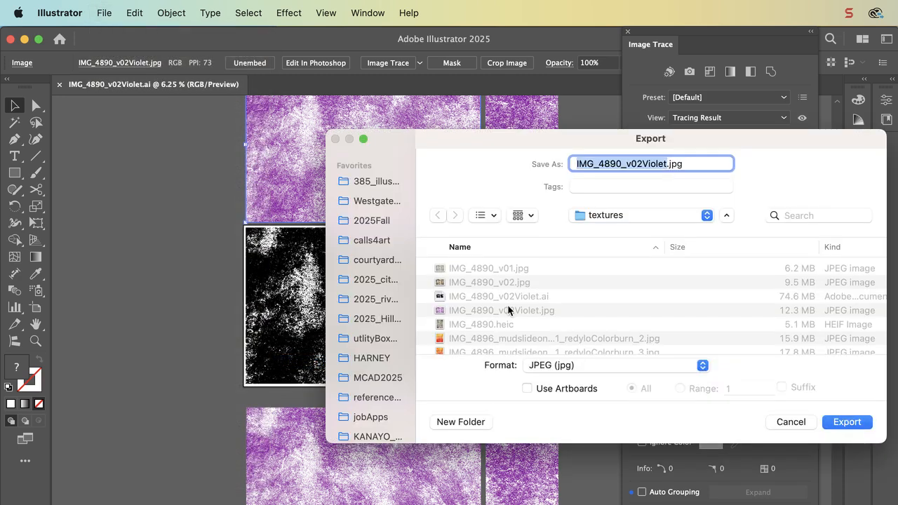
pyautogui.click(528, 388)
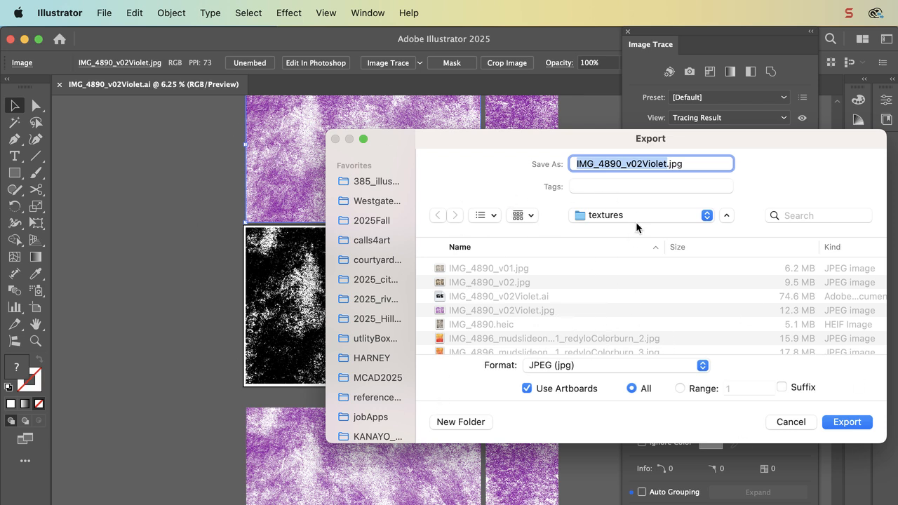
# Step: Name the exported JPEG IMG_4890_v02_tracedBW.jpg and continue to its JPEG options
pyautogui.press('Right')
pyautogui.press('BackSpace')
pyautogui.press('BackSpace')
pyautogui.press('BackSpace')
pyautogui.press('BackSpace')
pyautogui.press('BackSpace')
pyautogui.press('BackSpace')
pyautogui.press('BackSpace')
pyautogui.press('BackSpace')
pyautogui.press('BackSpace')
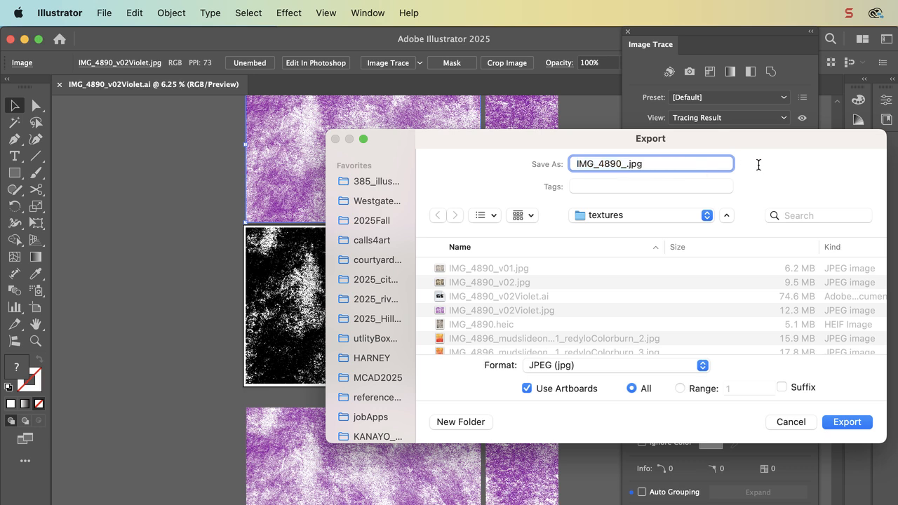
pyautogui.write('v02_traced')
pyautogui.write('BW')
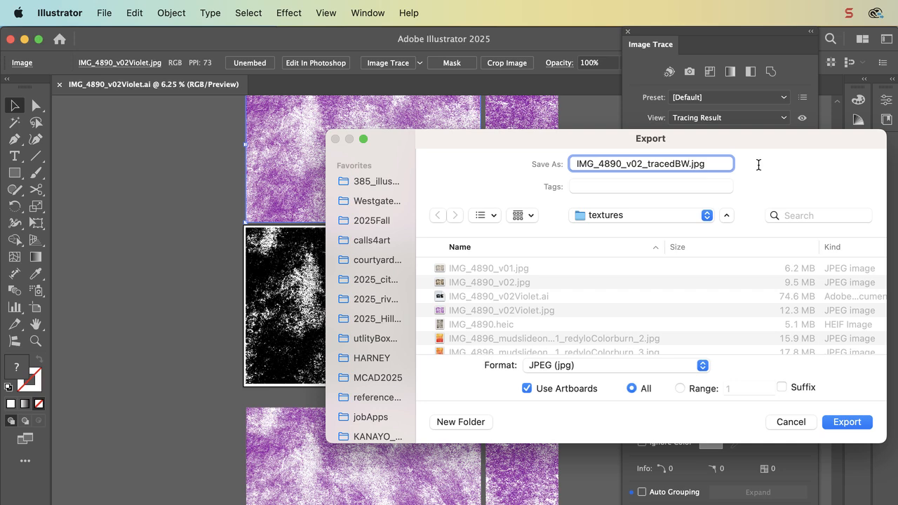
pyautogui.press('Return')
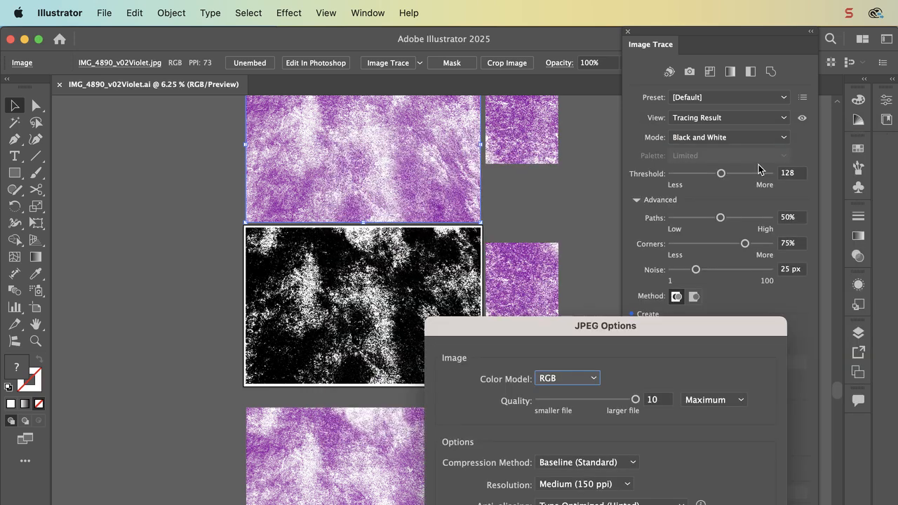
# Step: Set the JPEG export resolution to High (300 ppi)
pyautogui.moveTo(678, 325); pyautogui.dragTo(721, 141)
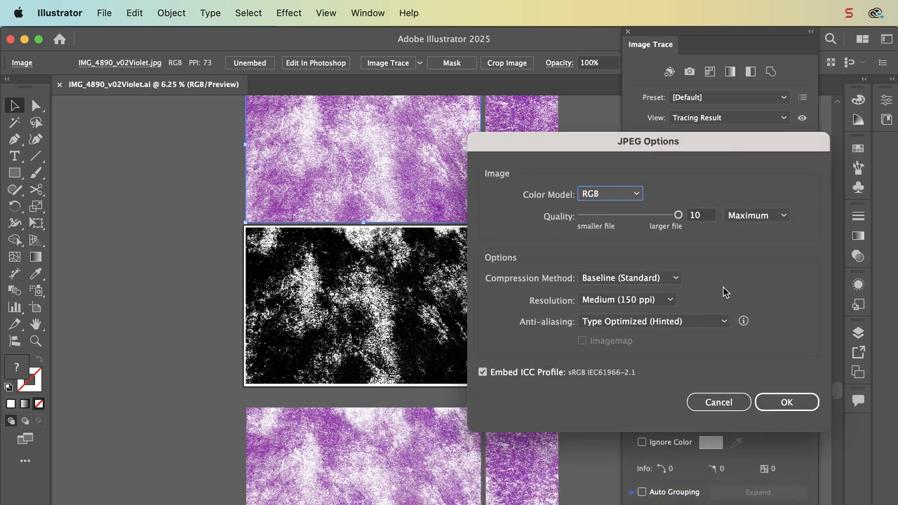
pyautogui.click(669, 299)
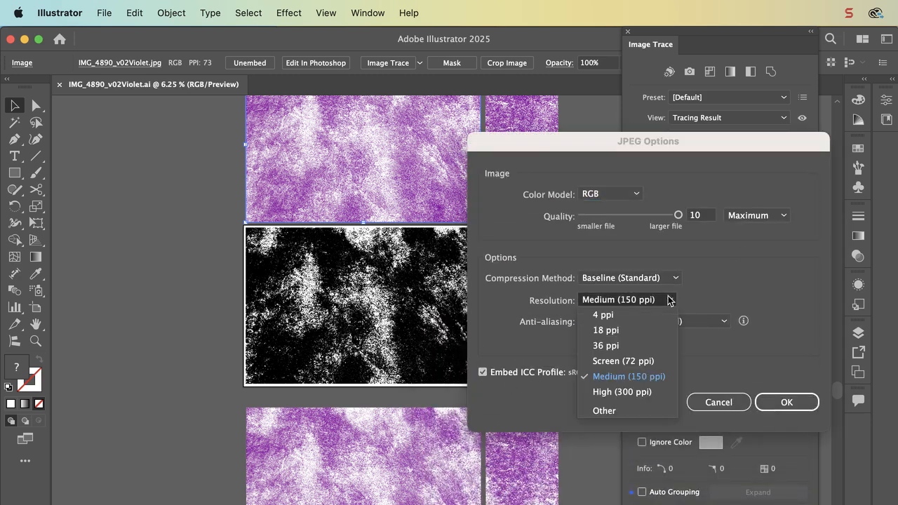
pyautogui.click(630, 393)
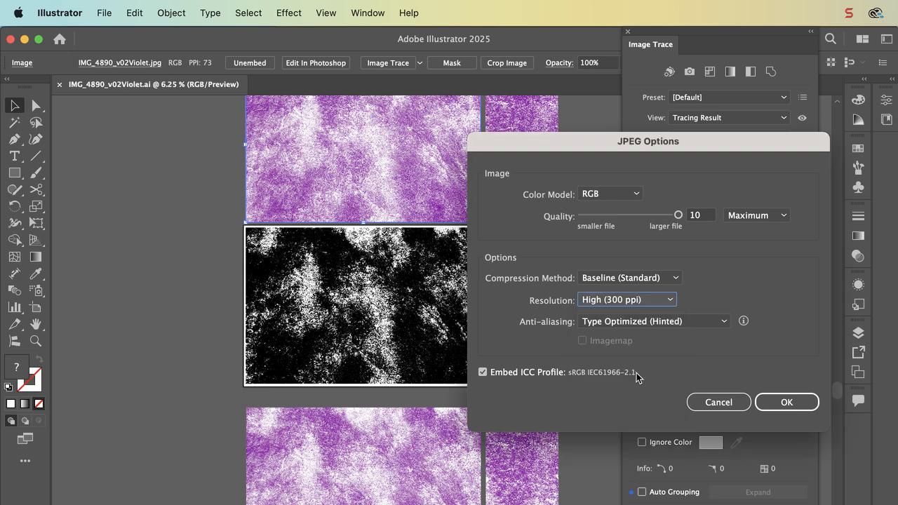
# Step: Try a custom JPEG resolution of 600 ppi, leaving the compression method at Baseline (Standard)
pyautogui.click(669, 301)
pyautogui.click(644, 410)
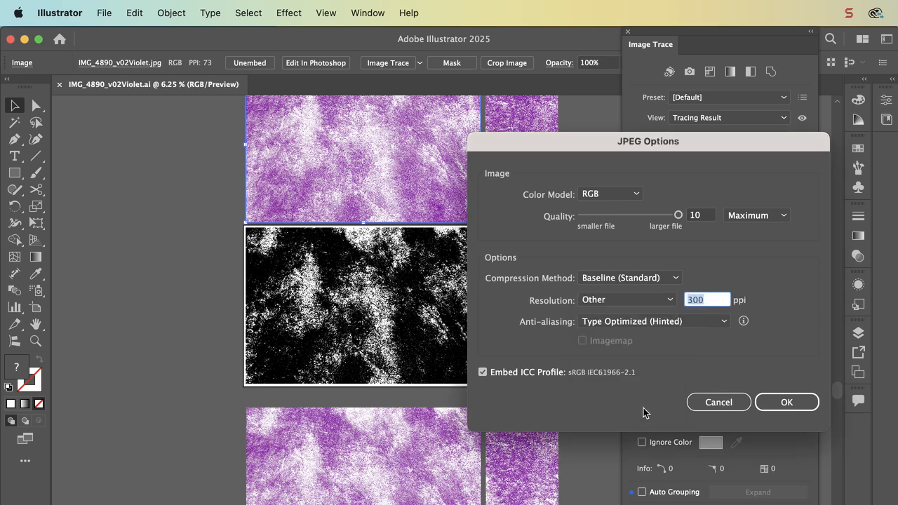
pyautogui.write('600')
pyautogui.click(675, 279)
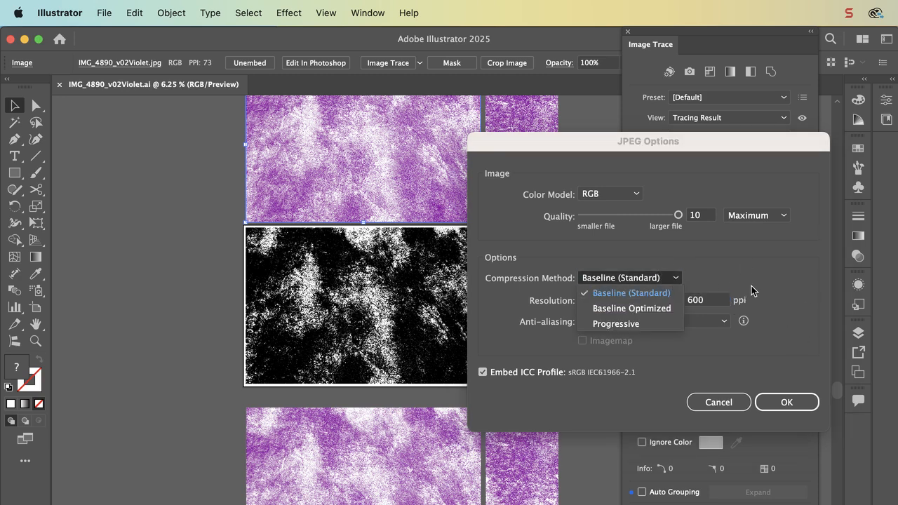
pyautogui.click(756, 286)
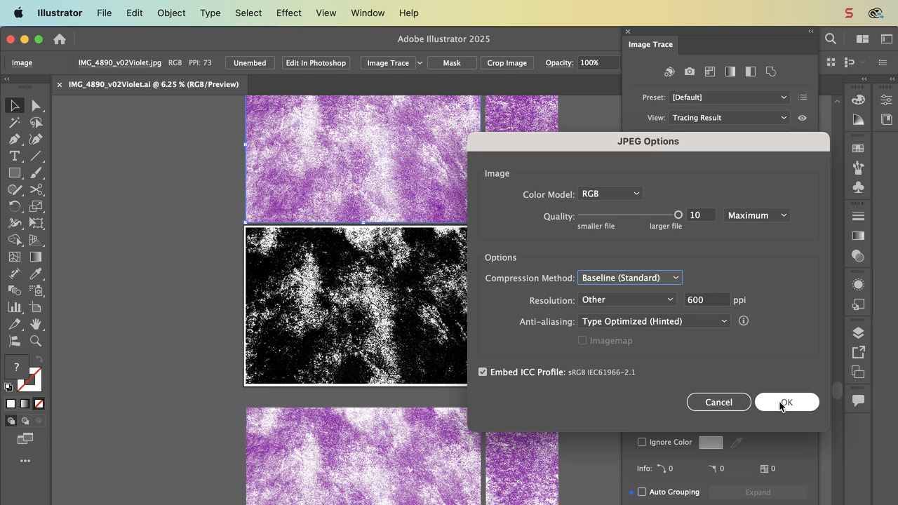
# Step: Return the JPEG resolution to High (300 ppi) and complete the export
pyautogui.click(671, 301)
pyautogui.click(750, 277)
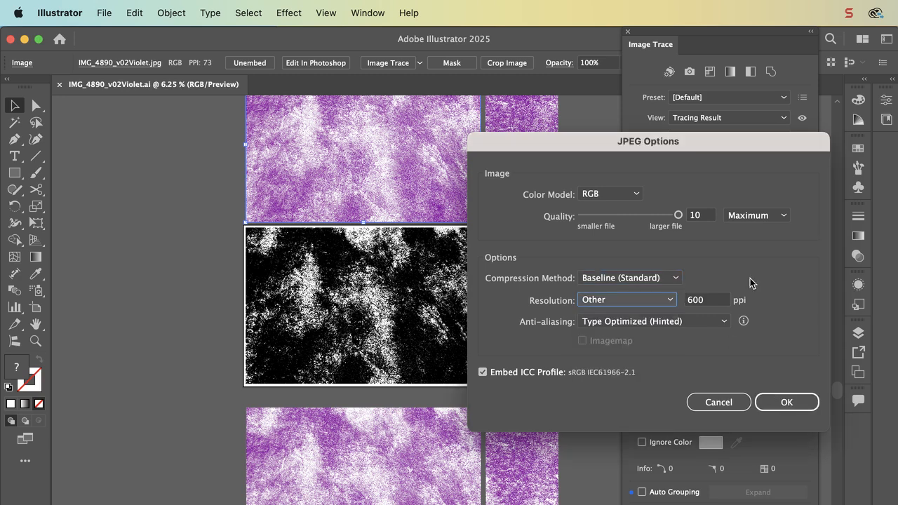
pyautogui.click(720, 300)
pyautogui.click(672, 300)
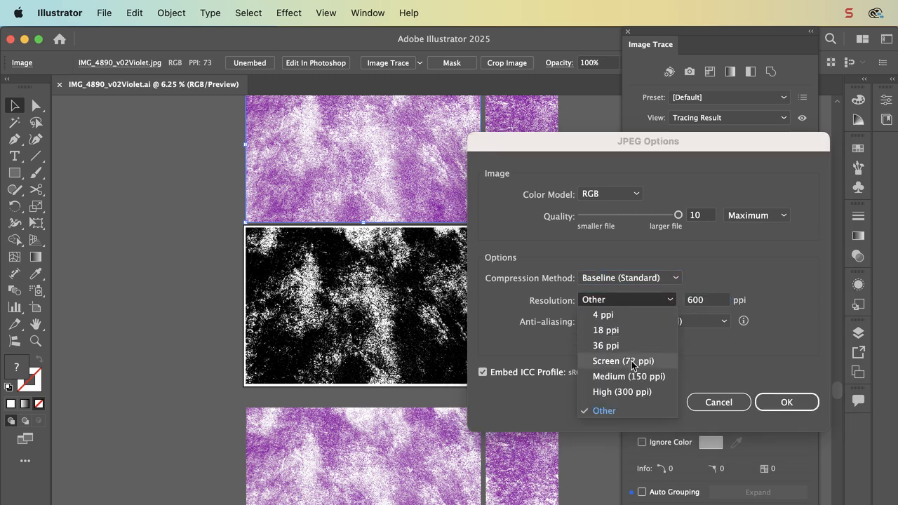
pyautogui.click(623, 399)
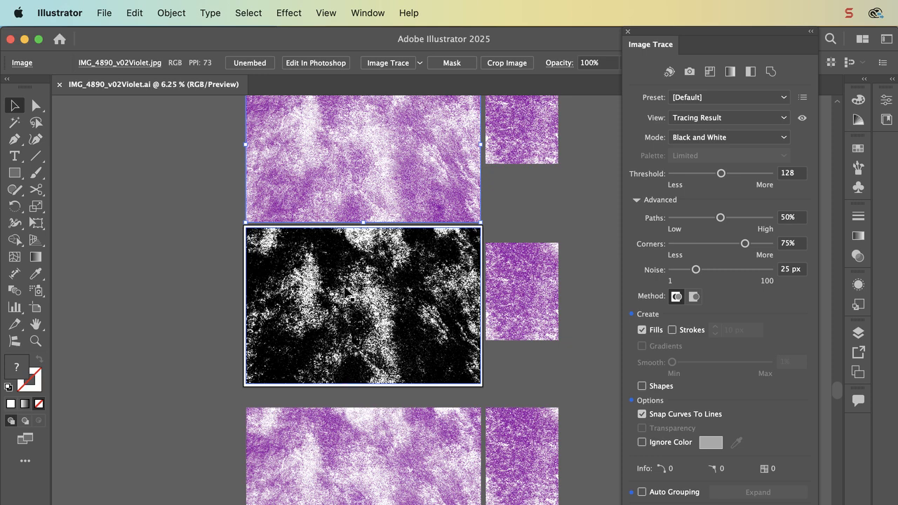
# Step: Deselect the artwork and set up a PNG export as IMG_4890_v02Violet.png in the textures folder, using all artboards
pyautogui.click(222, 235)
pyautogui.click(134, 12)
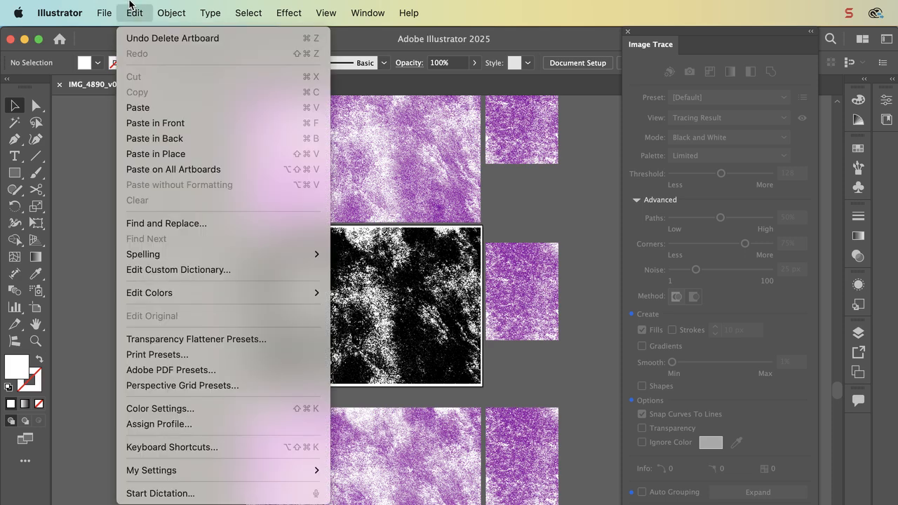
pyautogui.moveTo(104, 9)
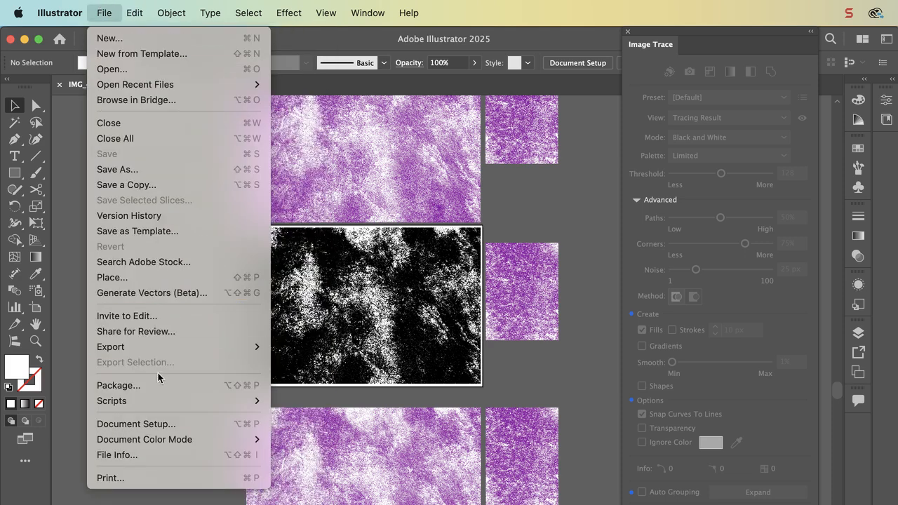
pyautogui.moveTo(158, 349)
pyautogui.click(327, 363)
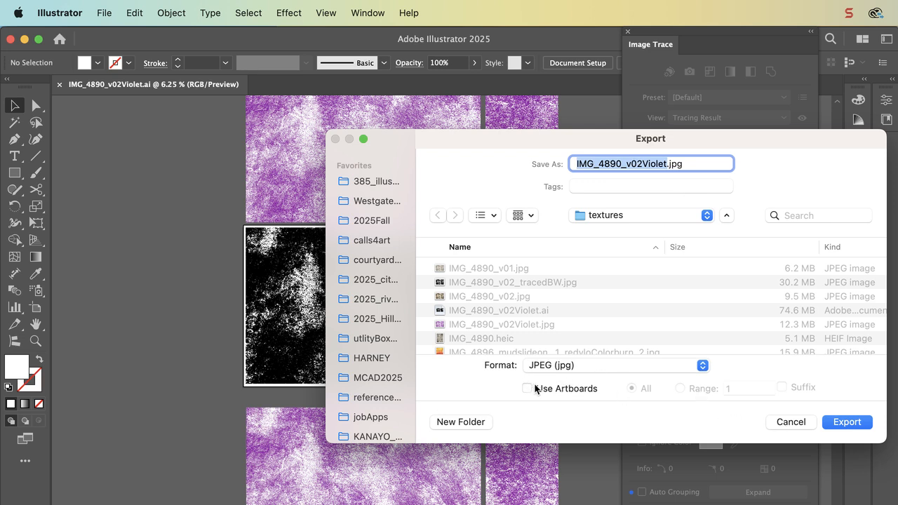
pyautogui.click(528, 388)
pyautogui.click(565, 368)
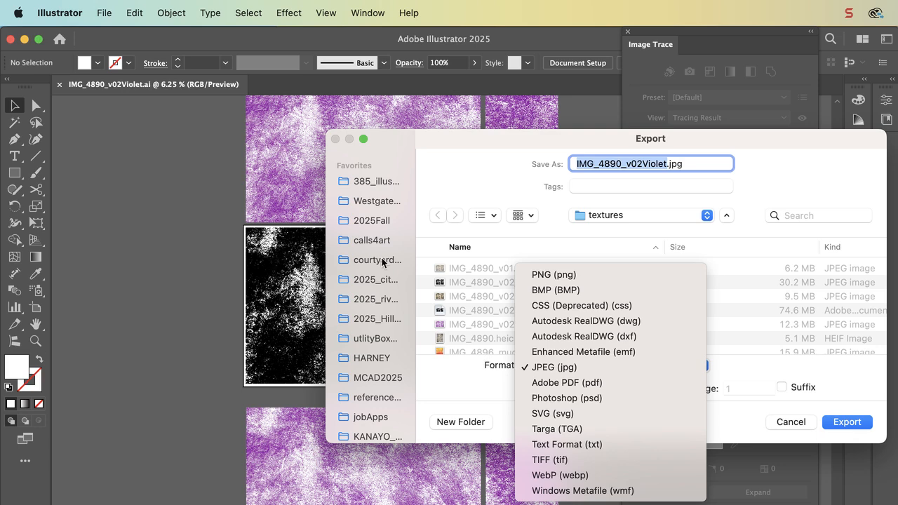
pyautogui.click(540, 274)
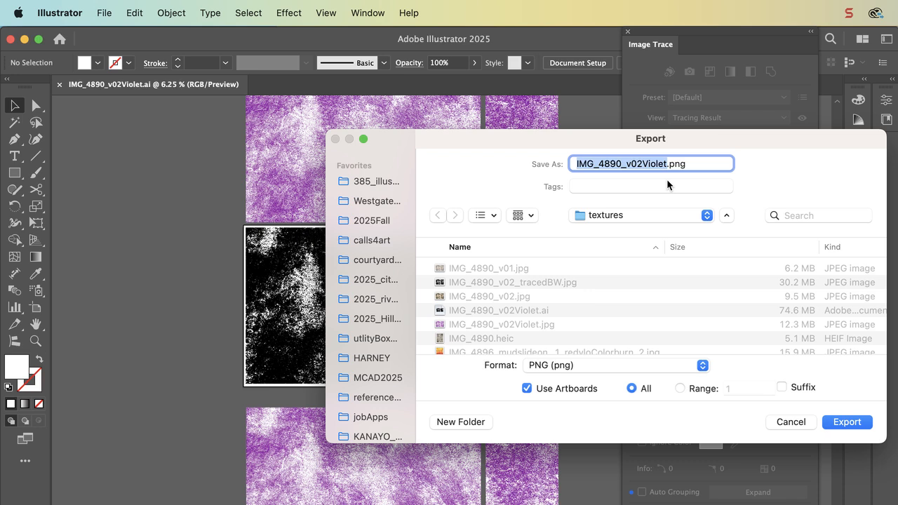
pyautogui.click(859, 425)
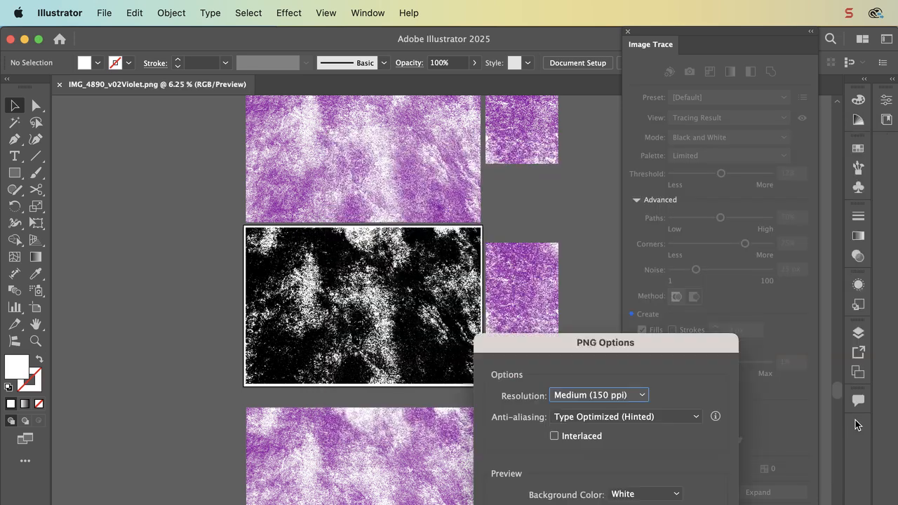
# Step: Export the PNG at High (300 ppi) resolution with a transparent background
pyautogui.moveTo(703, 150); pyautogui.dragTo(718, 83)
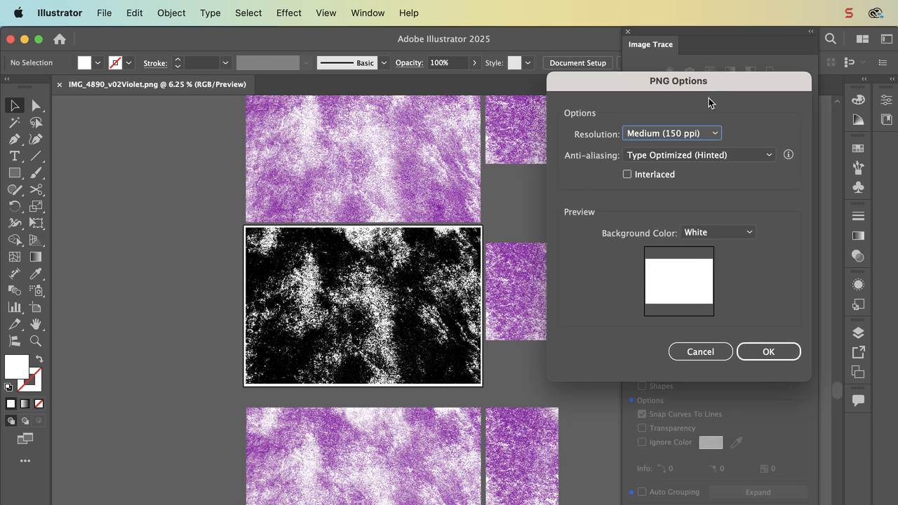
pyautogui.click(714, 134)
pyautogui.click(700, 228)
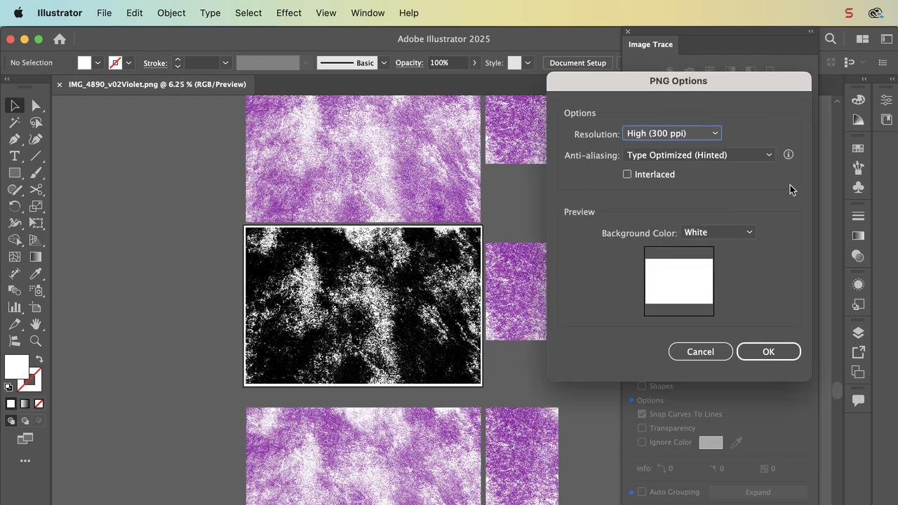
pyautogui.click(740, 232)
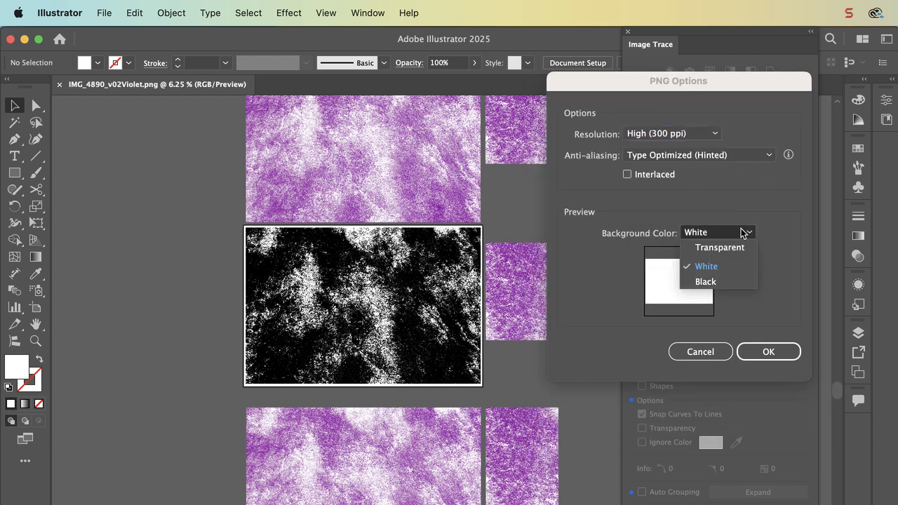
pyautogui.click(738, 249)
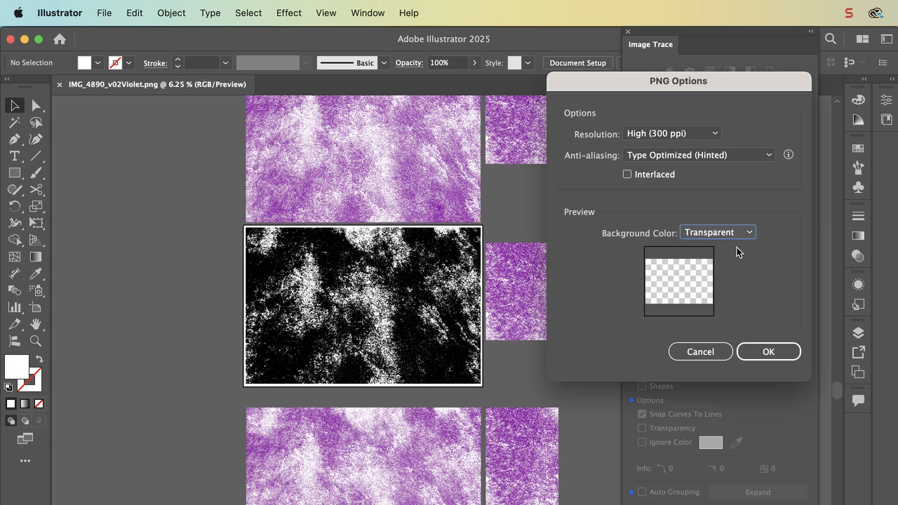
pyautogui.click(752, 352)
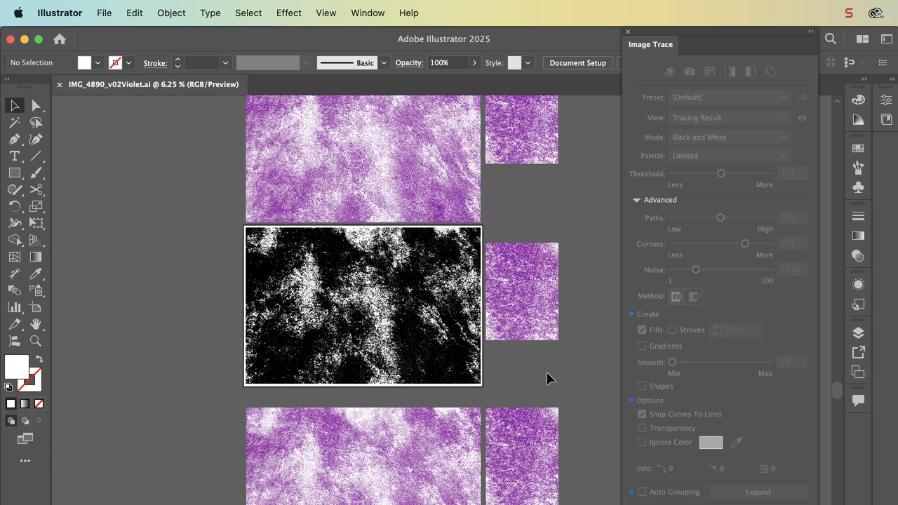
# Step: Open IMG_4896_mudslideonconcrete_v01_redyloColorburn_2.jpg from the textures folder
pyautogui.scroll(-5, 519, 395)
pyautogui.hscroll(2, 520, 395)
pyautogui.scroll(3, 512, 401)
pyautogui.hscroll(-1, 512, 400)
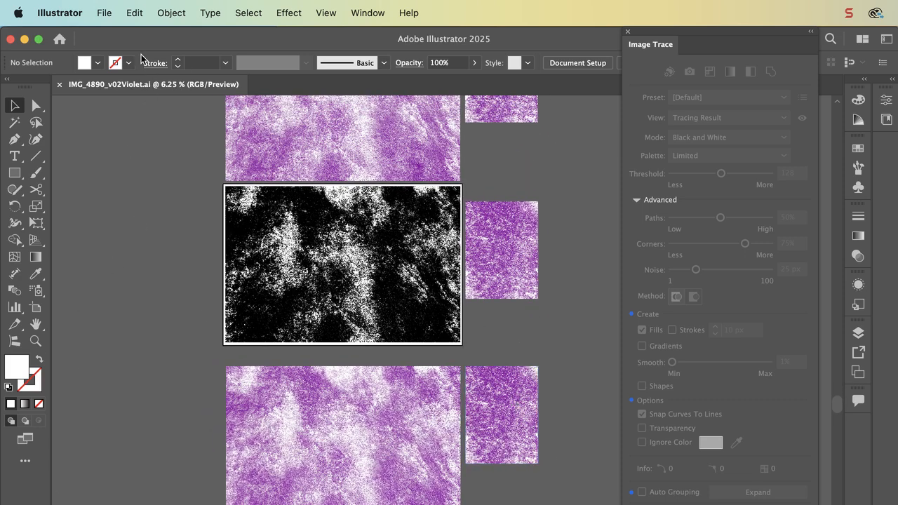
pyautogui.click(104, 13)
pyautogui.moveTo(124, 88)
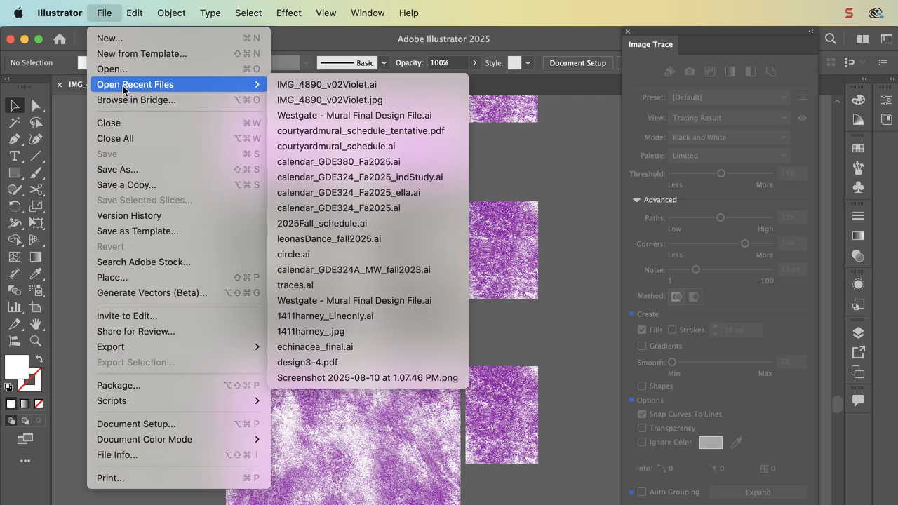
pyautogui.click(112, 68)
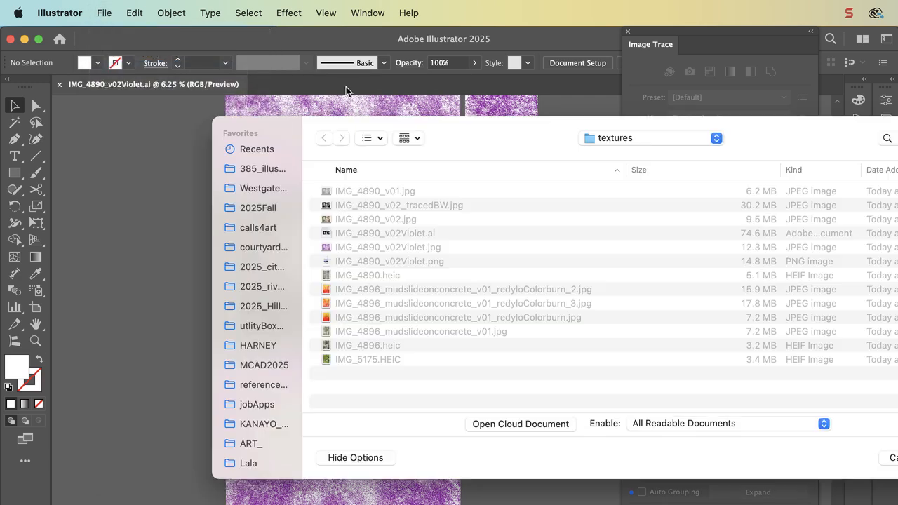
pyautogui.doubleClick(373, 291)
# Step: Duplicate the red and yellow texture image and place the copy to the right of the original, leaving a narrow gap
pyautogui.scroll(-5, 527, 274)
pyautogui.hscroll(3, 526, 274)
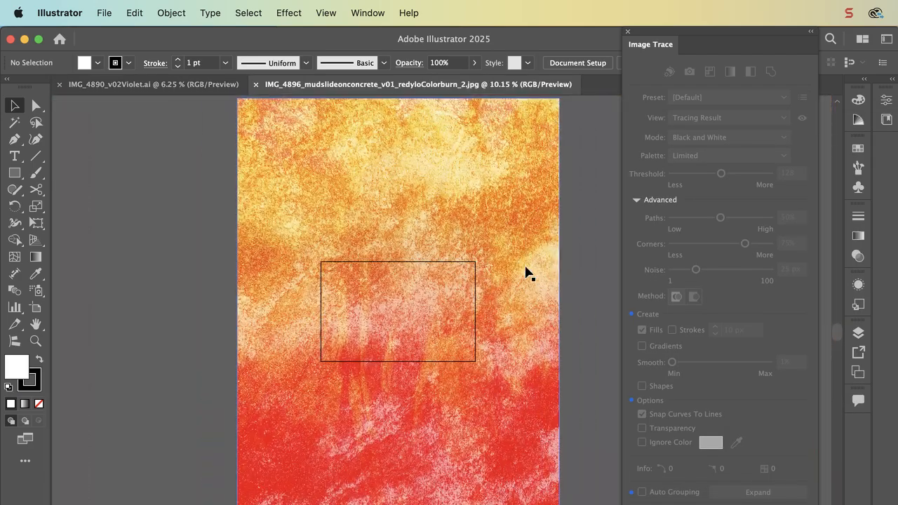
pyautogui.moveTo(527, 266); pyautogui.dragTo(483, 228)
pyautogui.press('super+c')
pyautogui.press('super+v')
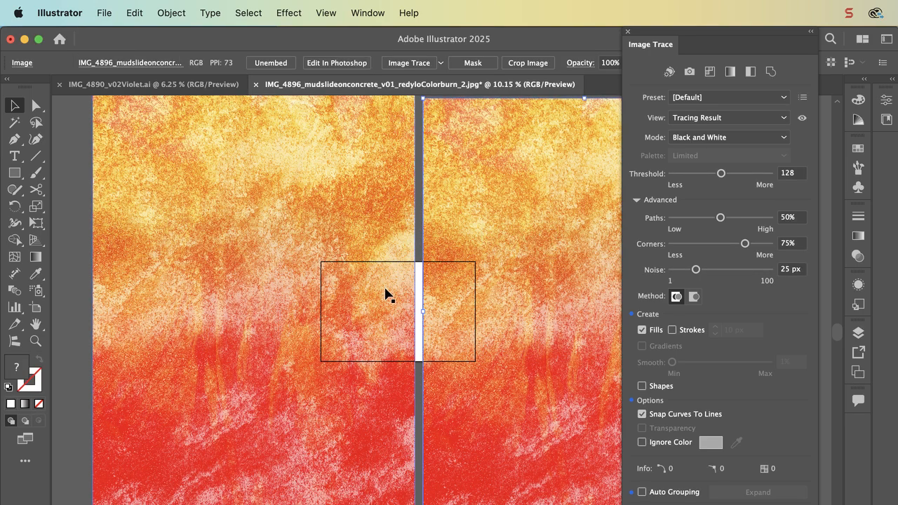
pyautogui.scroll(2, 386, 289)
pyautogui.hscroll(1, 385, 289)
pyautogui.moveTo(420, 230); pyautogui.dragTo(419, 218)
pyautogui.hscroll(5, 419, 217)
pyautogui.scroll(-1, 419, 218)
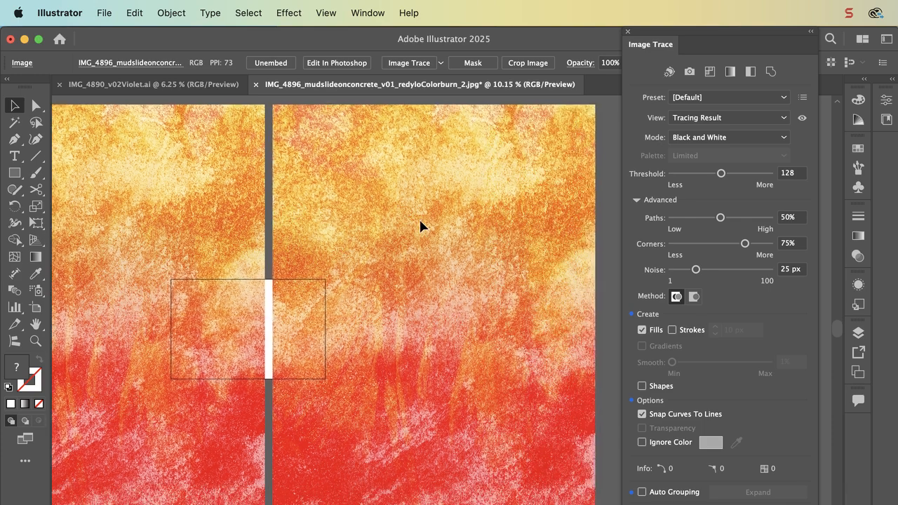
# Step: Image Trace the duplicate in Color mode with a Limited palette of 6 colors, accepting the slow tracing of a large image
pyautogui.click(766, 145)
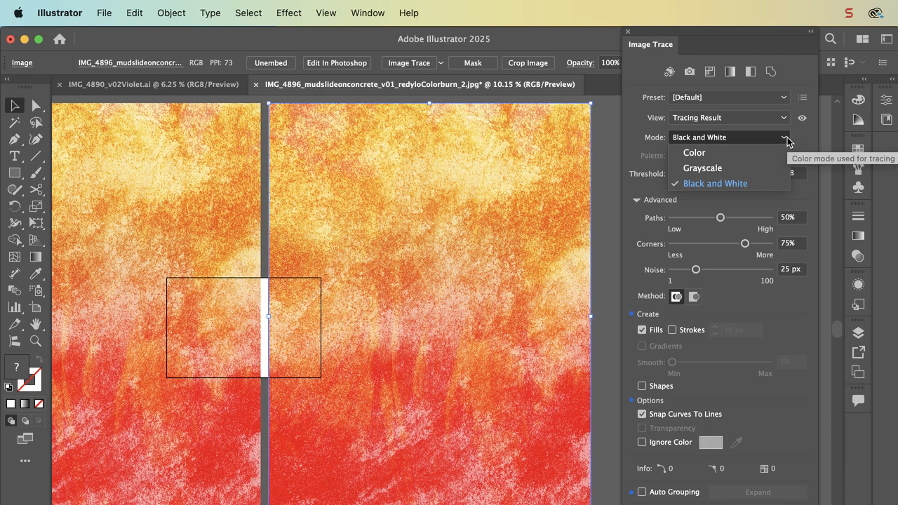
pyautogui.click(767, 155)
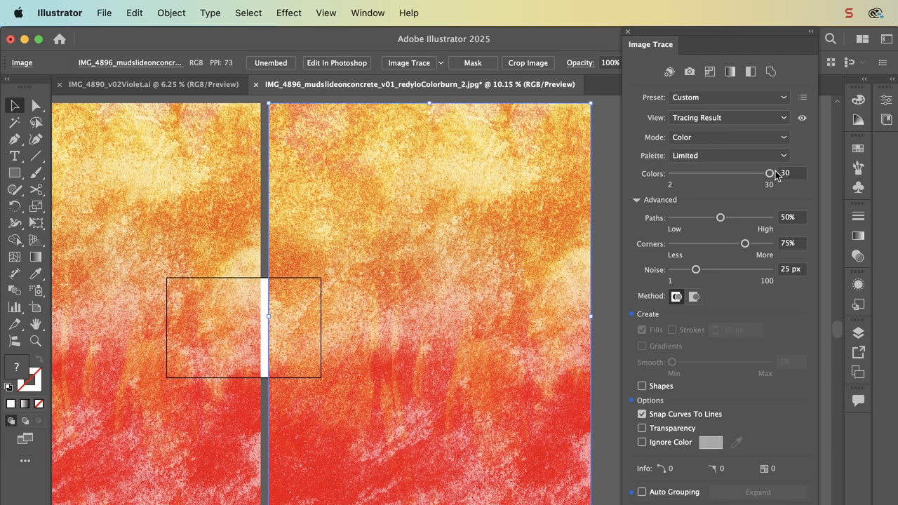
pyautogui.click(688, 176)
pyautogui.moveTo(687, 175); pyautogui.dragTo(685, 175)
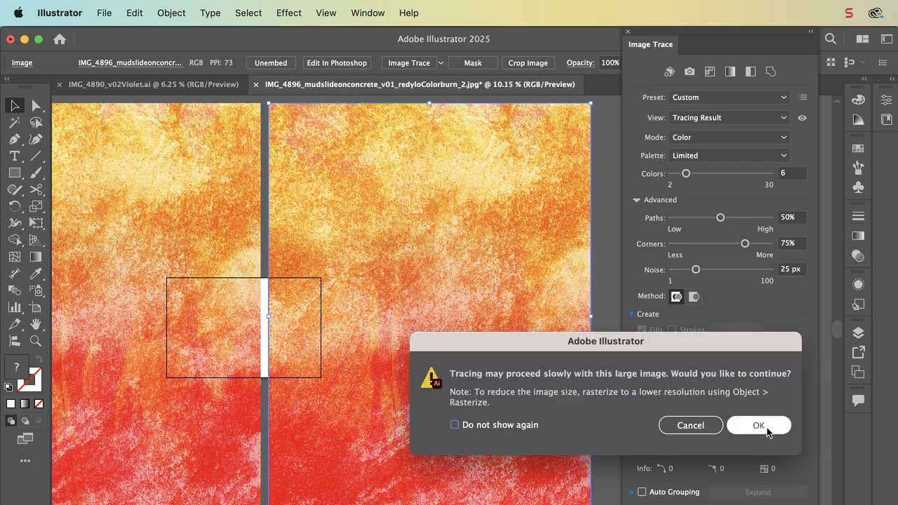
pyautogui.click(767, 426)
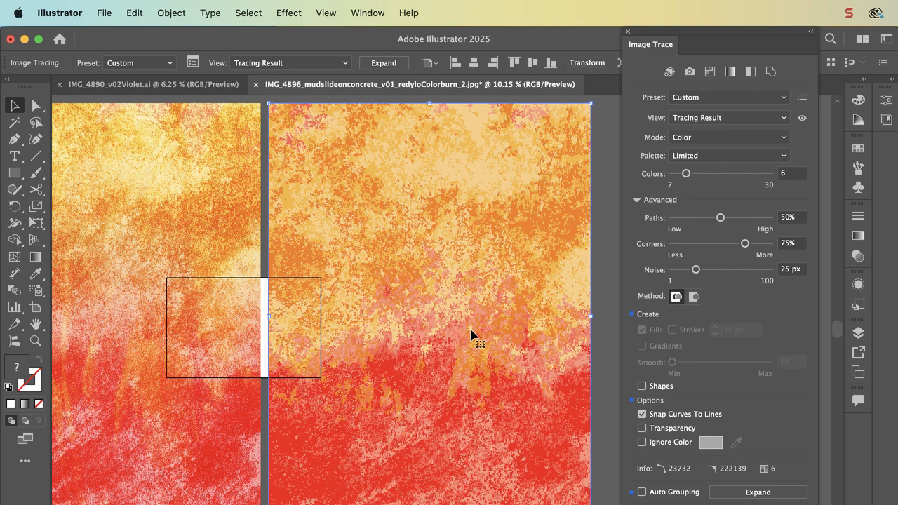
# Step: Move the traced copy flush against the right edge of the original image and deselect it
pyautogui.scroll(-3, 470, 329)
pyautogui.moveTo(466, 328); pyautogui.dragTo(559, 312)
pyautogui.click(567, 335)
# Step: Resize Artboard 1 to about 5291 pt wide so it encloses both images with a small margin on every side
pyautogui.click(36, 307)
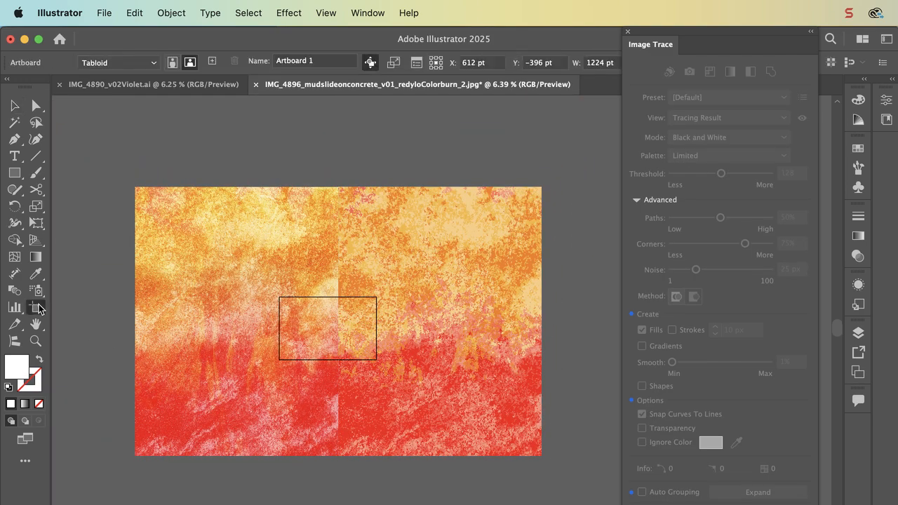
pyautogui.moveTo(329, 298); pyautogui.dragTo(329, 184)
pyautogui.moveTo(279, 272); pyautogui.dragTo(128, 270)
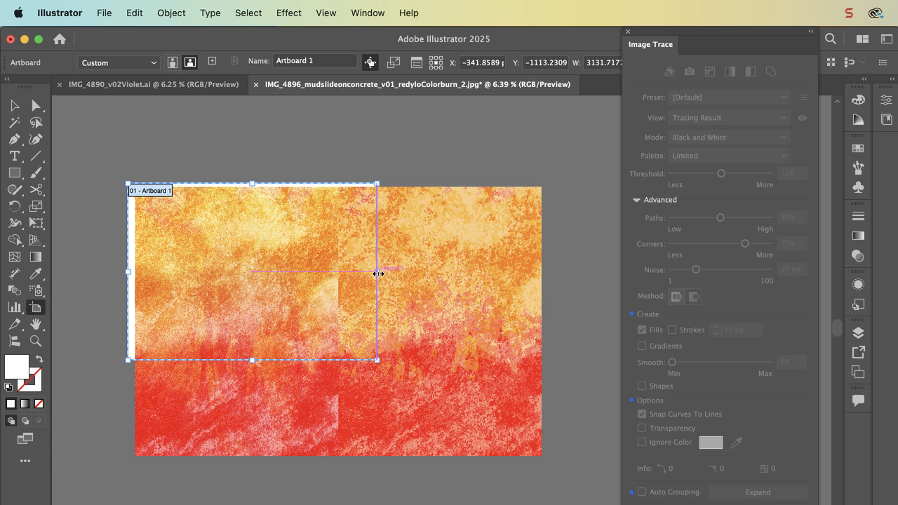
pyautogui.moveTo(378, 274); pyautogui.dragTo(548, 271)
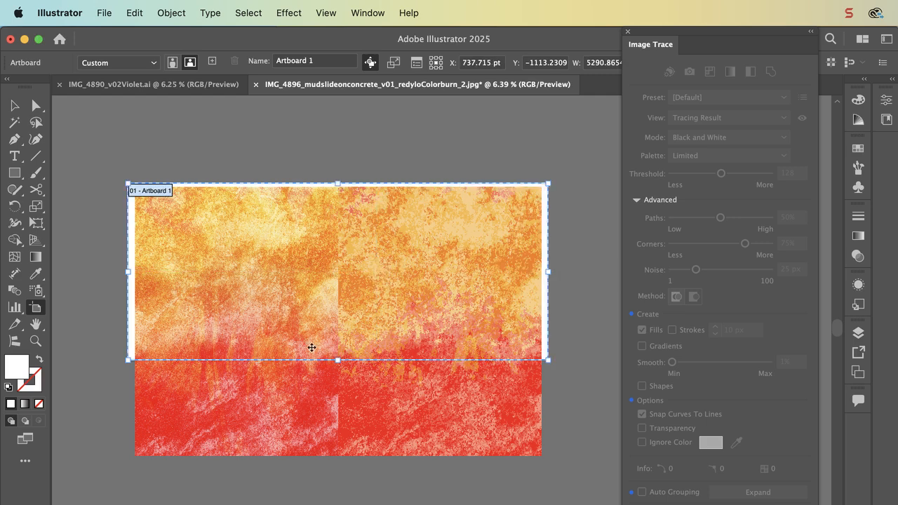
pyautogui.moveTo(340, 361); pyautogui.dragTo(341, 468)
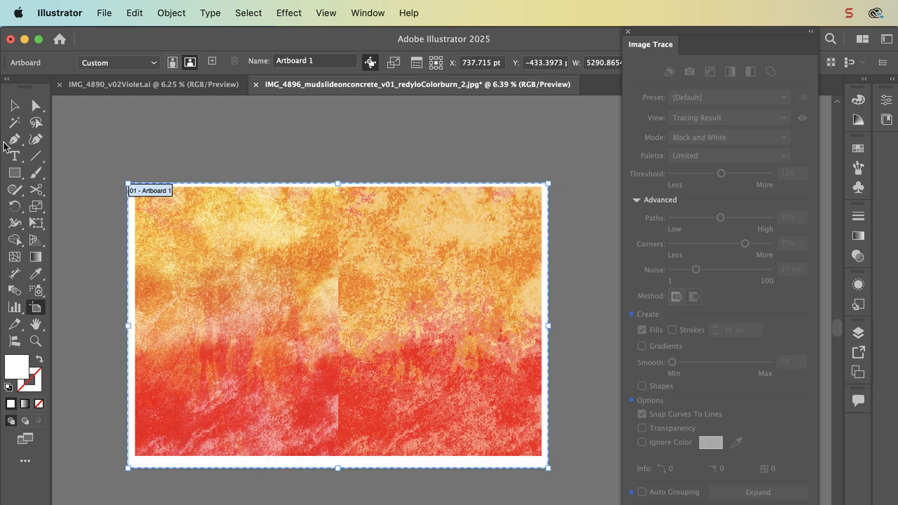
pyautogui.click(17, 106)
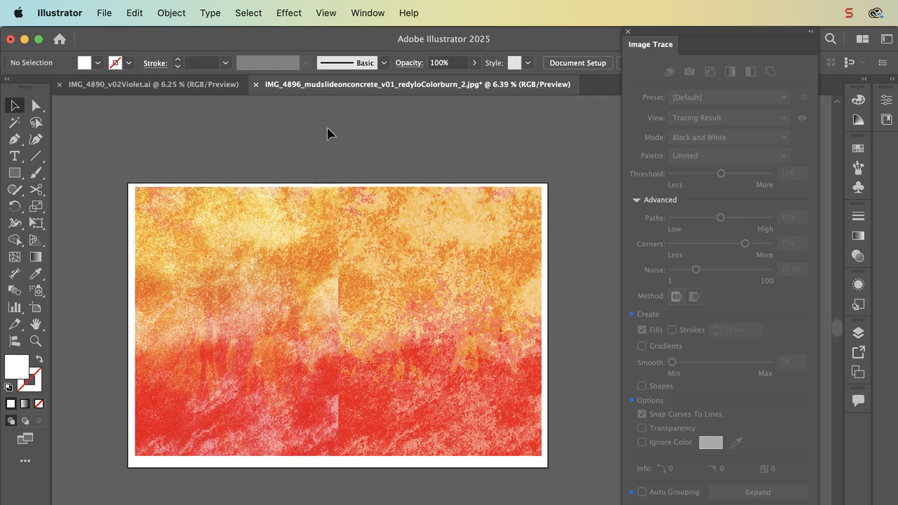
# Step: Select the traced copy and compare its color detail with the original image beside it
pyautogui.scroll(5, 396, 218)
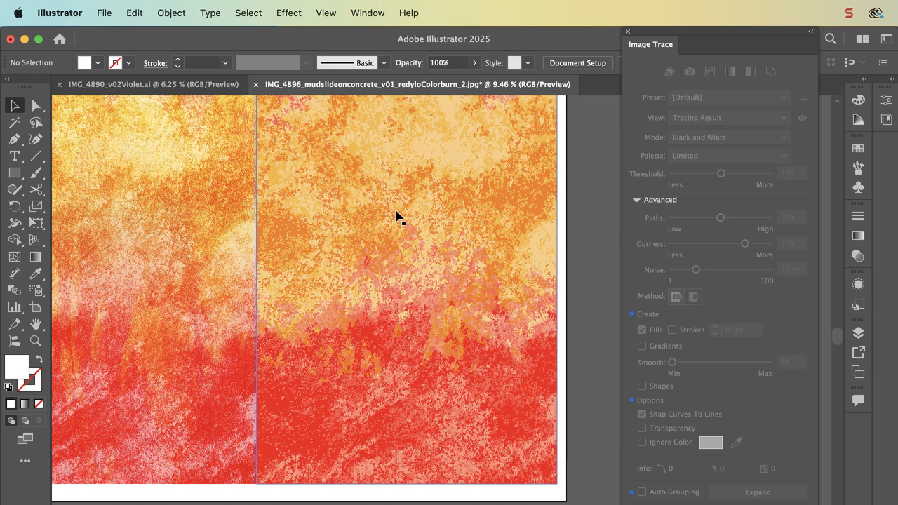
pyautogui.click(427, 229)
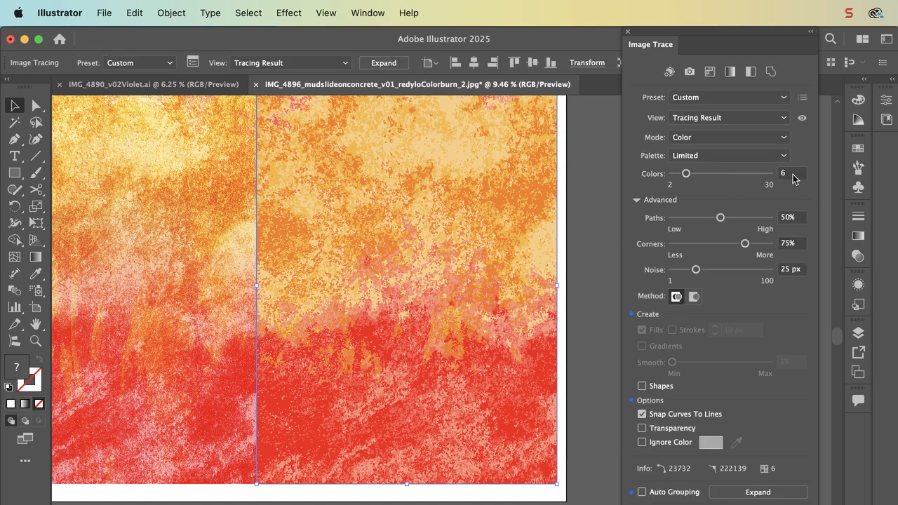
pyautogui.hscroll(-3, 367, 373)
pyautogui.scroll(-2, 367, 372)
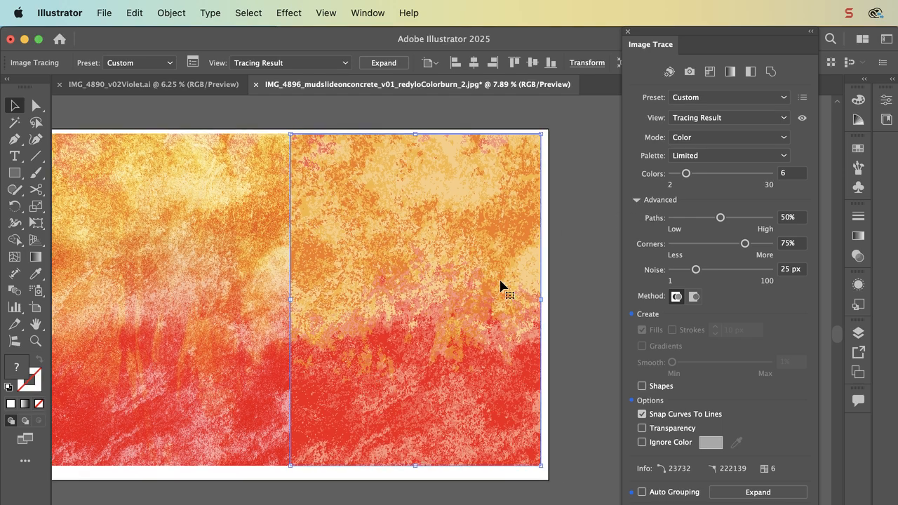
# Step: Duplicate the 6-color traced copy directly below the artboard and retrace the upper one with 4 colors
pyautogui.scroll(-5, 501, 285)
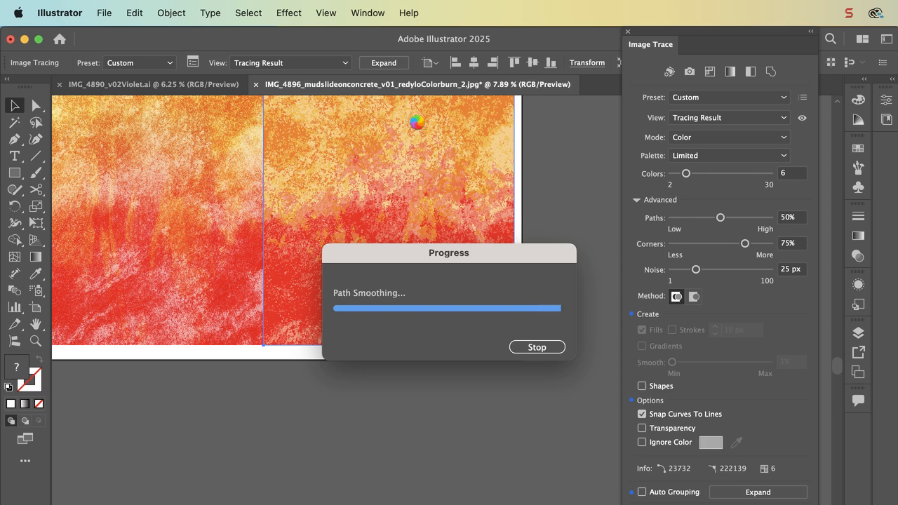
pyautogui.moveTo(395, 313)
pyautogui.mouseDown()
pyautogui.moveTo(366, 430)
pyautogui.moveTo(401, 316)
pyautogui.mouseUp()
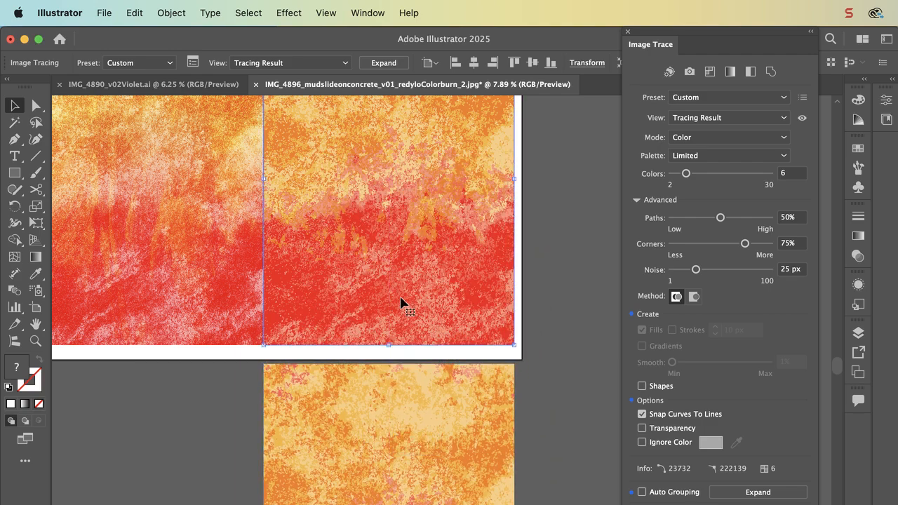
pyautogui.moveTo(685, 173); pyautogui.dragTo(678, 176)
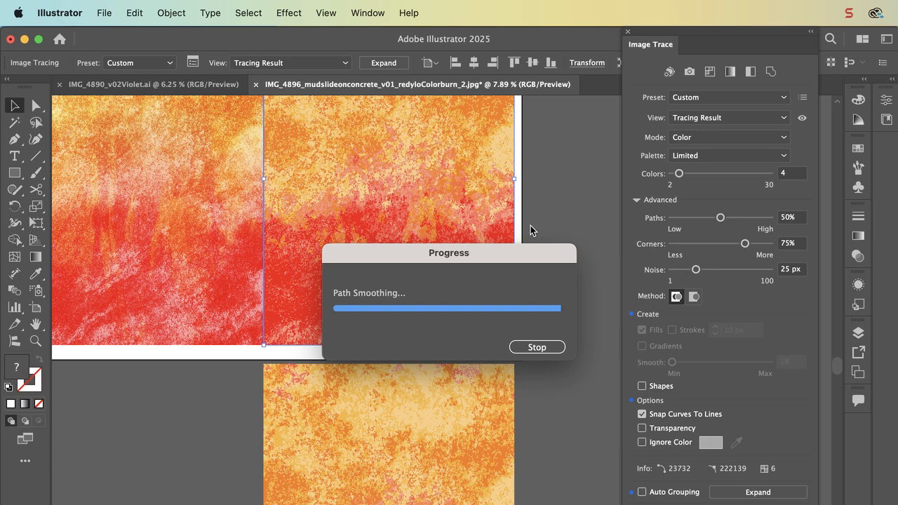
# Step: Compare the color areas and texture detail of the 4-color trace with the original image beside it
pyautogui.scroll(5, 525, 246)
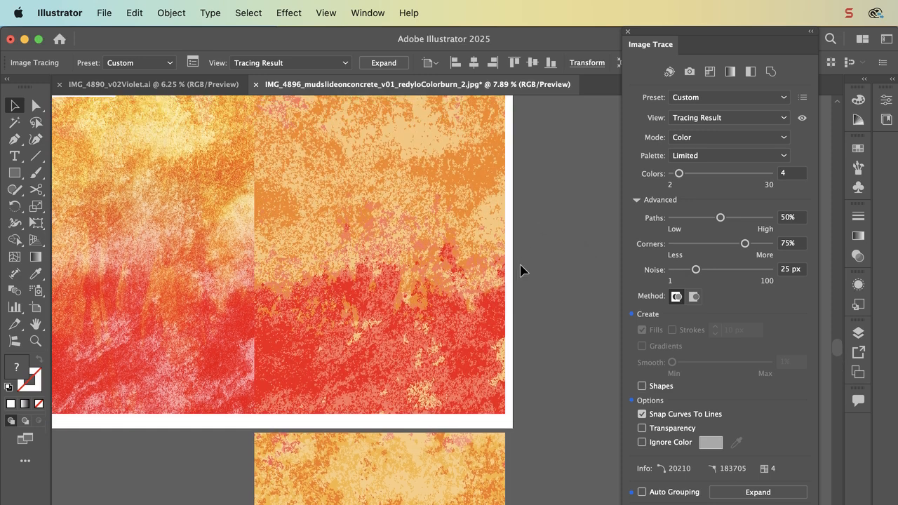
pyautogui.scroll(-1, 521, 266)
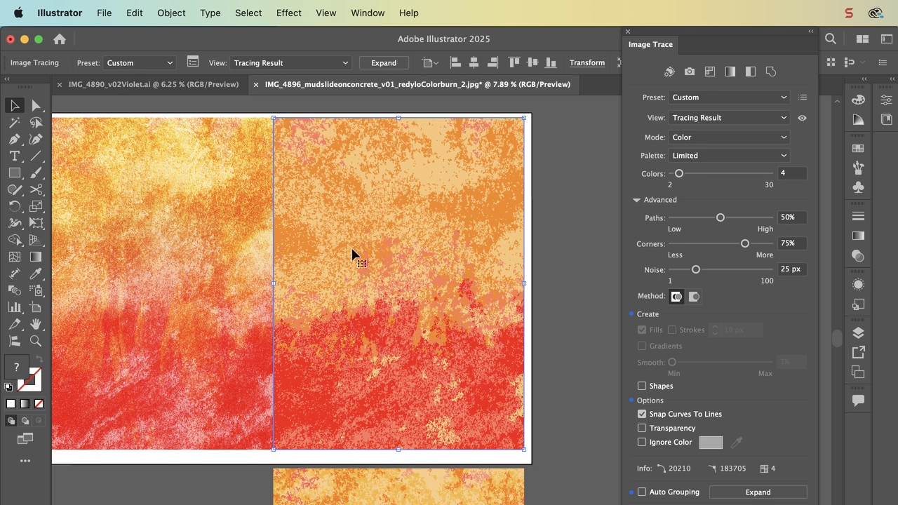
pyautogui.scroll(-2, 462, 281)
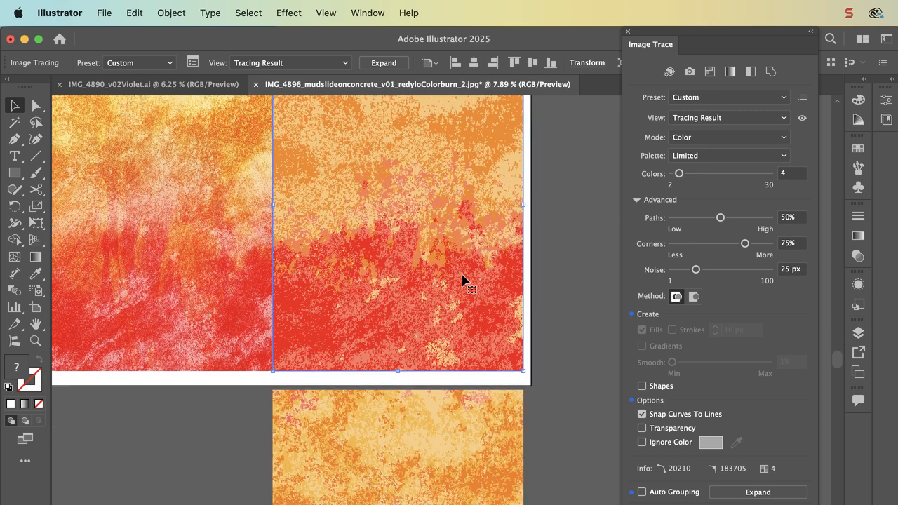
pyautogui.scroll(5, 462, 281)
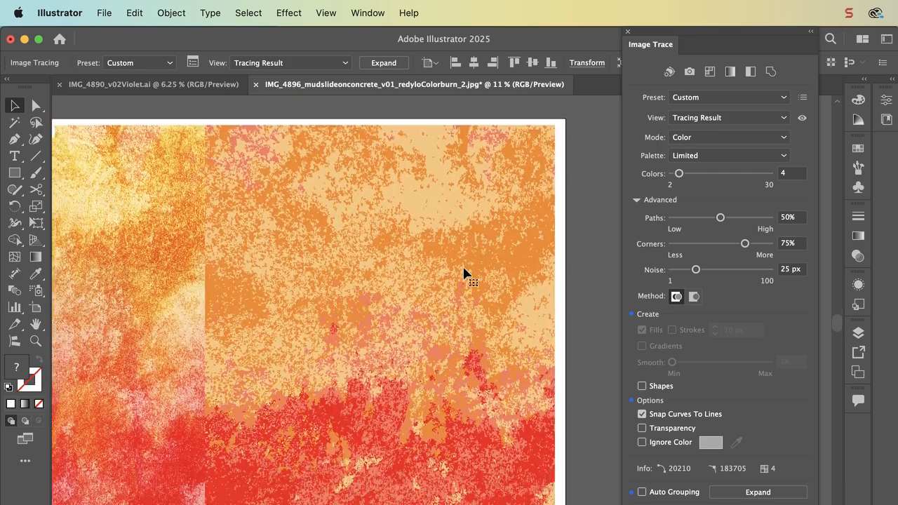
pyautogui.scroll(3, 433, 231)
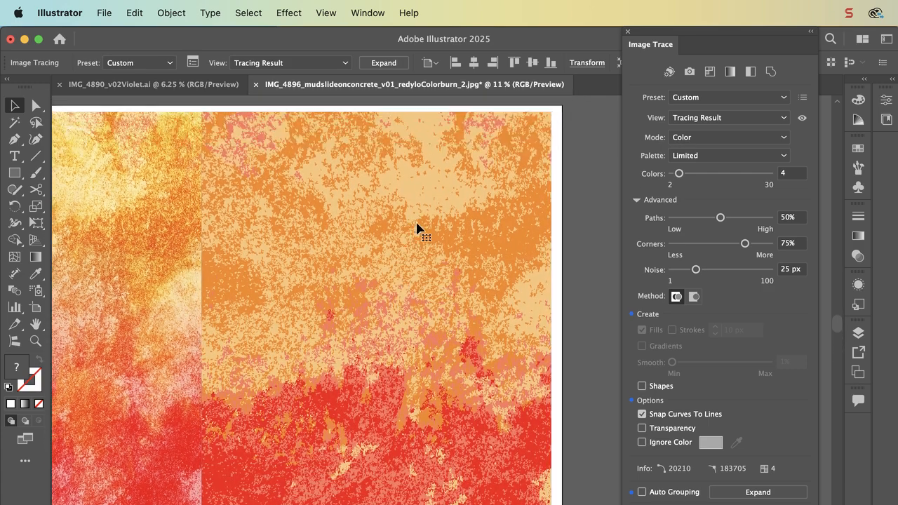
pyautogui.scroll(-4, 407, 255)
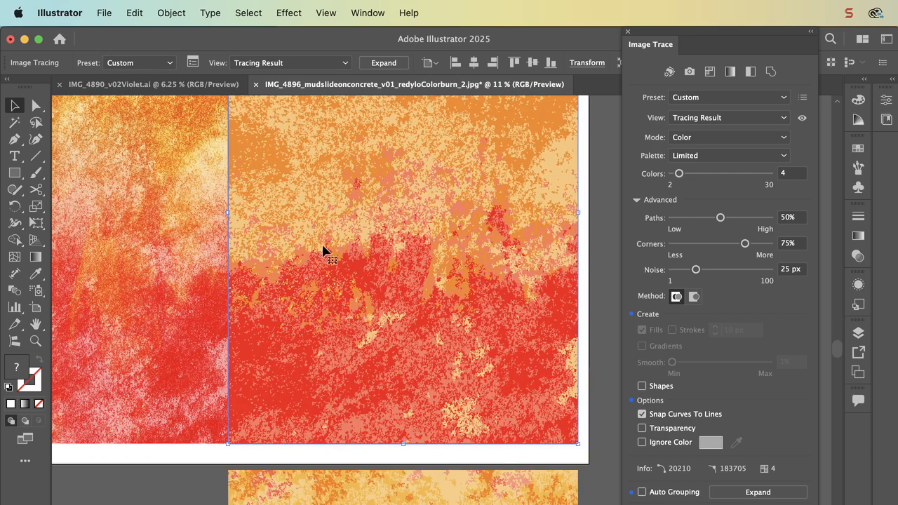
pyautogui.scroll(2, 507, 257)
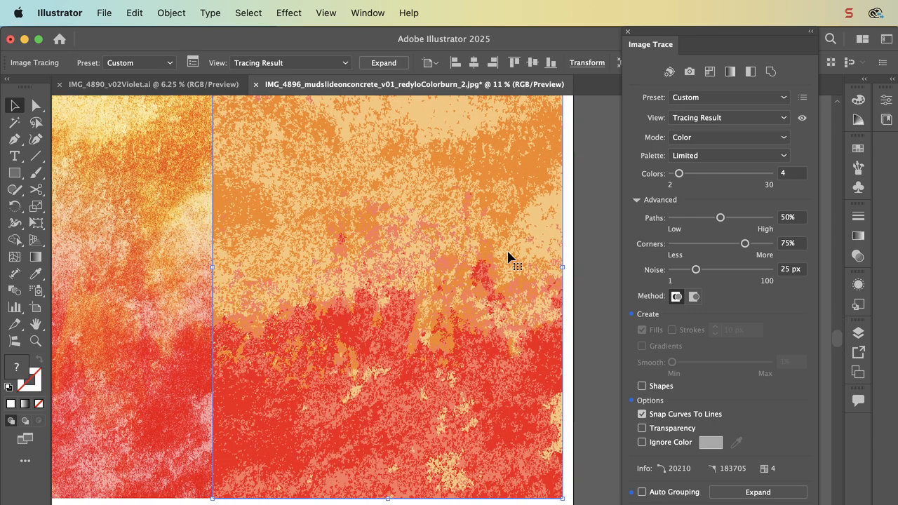
pyautogui.scroll(2, 508, 258)
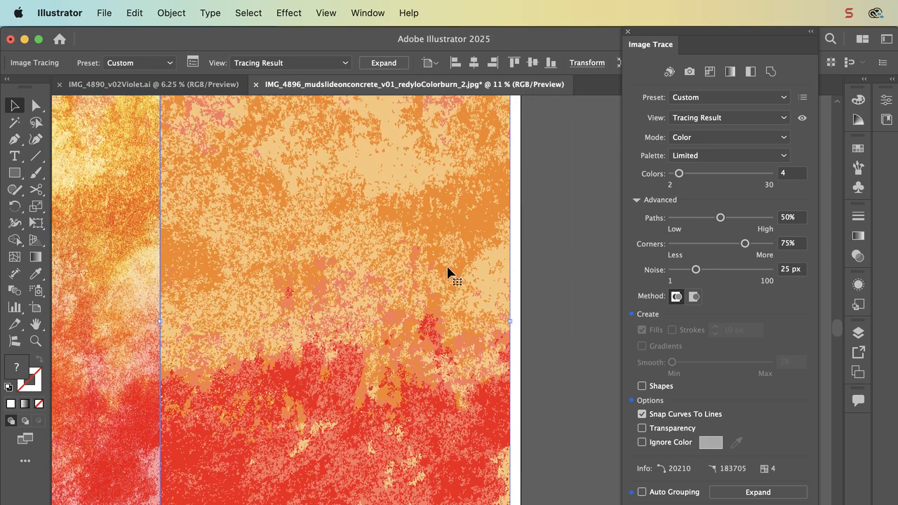
pyautogui.hscroll(-3, 536, 288)
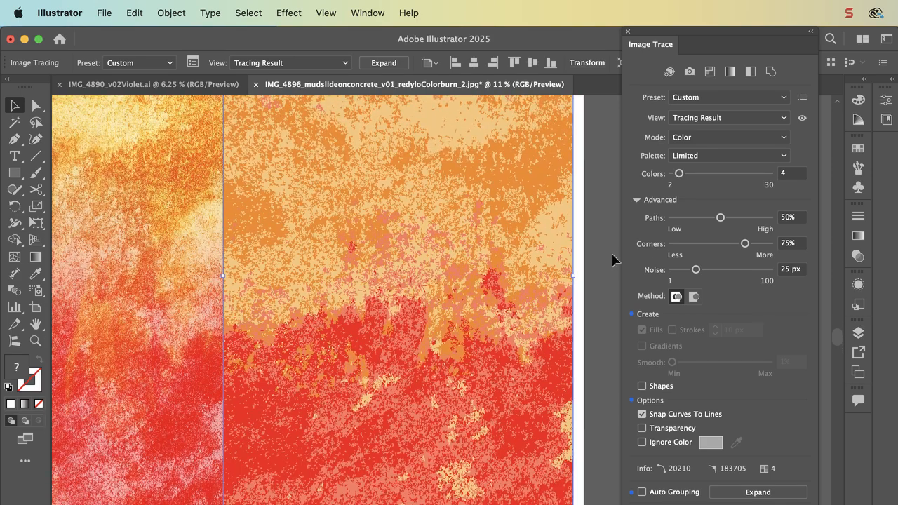
# Step: Retrace the upper copy with 7 colors and ignore the light orange sampled from its upper area
pyautogui.click(688, 177)
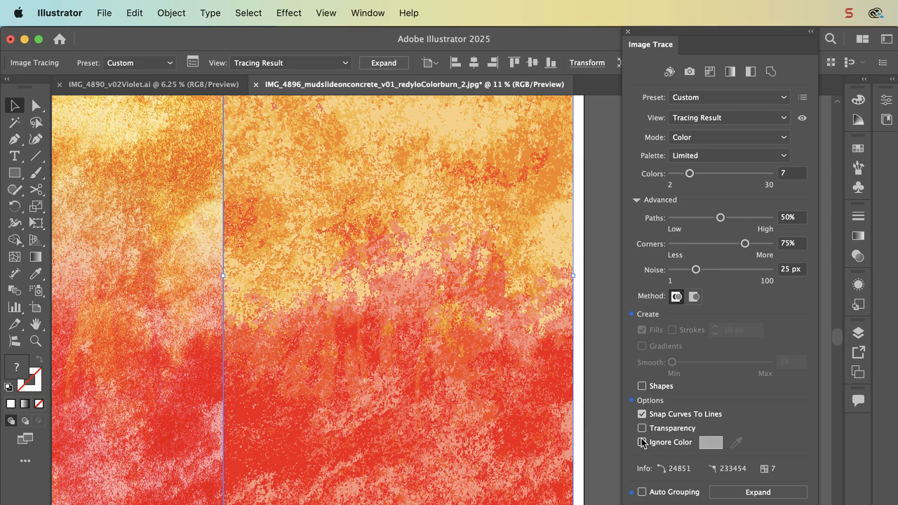
pyautogui.click(642, 443)
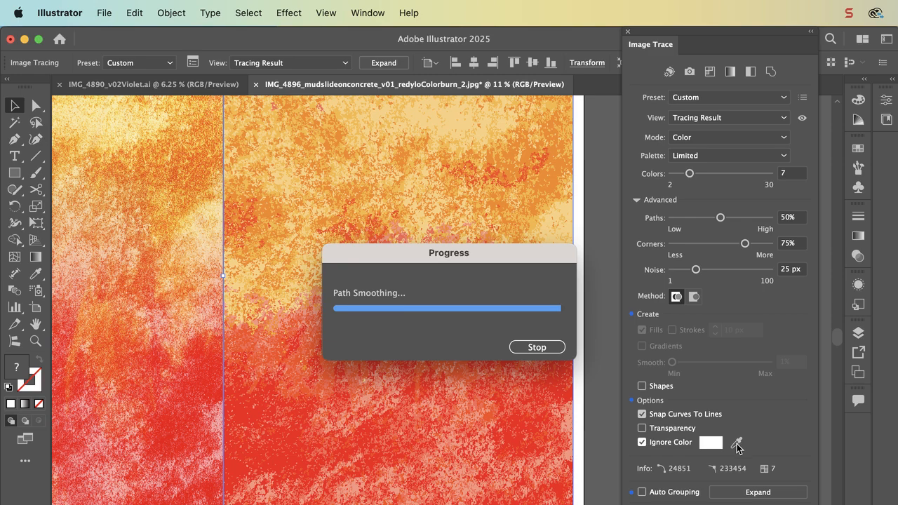
pyautogui.click(737, 443)
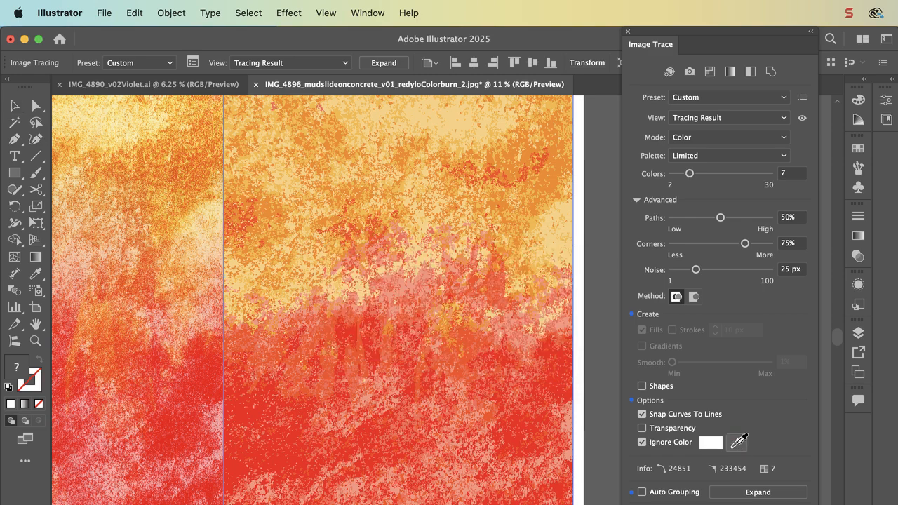
pyautogui.click(559, 235)
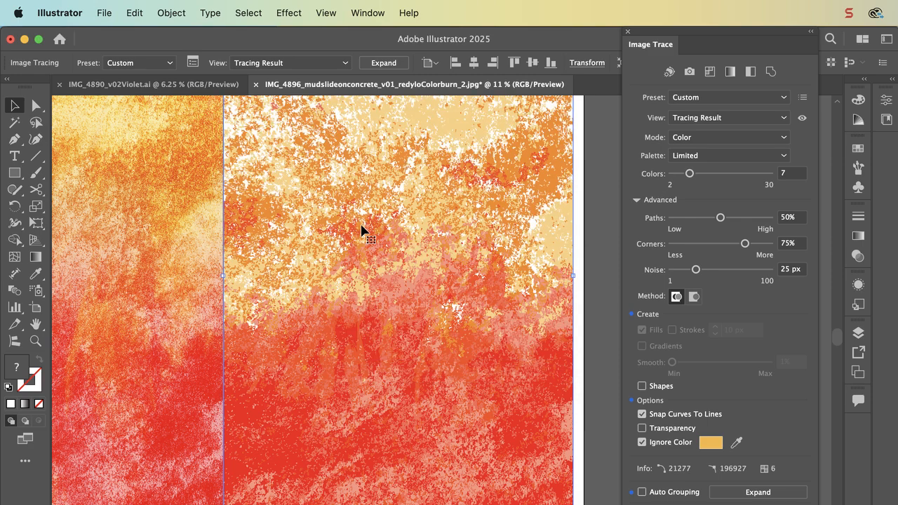
# Step: Move the 7-color trace off the artboard onto the empty gray canvas to its right
pyautogui.hscroll(5, 345, 229)
pyautogui.scroll(-3, 344, 228)
pyautogui.scroll(-2, 344, 232)
pyautogui.moveTo(324, 210)
pyautogui.mouseDown()
pyautogui.moveTo(341, 195)
pyautogui.moveTo(524, 204)
pyautogui.mouseUp()
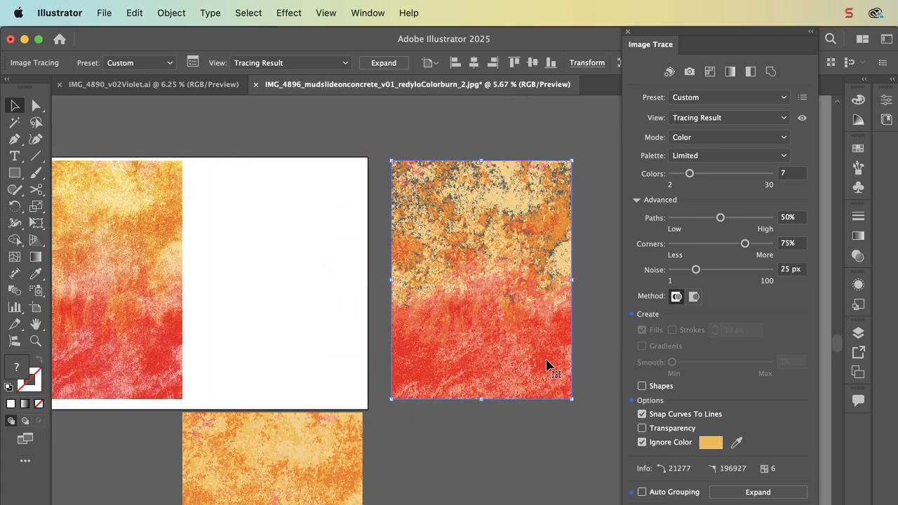
# Step: Examine the areas of the moved trace where the ignored color was removed and compare it with the other versions
pyautogui.scroll(2, 548, 365)
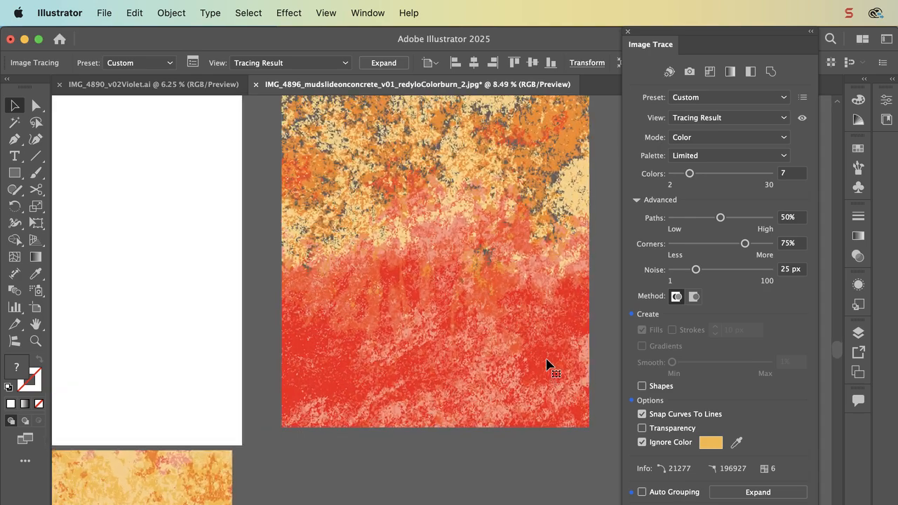
pyautogui.scroll(2, 302, 255)
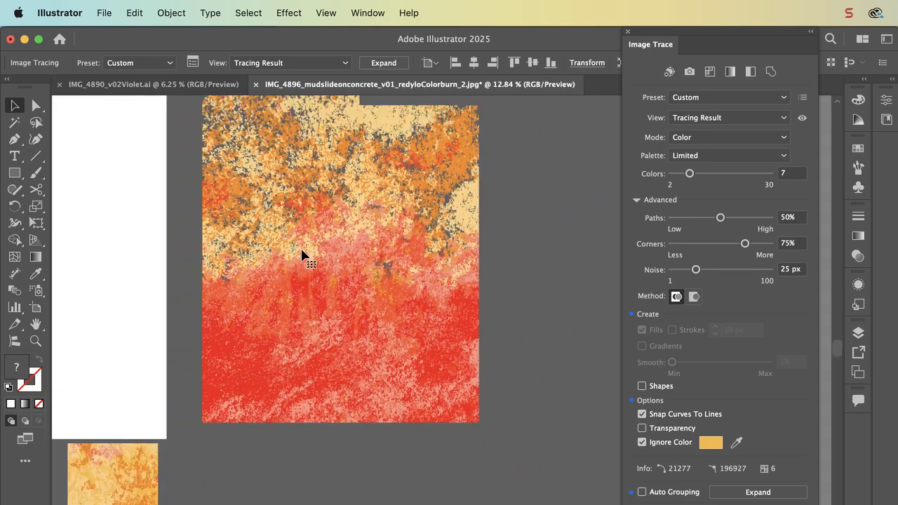
pyautogui.scroll(-3, 302, 256)
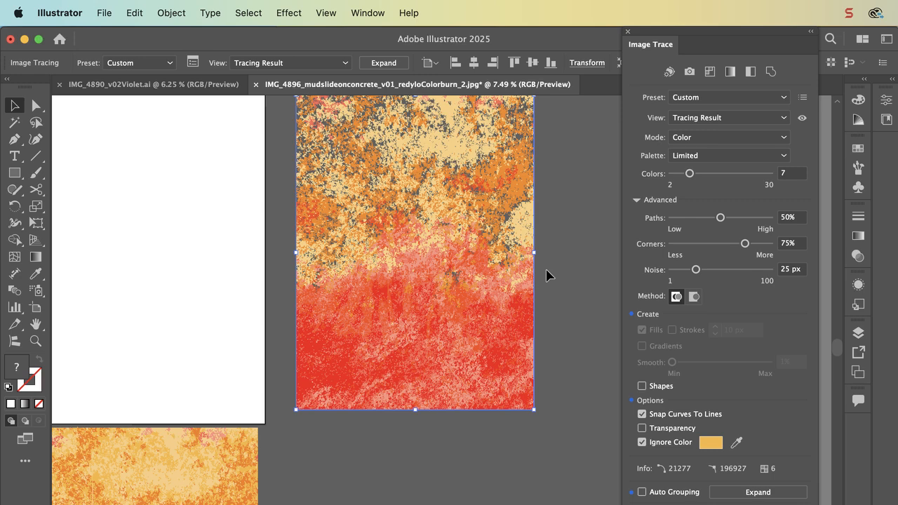
pyautogui.scroll(2, 548, 275)
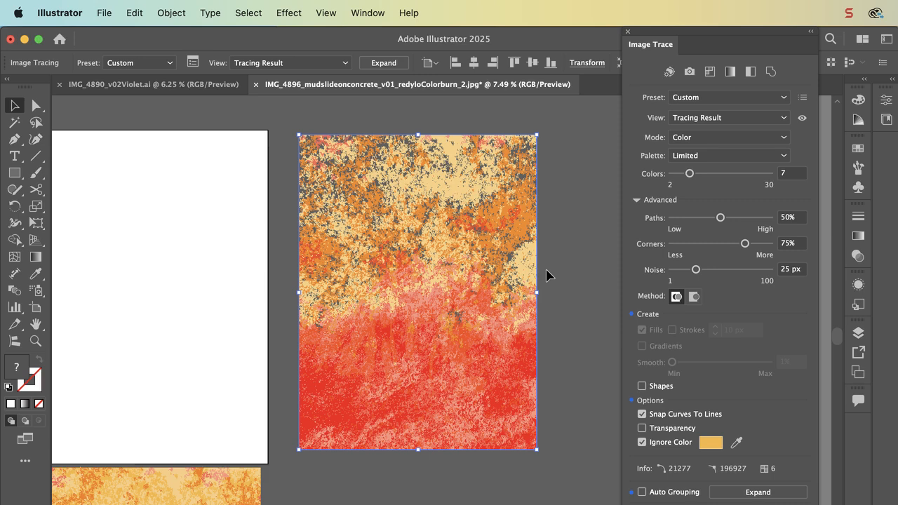
pyautogui.hscroll(-5, 547, 275)
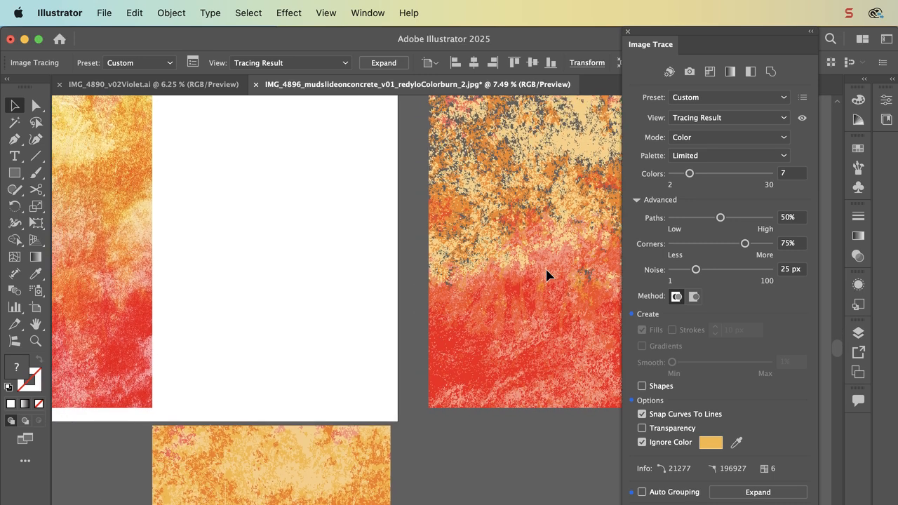
pyautogui.scroll(-2, 547, 275)
pyautogui.scroll(-1, 548, 275)
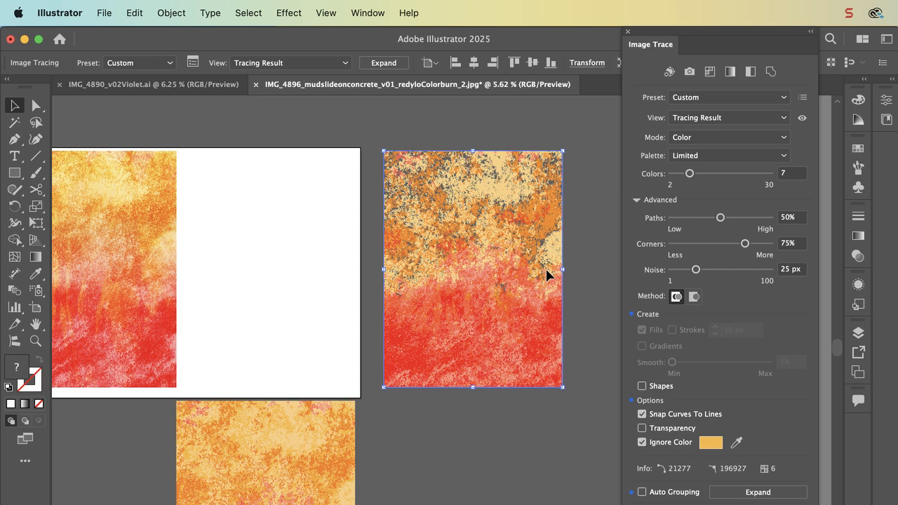
pyautogui.click(574, 186)
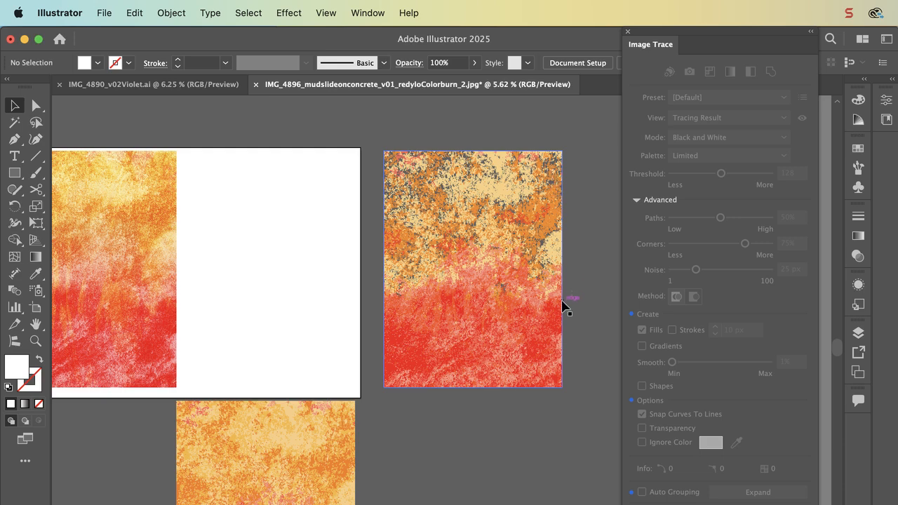
pyautogui.hscroll(-3, 515, 399)
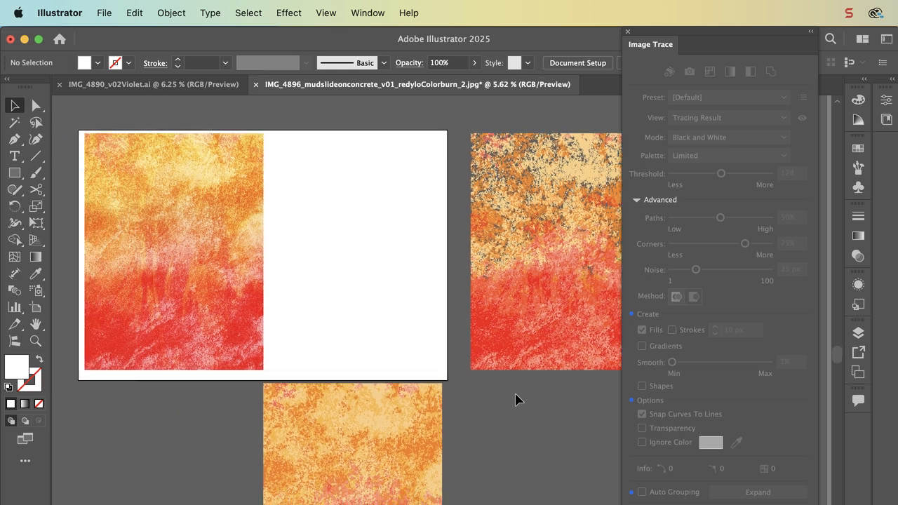
pyautogui.scroll(-2, 515, 398)
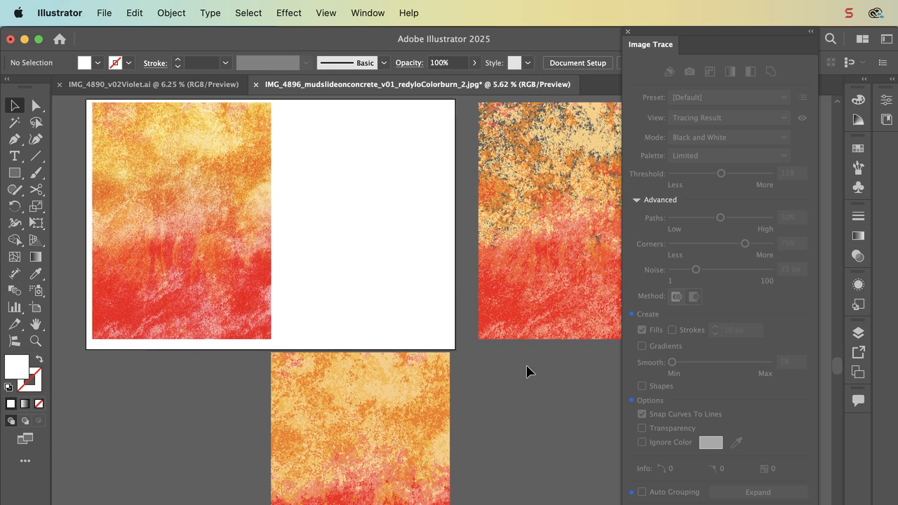
pyautogui.scroll(-2, 530, 365)
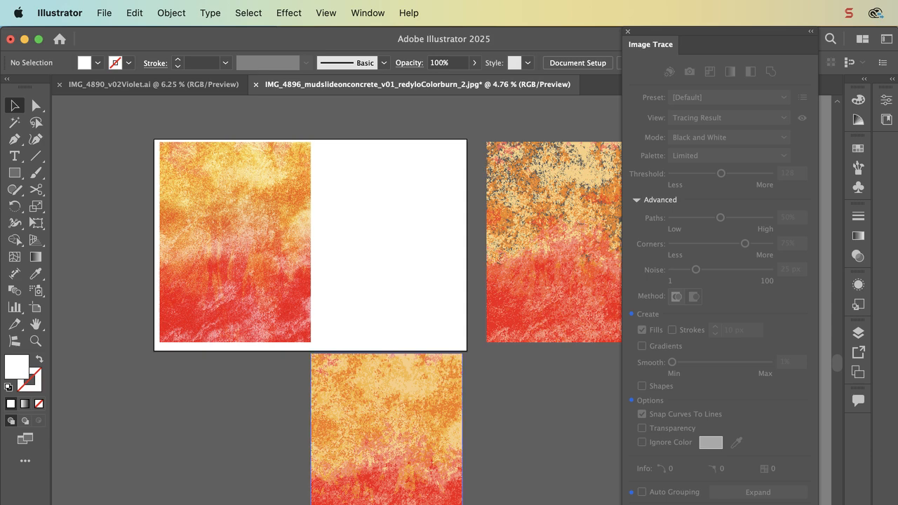
# Step: Review the submission requirements of the Textures From Photos assignment in Chrome and return to Illustrator
pyautogui.press('super+Tab')
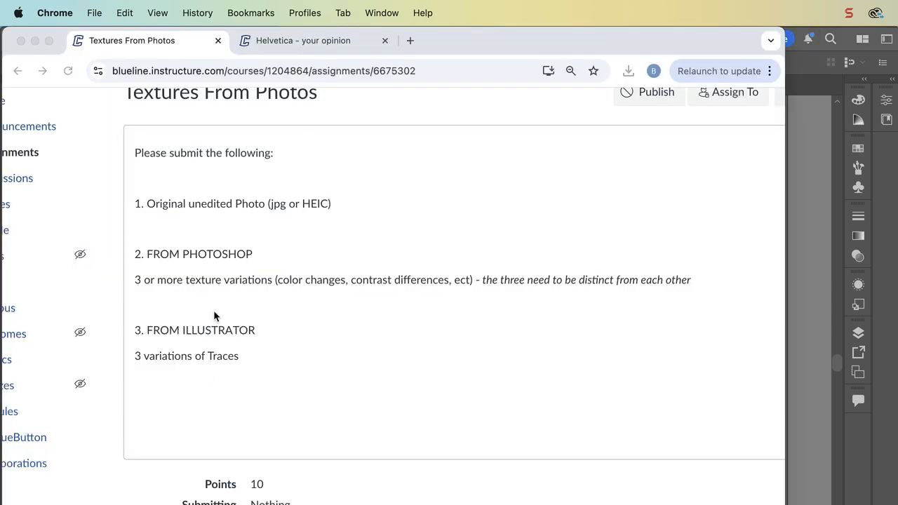
pyautogui.click(231, 209)
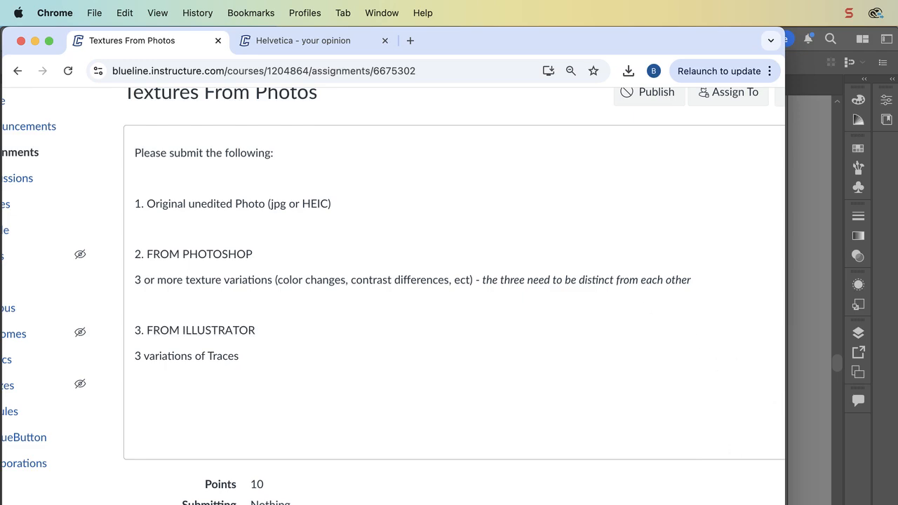
pyautogui.press('super+Tab')
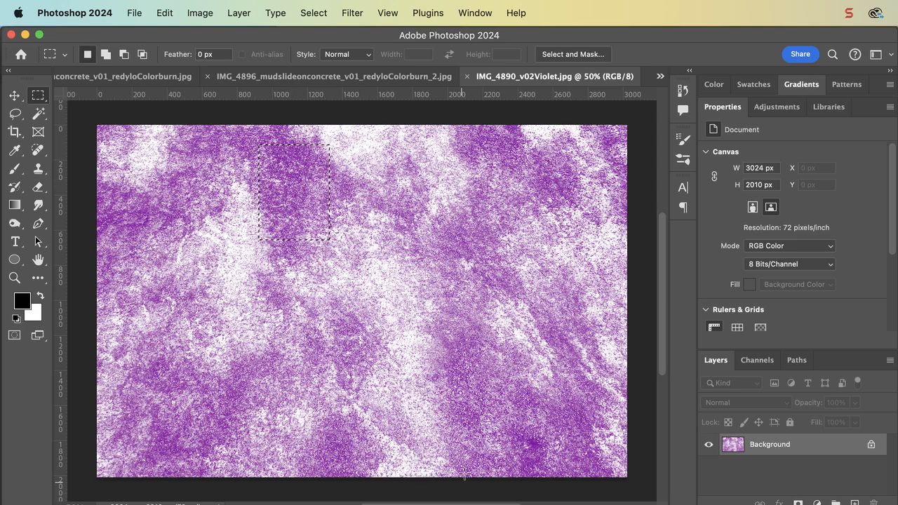
pyautogui.press('super+Tab')
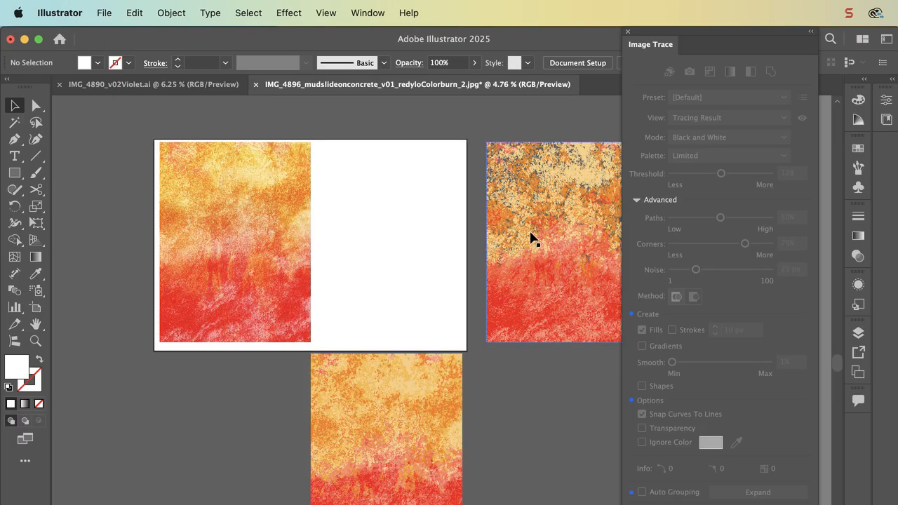
# Step: Switch to the IMG_4890_v02Violet.ai document and move the black-and-white trace partly off the left side of its artboard
pyautogui.click(539, 235)
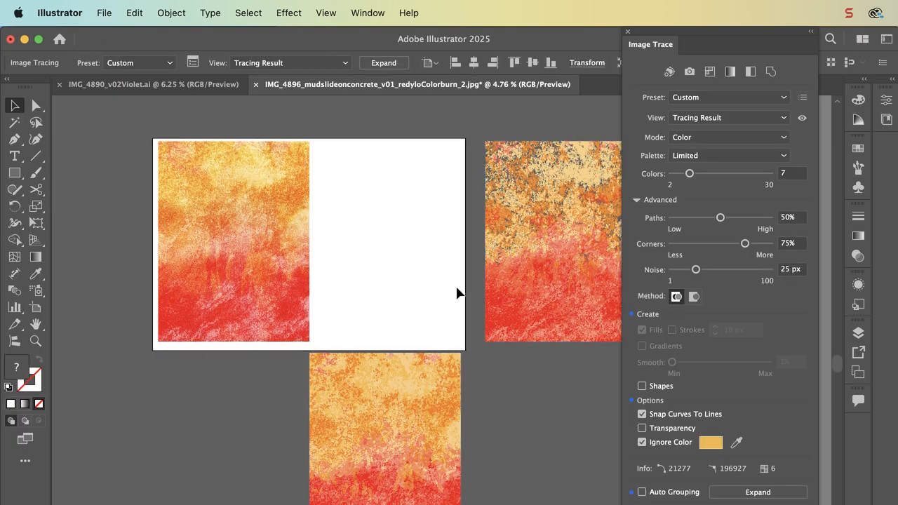
pyautogui.scroll(3, 457, 293)
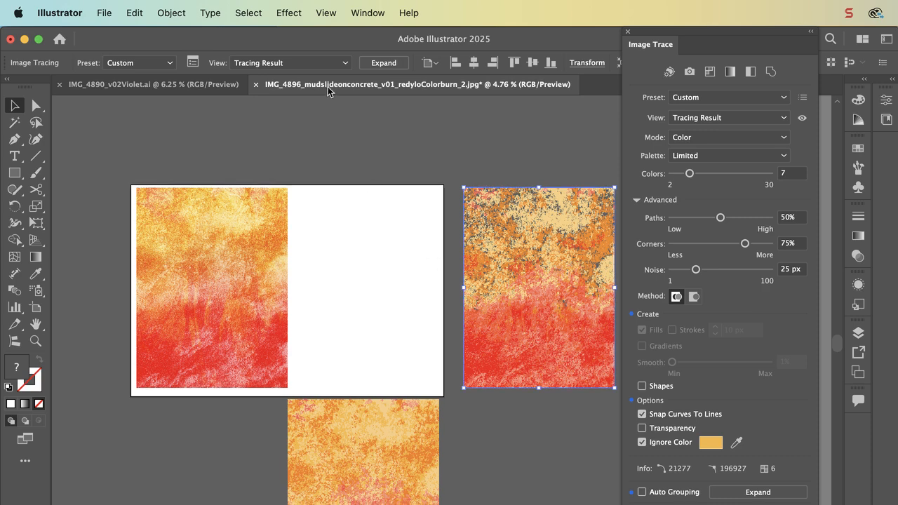
pyautogui.click(189, 84)
pyautogui.click(416, 263)
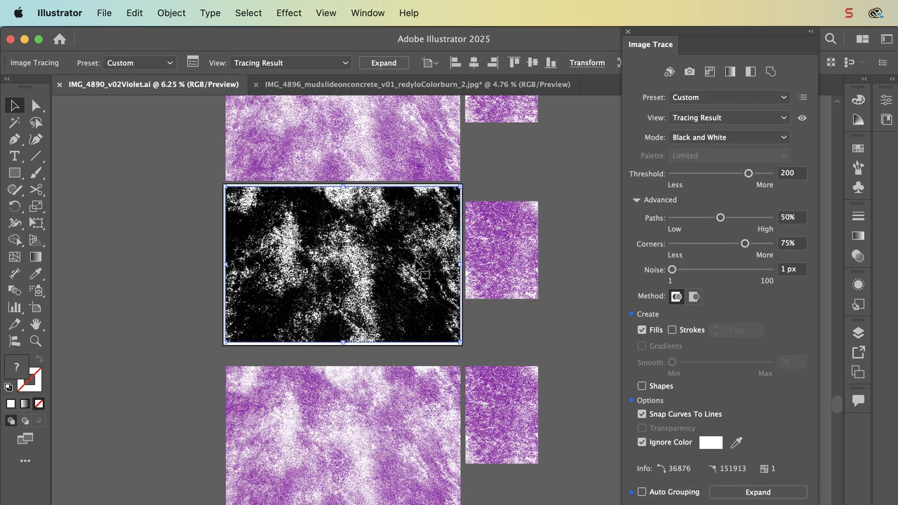
pyautogui.moveTo(417, 263); pyautogui.dragTo(308, 260)
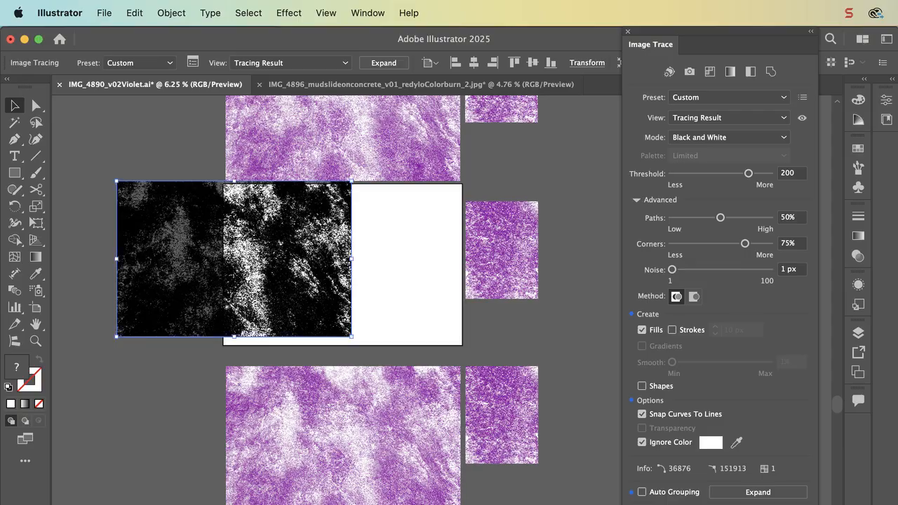
# Step: Switch to Photoshop and paste the black-and-white trace as pixels over the IMG_4890_v02Violet.jpg texture
pyautogui.press('super+Tab')
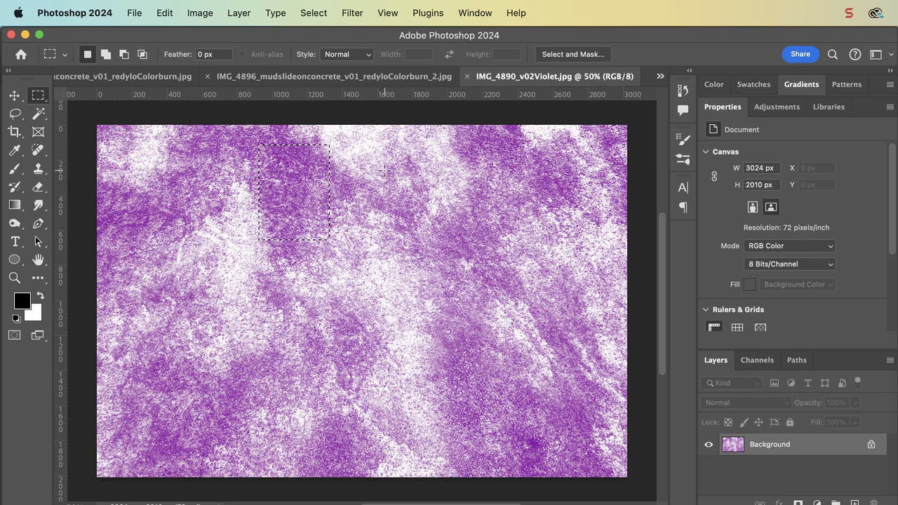
pyautogui.press('super+v')
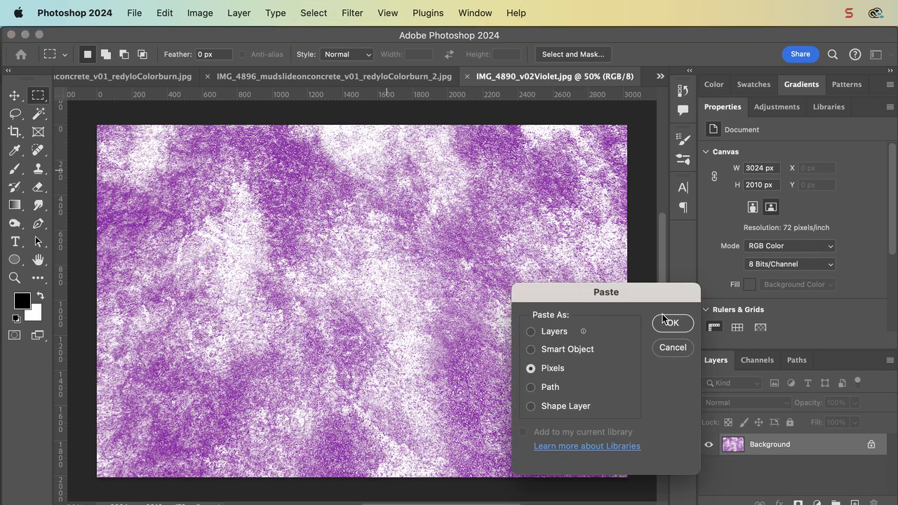
pyautogui.click(670, 323)
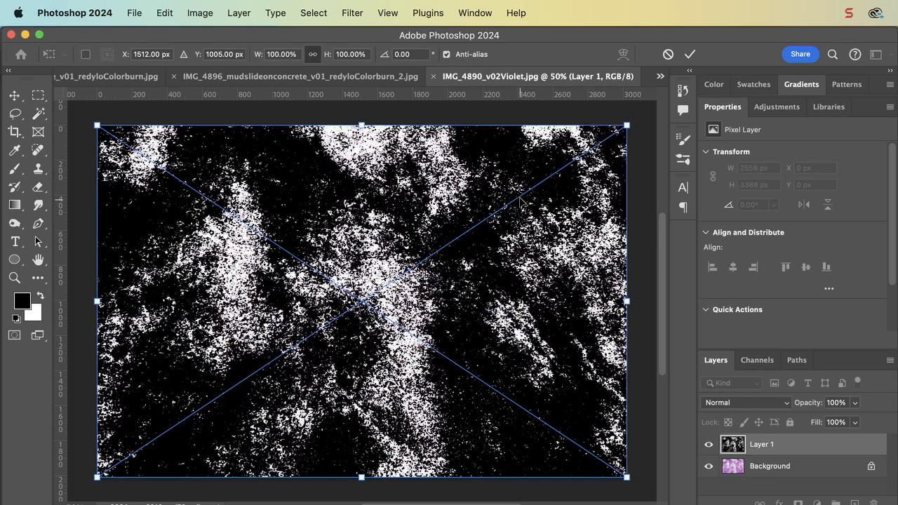
pyautogui.press('Return')
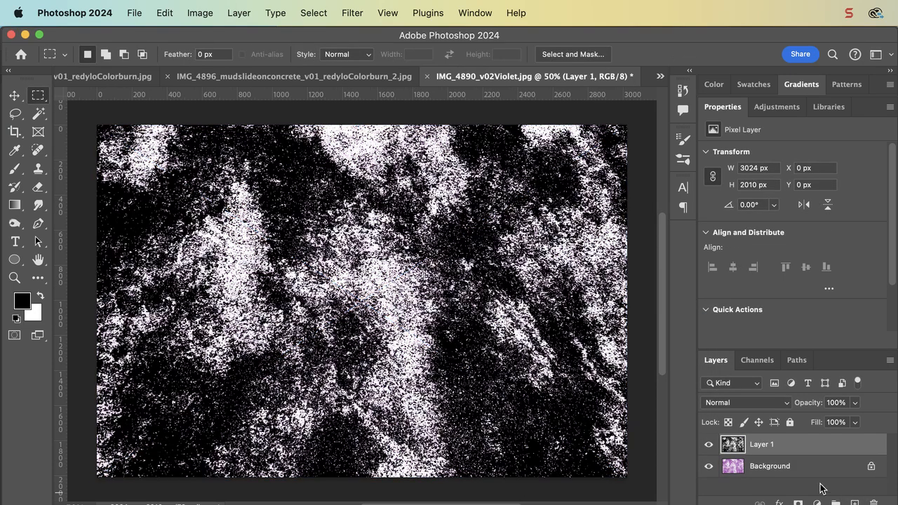
# Step: Lower the opacity of the pasted trace layer to 29%
pyautogui.click(786, 404)
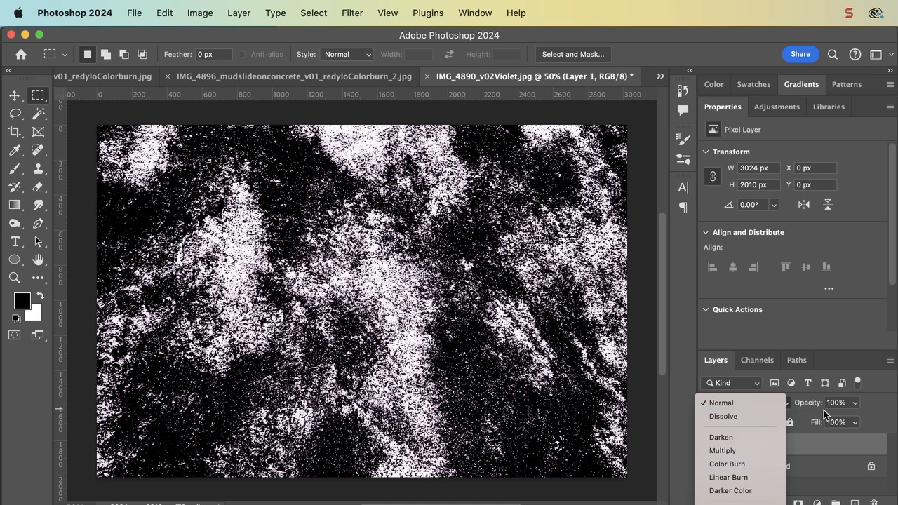
pyautogui.click(856, 403)
pyautogui.click(856, 403)
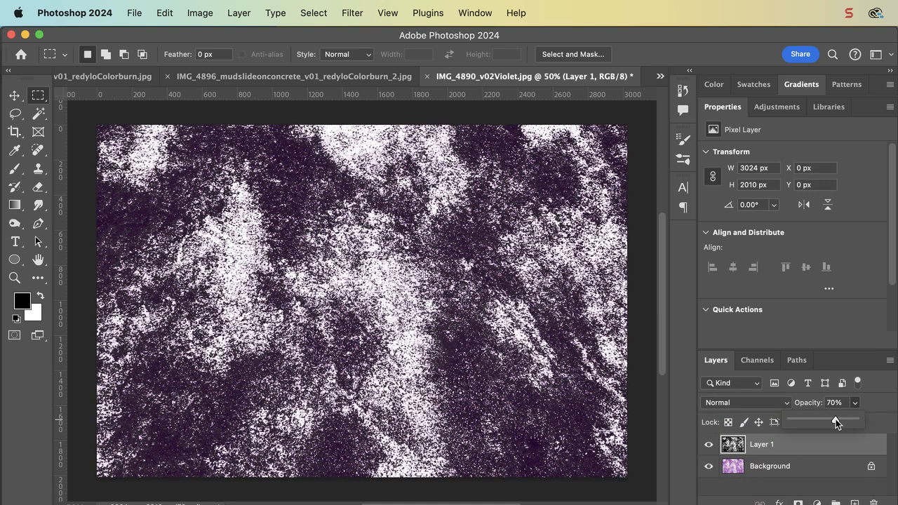
pyautogui.moveTo(836, 419); pyautogui.dragTo(809, 422)
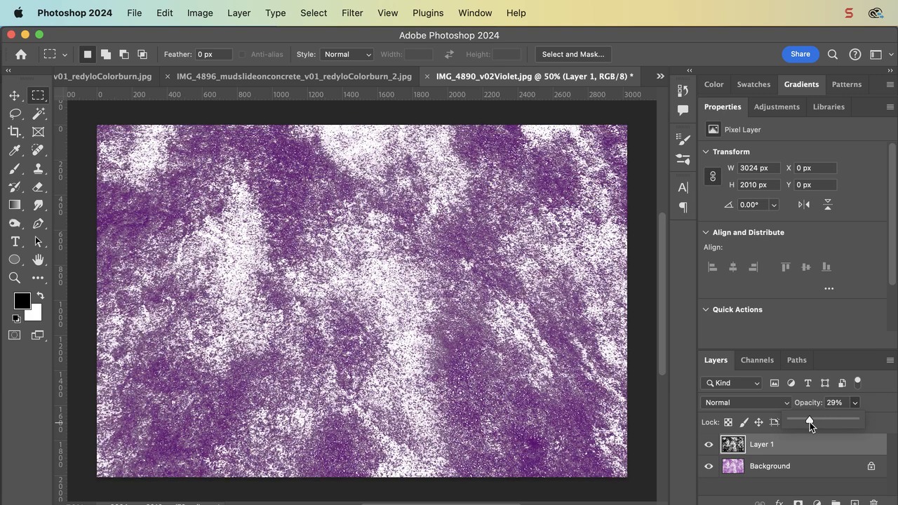
# Step: Toggle the pasted trace layer's visibility to compare the violet texture with and without it
pyautogui.click(708, 445)
pyautogui.click(708, 445)
pyautogui.click(708, 444)
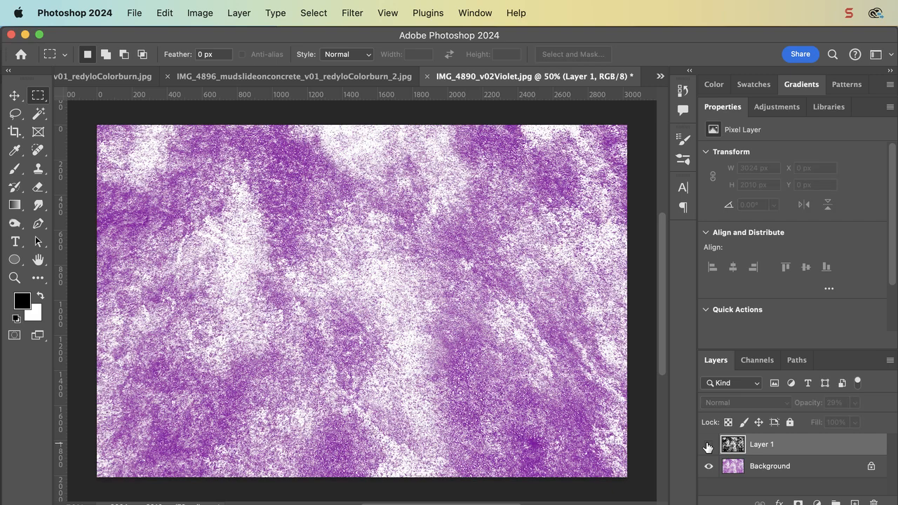
pyautogui.click(708, 445)
pyautogui.click(734, 403)
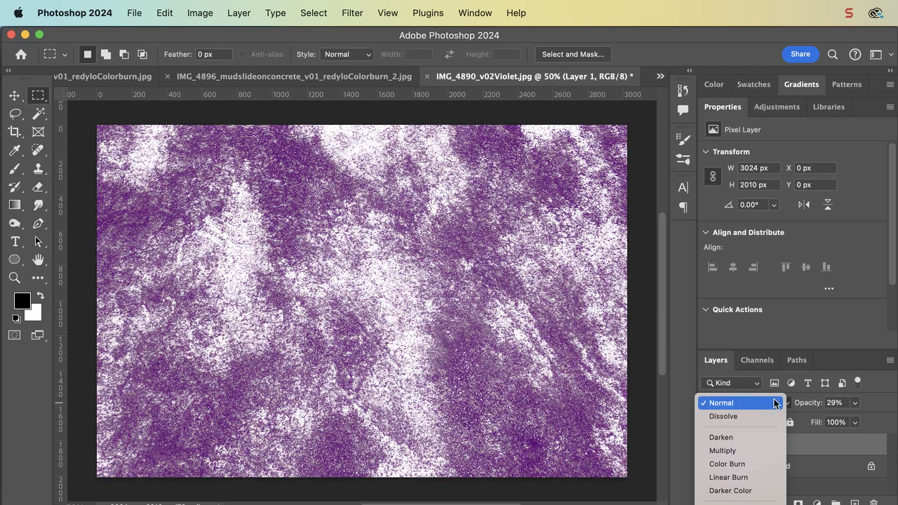
pyautogui.click(863, 452)
# Step: Paste the black-and-white trace as pixels into IMG_4896_mudslideonconcrete_v01_redyloColorburn_2.jpg
pyautogui.click(354, 77)
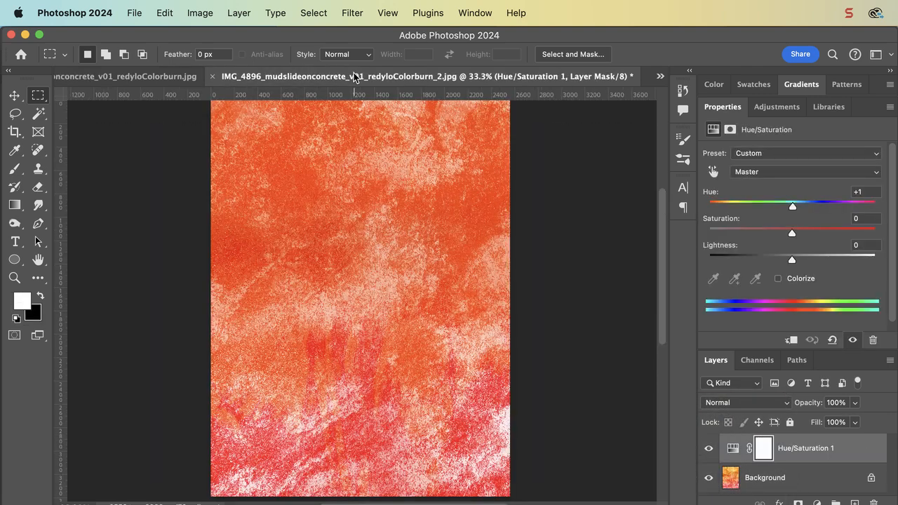
pyautogui.press('super+v')
pyautogui.click(670, 323)
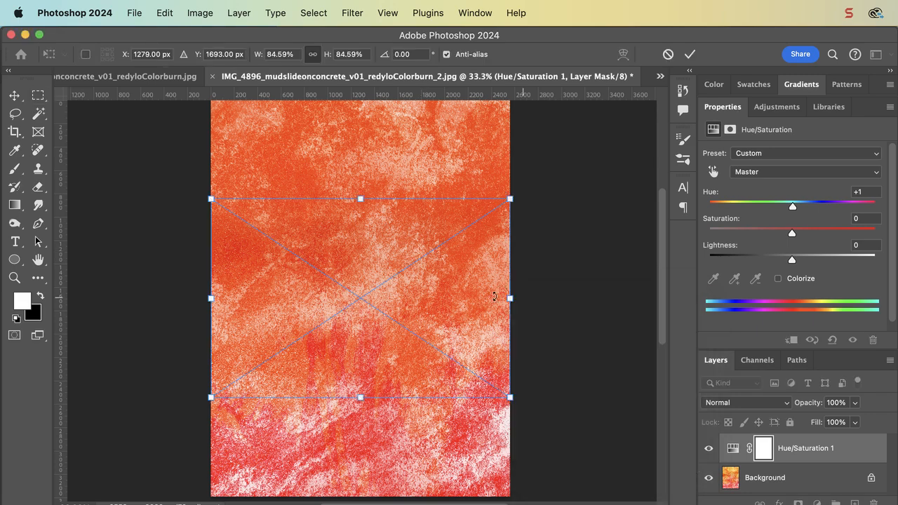
# Step: Rotate the pasted trace -90° and enlarge it to about 2614 × 3933 px to cover the whole canvas
pyautogui.moveTo(388, 148); pyautogui.dragTo(265, 150)
pyautogui.scroll(-5, 265, 150)
pyautogui.scroll(-3, 265, 149)
pyautogui.moveTo(415, 253); pyautogui.dragTo(498, 324)
pyautogui.hscroll(-2, 498, 324)
pyautogui.scroll(6, 291, 400)
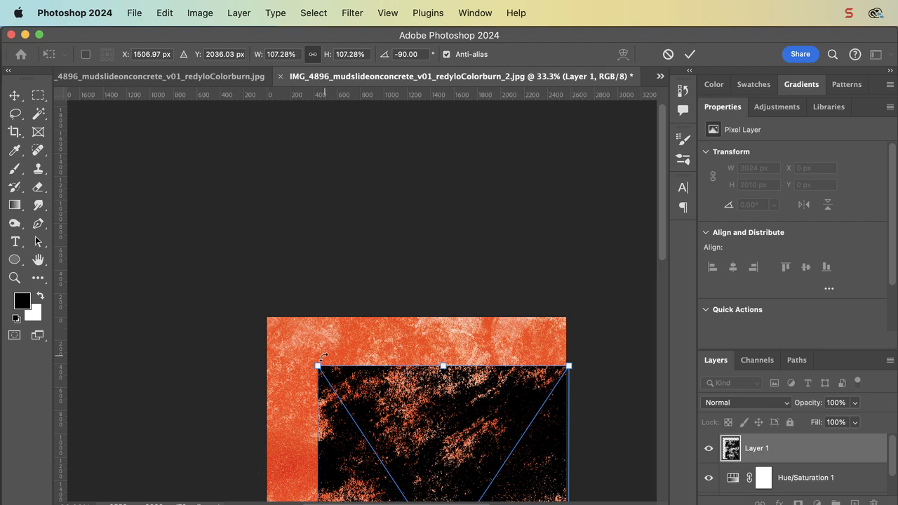
pyautogui.moveTo(313, 370); pyautogui.dragTo(254, 295)
pyautogui.press('Return')
# Step: Inspect the rotated trace over the orange and red texture and deselect its layer
pyautogui.scroll(4, 255, 296)
pyautogui.scroll(-4, 254, 296)
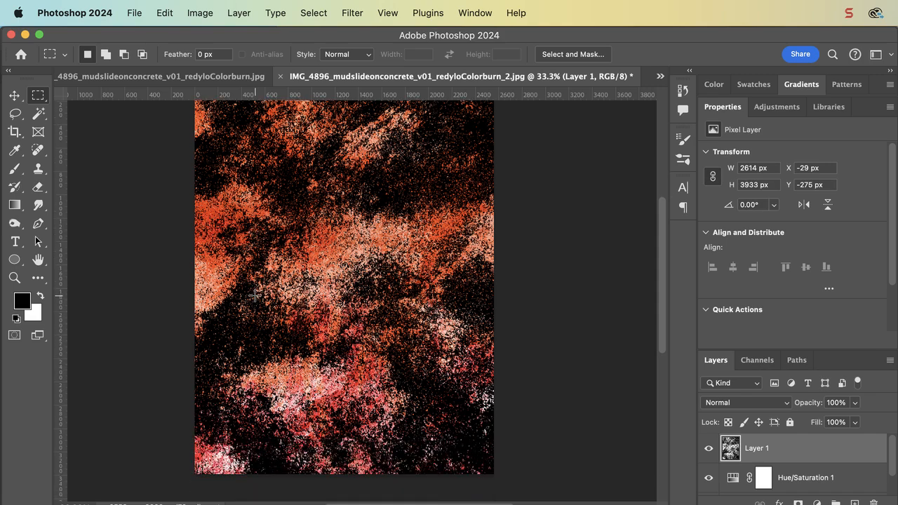
pyautogui.press('v')
pyautogui.scroll(-3, 255, 295)
pyautogui.hscroll(-2, 255, 296)
pyautogui.scroll(3, 255, 295)
pyautogui.hscroll(1, 255, 295)
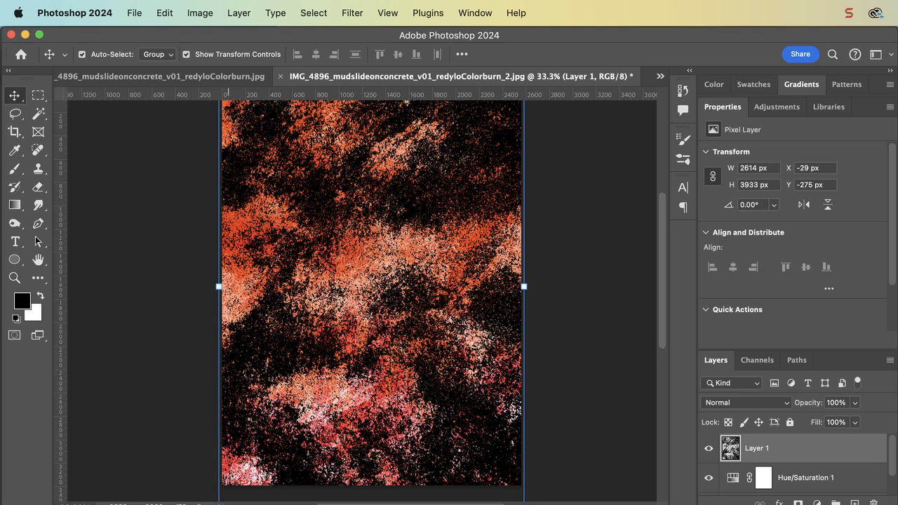
pyautogui.click(595, 429)
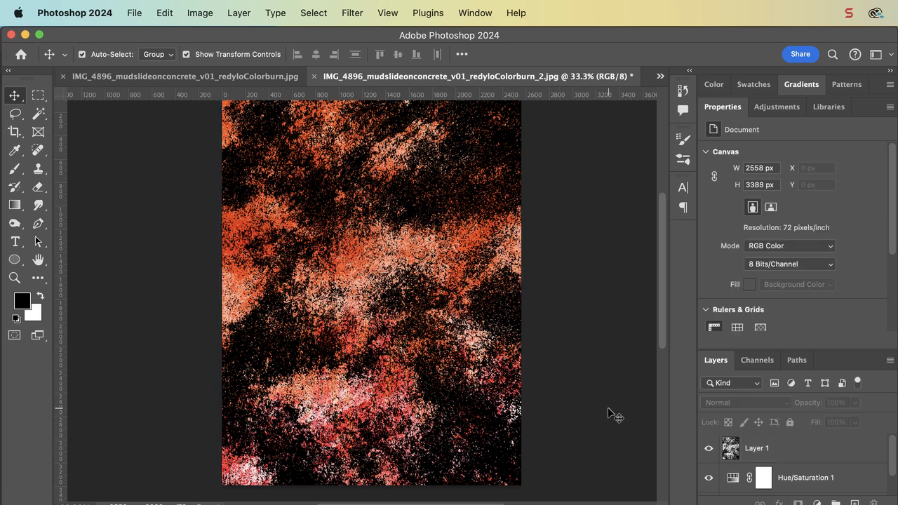
# Step: Paste a second copy of the trace as pixels and enlarge it to about 150%
pyautogui.press('super+v')
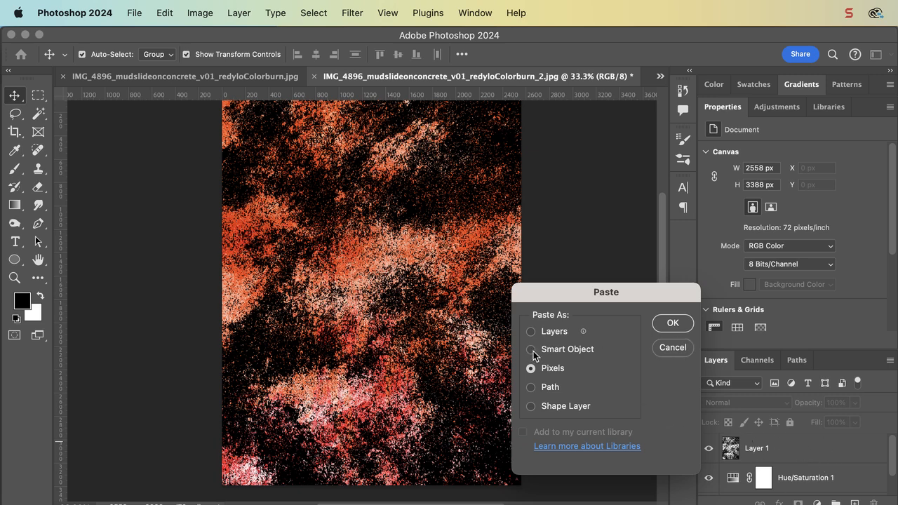
pyautogui.click(673, 323)
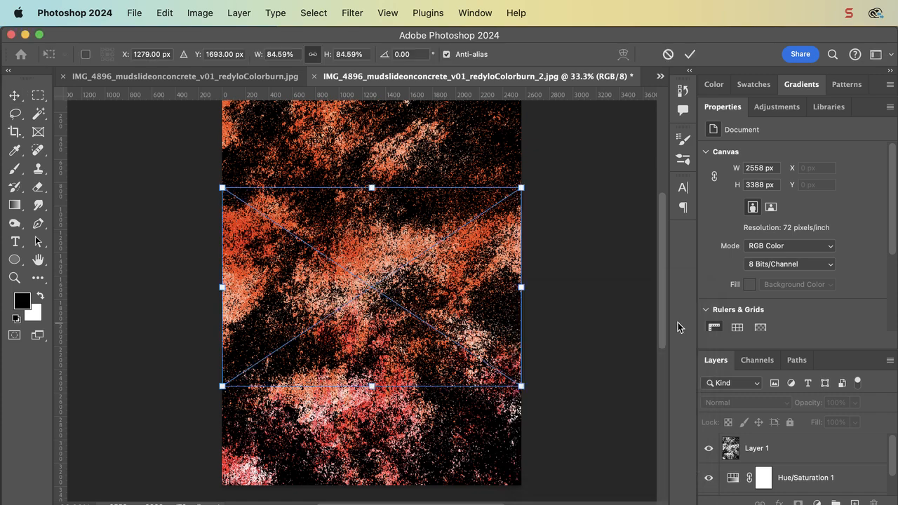
pyautogui.scroll(2, 453, 339)
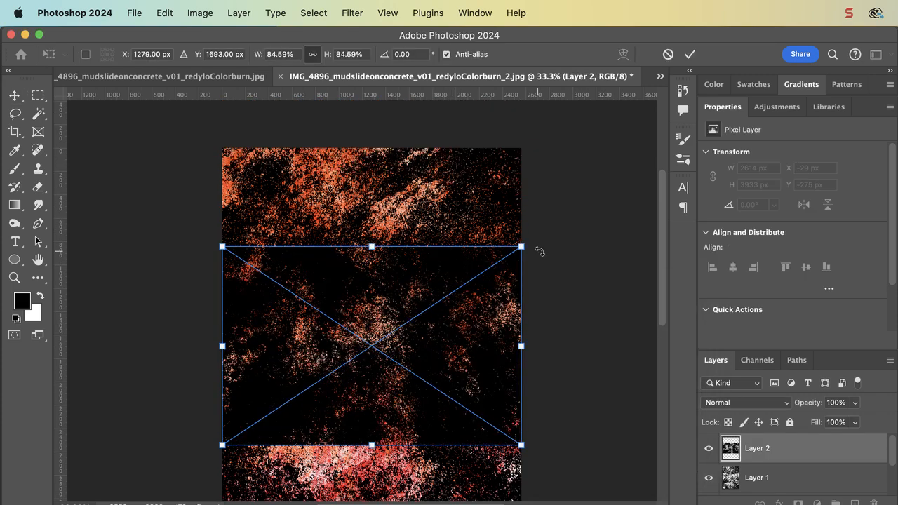
pyautogui.moveTo(522, 246); pyautogui.dragTo(575, 121)
pyautogui.press('super+minus')
pyautogui.press('super+minus')
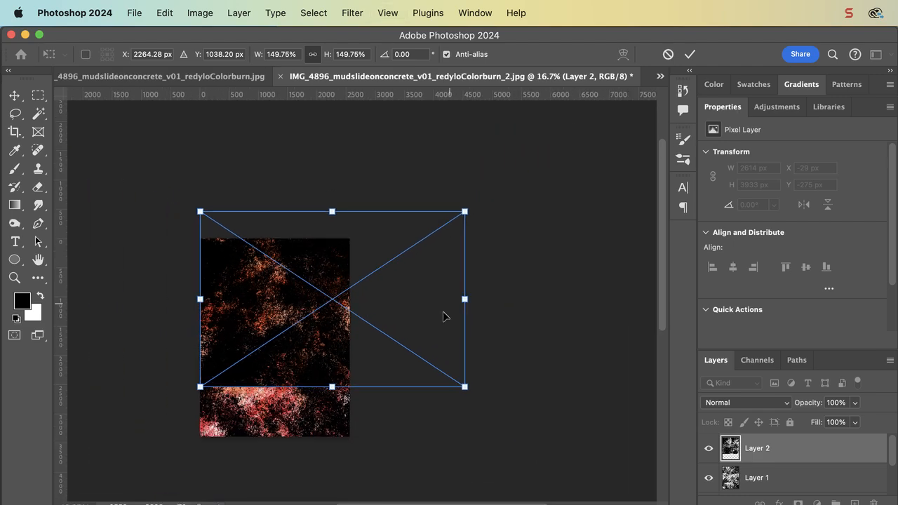
# Step: Enlarge the second trace to about 340% and position it at about X -6360 px, Y -692 px, covering the canvas
pyautogui.moveTo(200, 392); pyautogui.dragTo(72, 503)
pyautogui.scroll(4, 295, 373)
pyautogui.scroll(2, 296, 373)
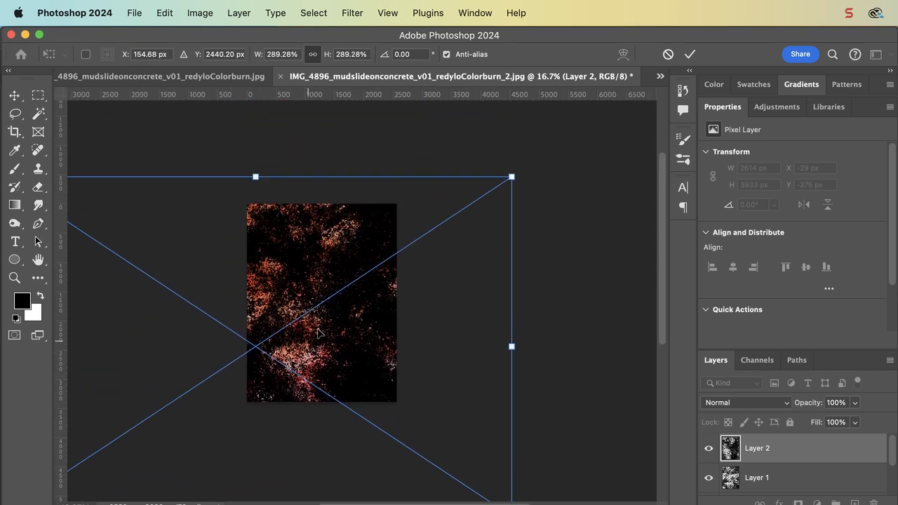
pyautogui.moveTo(515, 177); pyautogui.dragTo(592, 100)
pyautogui.moveTo(353, 260); pyautogui.dragTo(255, 292)
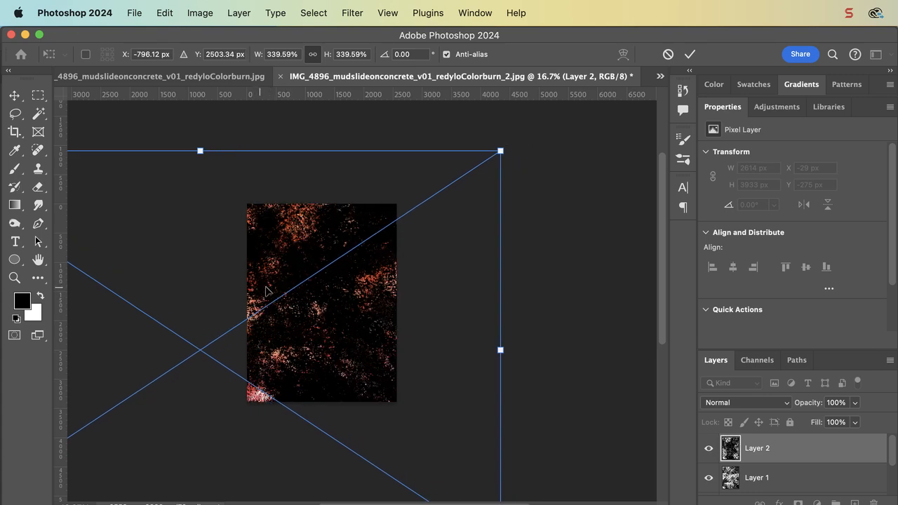
pyautogui.moveTo(314, 331); pyautogui.dragTo(289, 344)
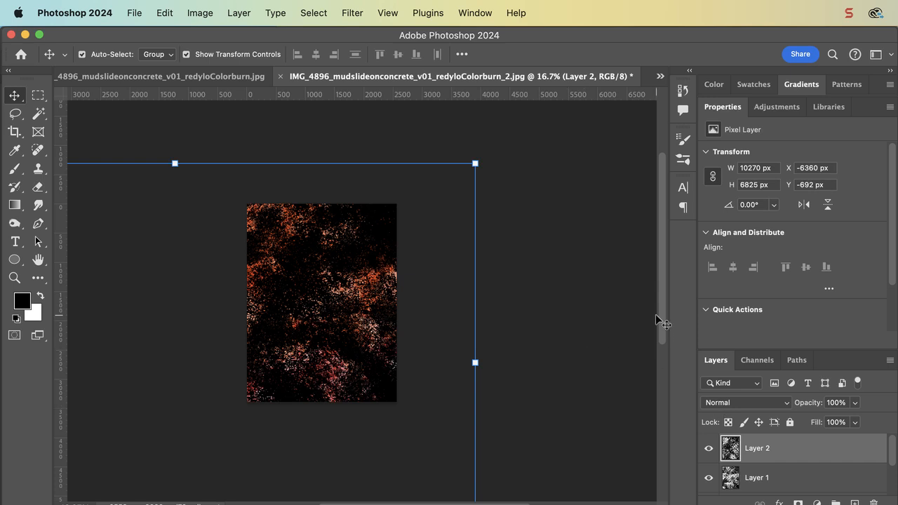
# Step: Toggle the enlarged trace layer off and on, and hide Layer 1 beneath it
pyautogui.click(707, 449)
pyautogui.click(707, 449)
pyautogui.click(709, 478)
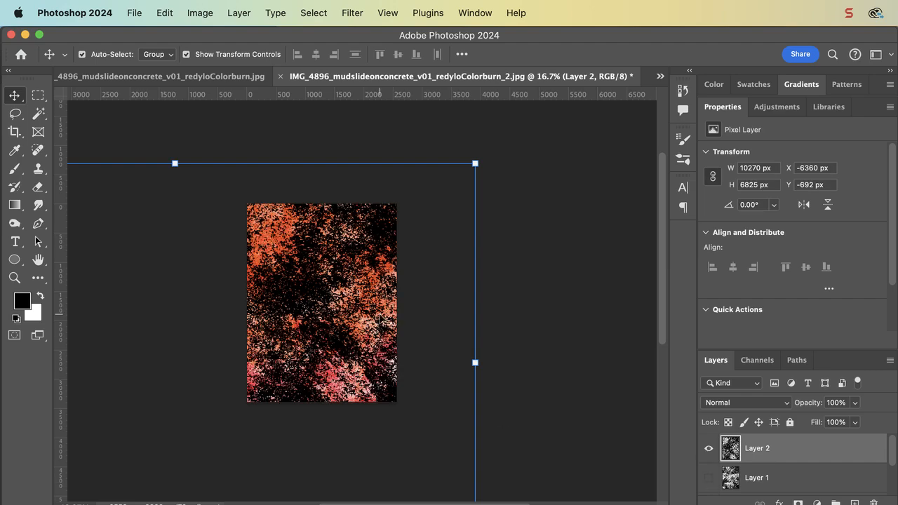
# Step: Deselect the layer and examine the enlarged trace's shapes over the orange and red texture at different magnifications
pyautogui.hscroll(-5, 379, 320)
pyautogui.scroll(6, 378, 319)
pyautogui.scroll(-2, 379, 319)
pyautogui.click(610, 249)
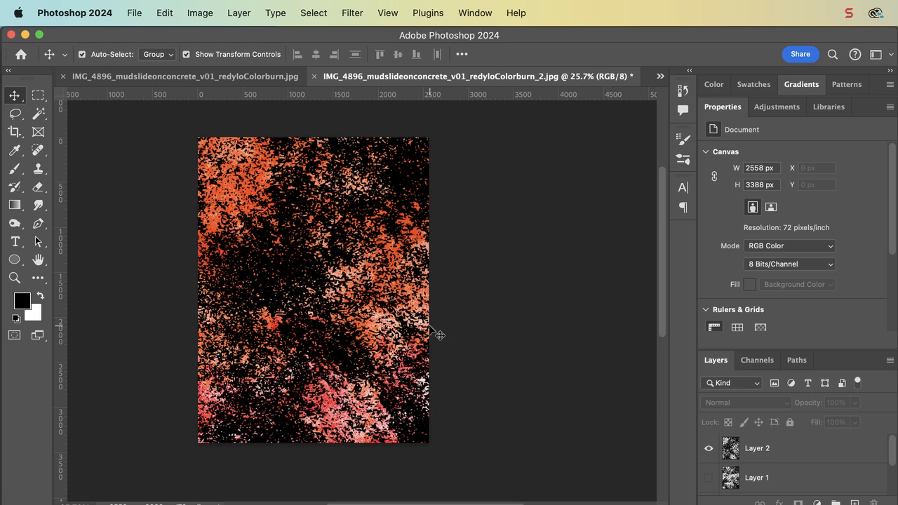
pyautogui.hscroll(-4, 435, 329)
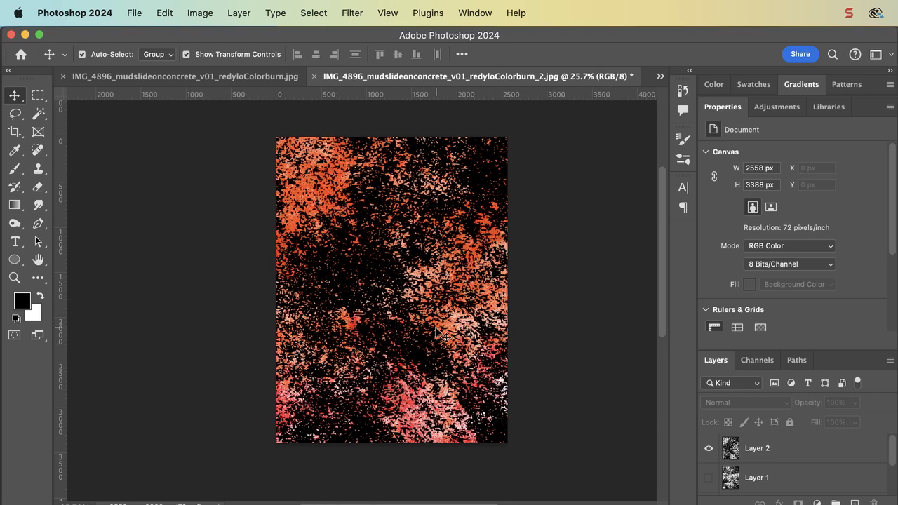
pyautogui.scroll(5, 436, 329)
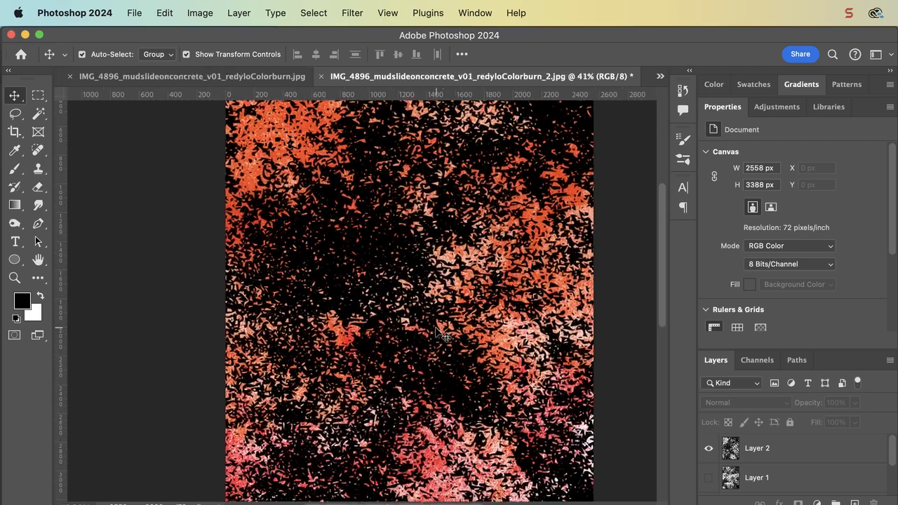
pyautogui.scroll(-4, 436, 329)
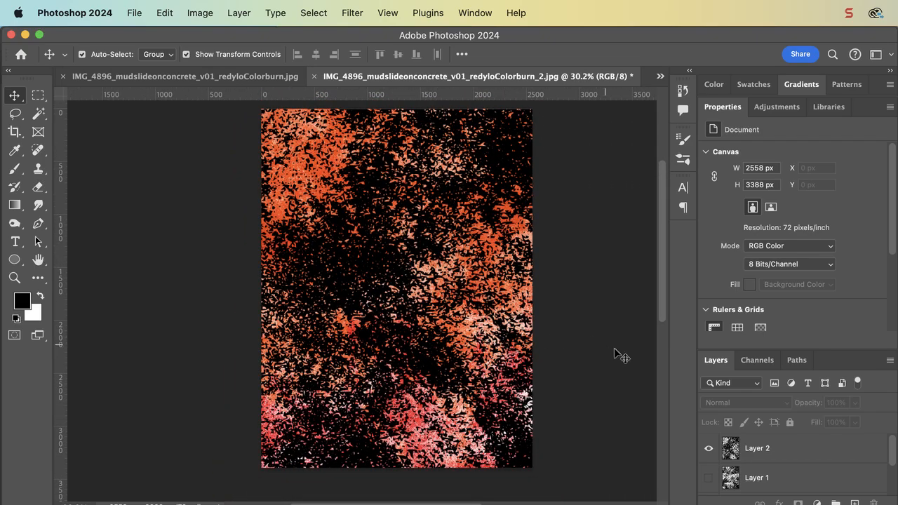
pyautogui.hscroll(4, 555, 365)
pyautogui.scroll(-1, 559, 367)
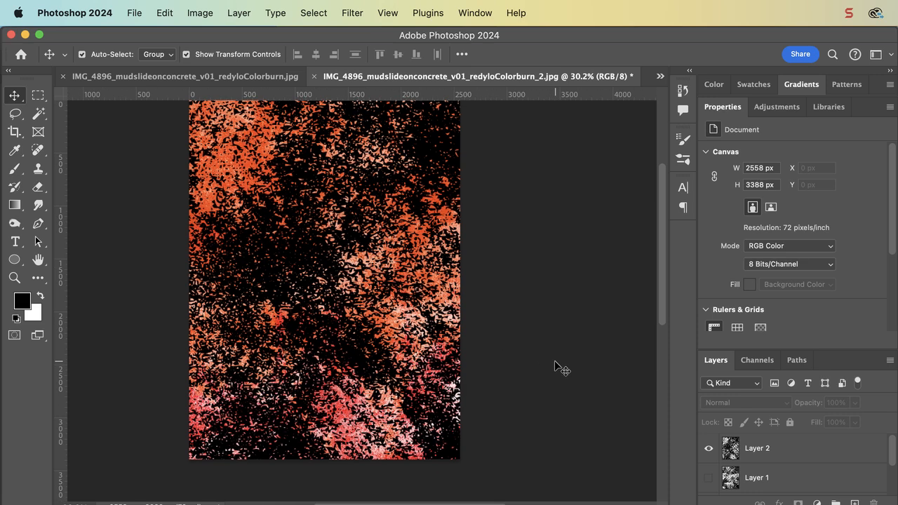
pyautogui.hscroll(-4, 397, 295)
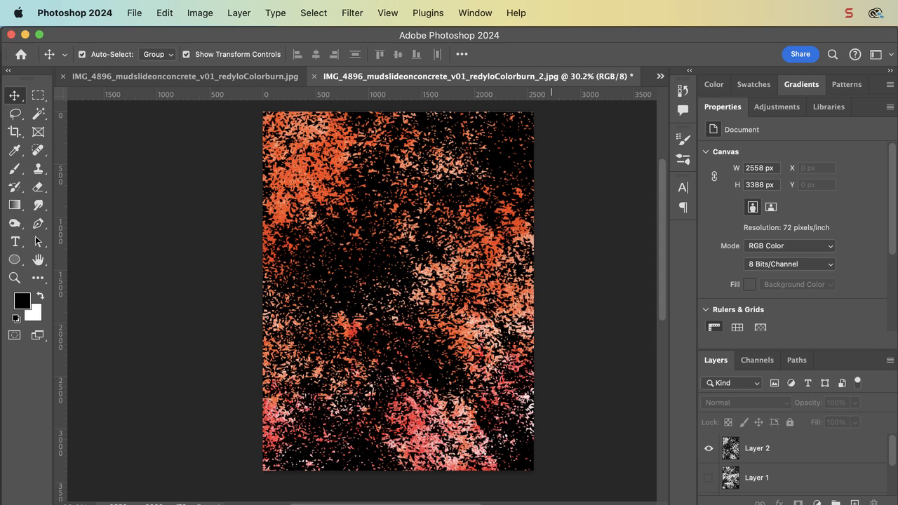
# Step: Switch to Chrome and review the submission requirements of the Textures From Photos assignment
pyautogui.press('super+Tab')
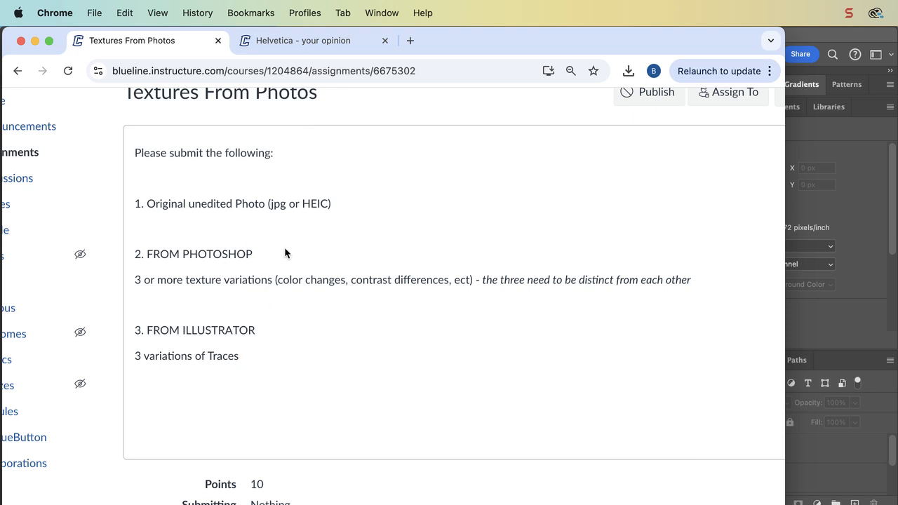
pyautogui.scroll(2, 285, 250)
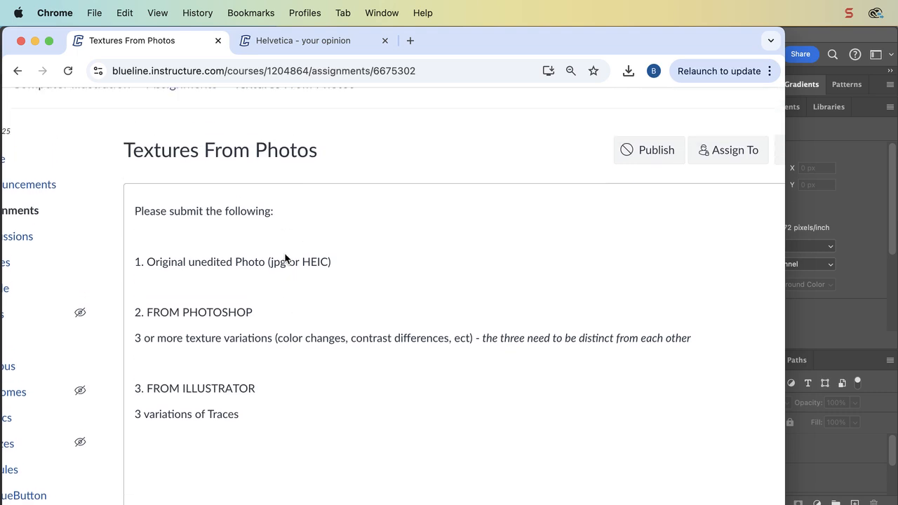
pyautogui.hscroll(-3, 285, 258)
pyautogui.hscroll(1, 284, 258)
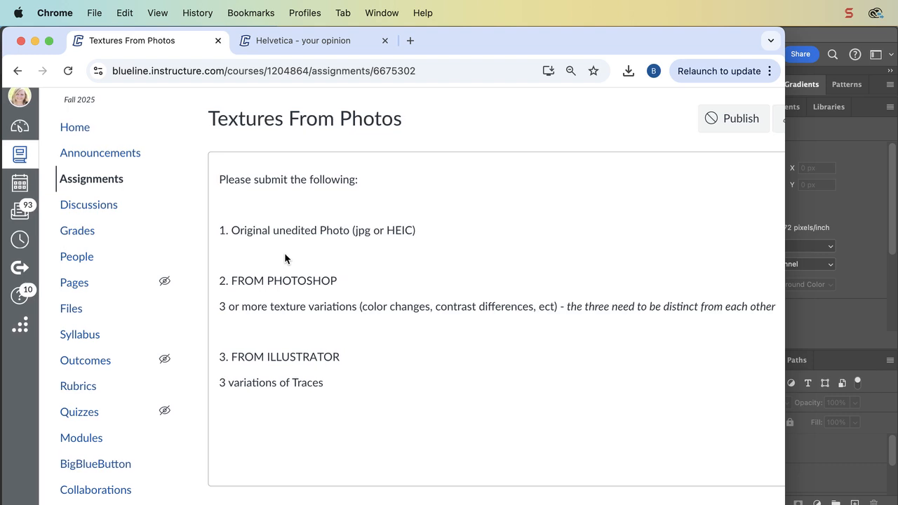